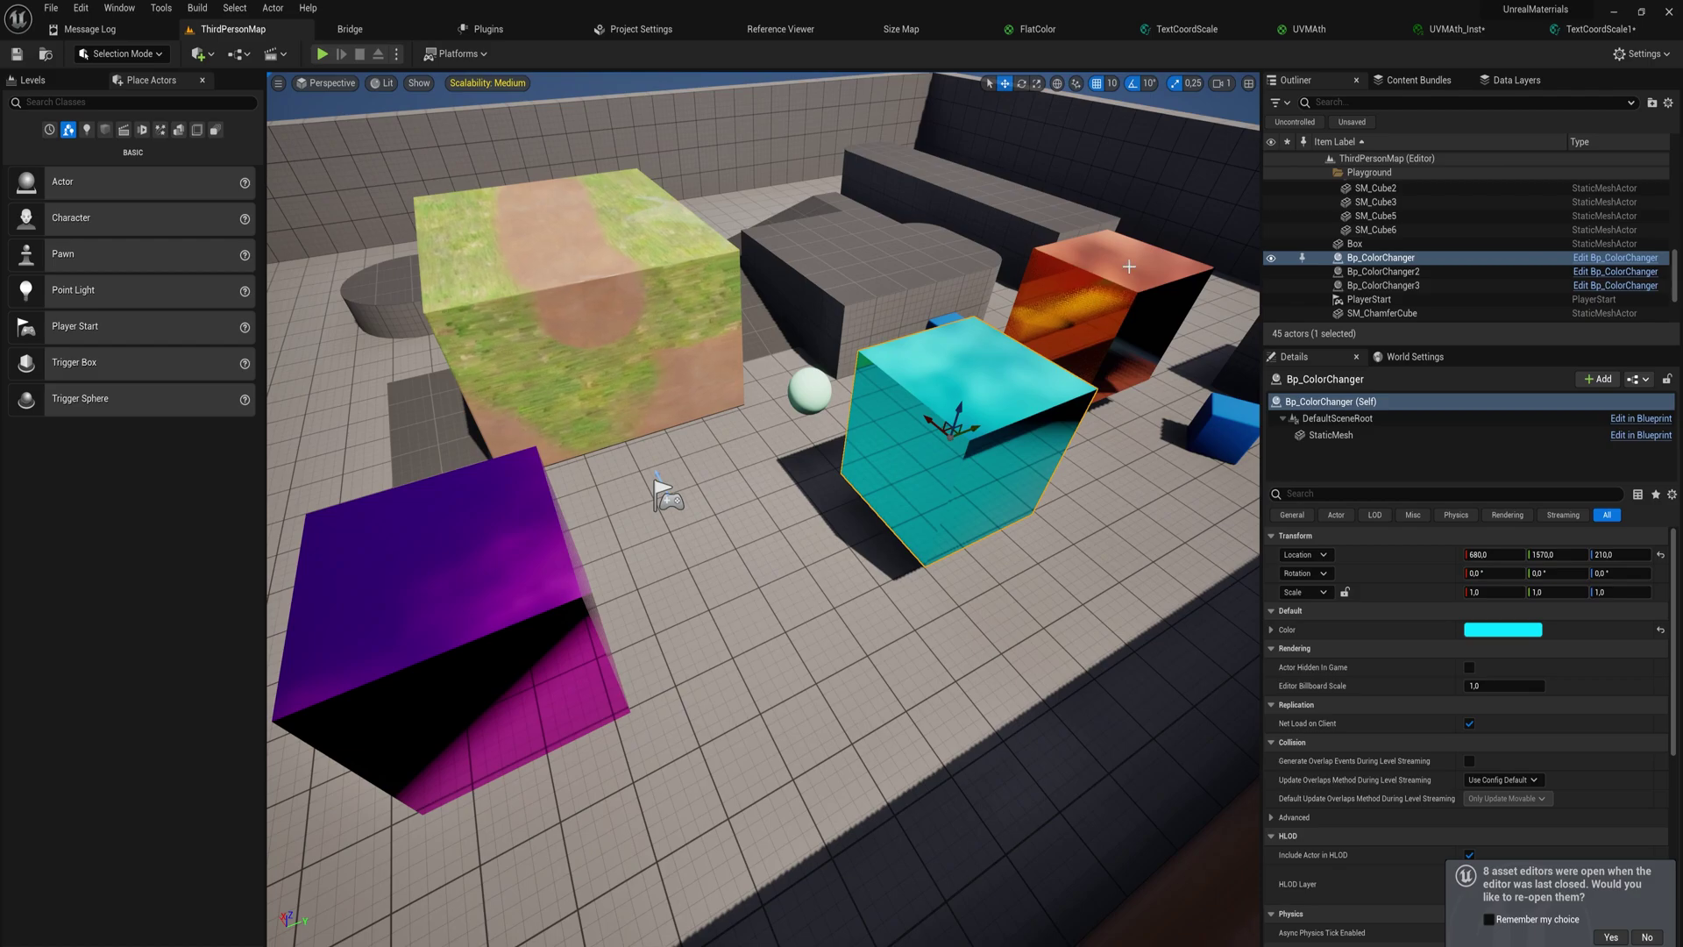
Step: Open the FlatColor material and examine its Color parameter and Scalar collection parameter nodes
left_click(1097, 304)
left_click_drag(1097, 303, 1097, 250)
key("ctrl+space")
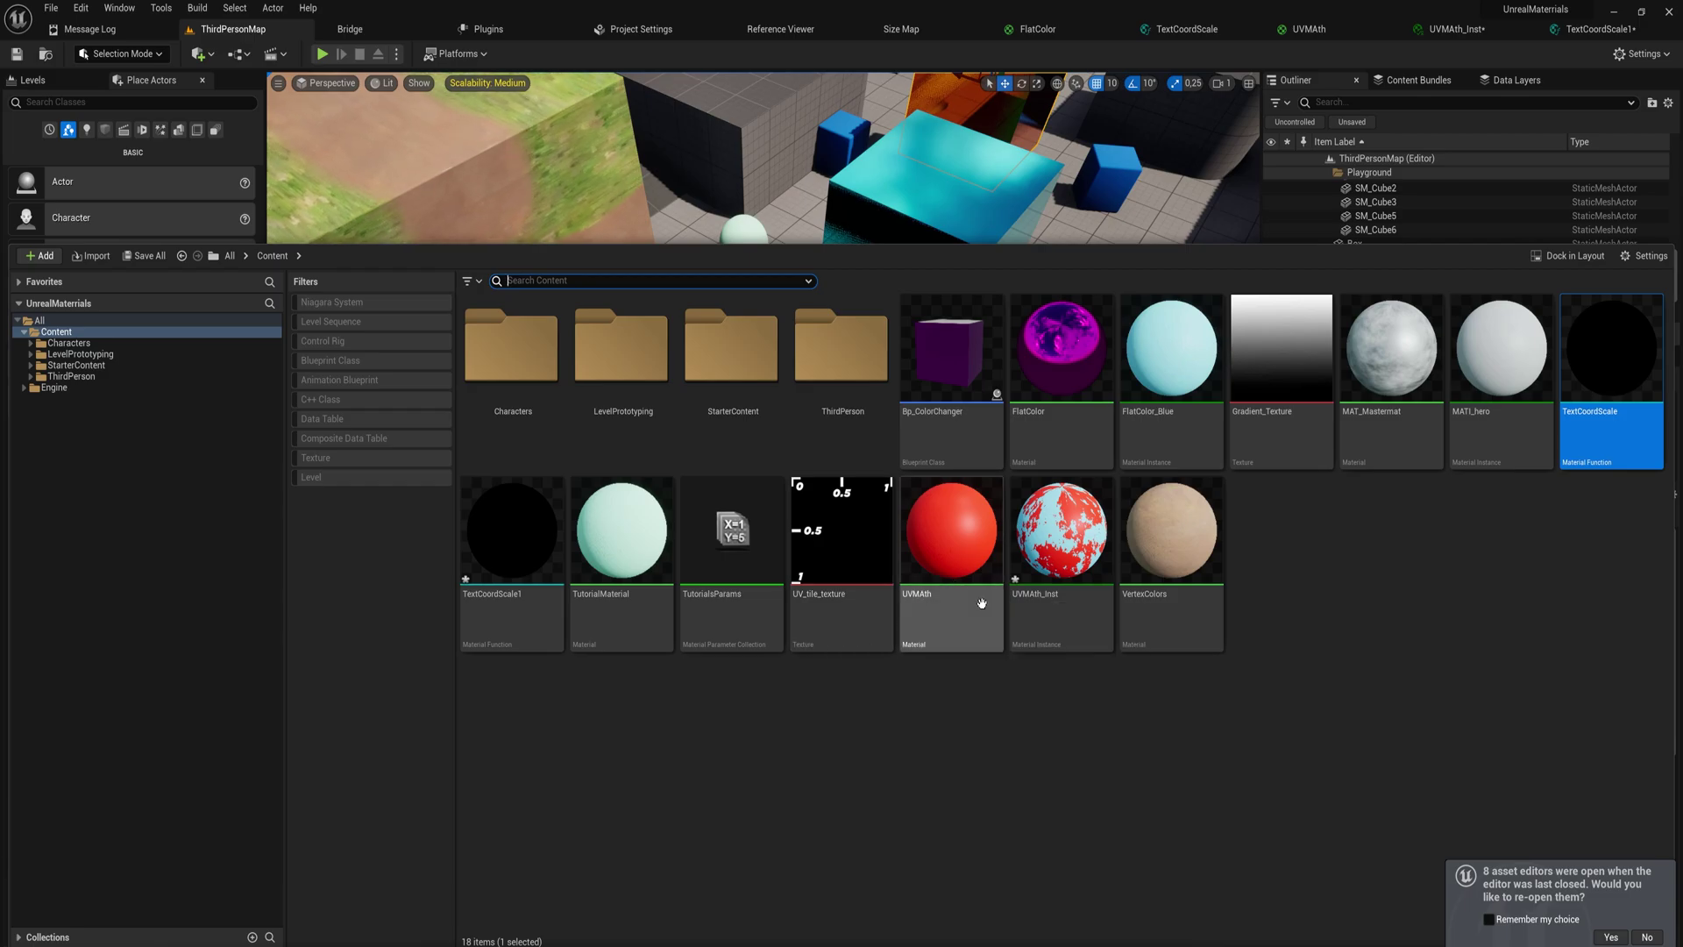
double_click(1062, 372)
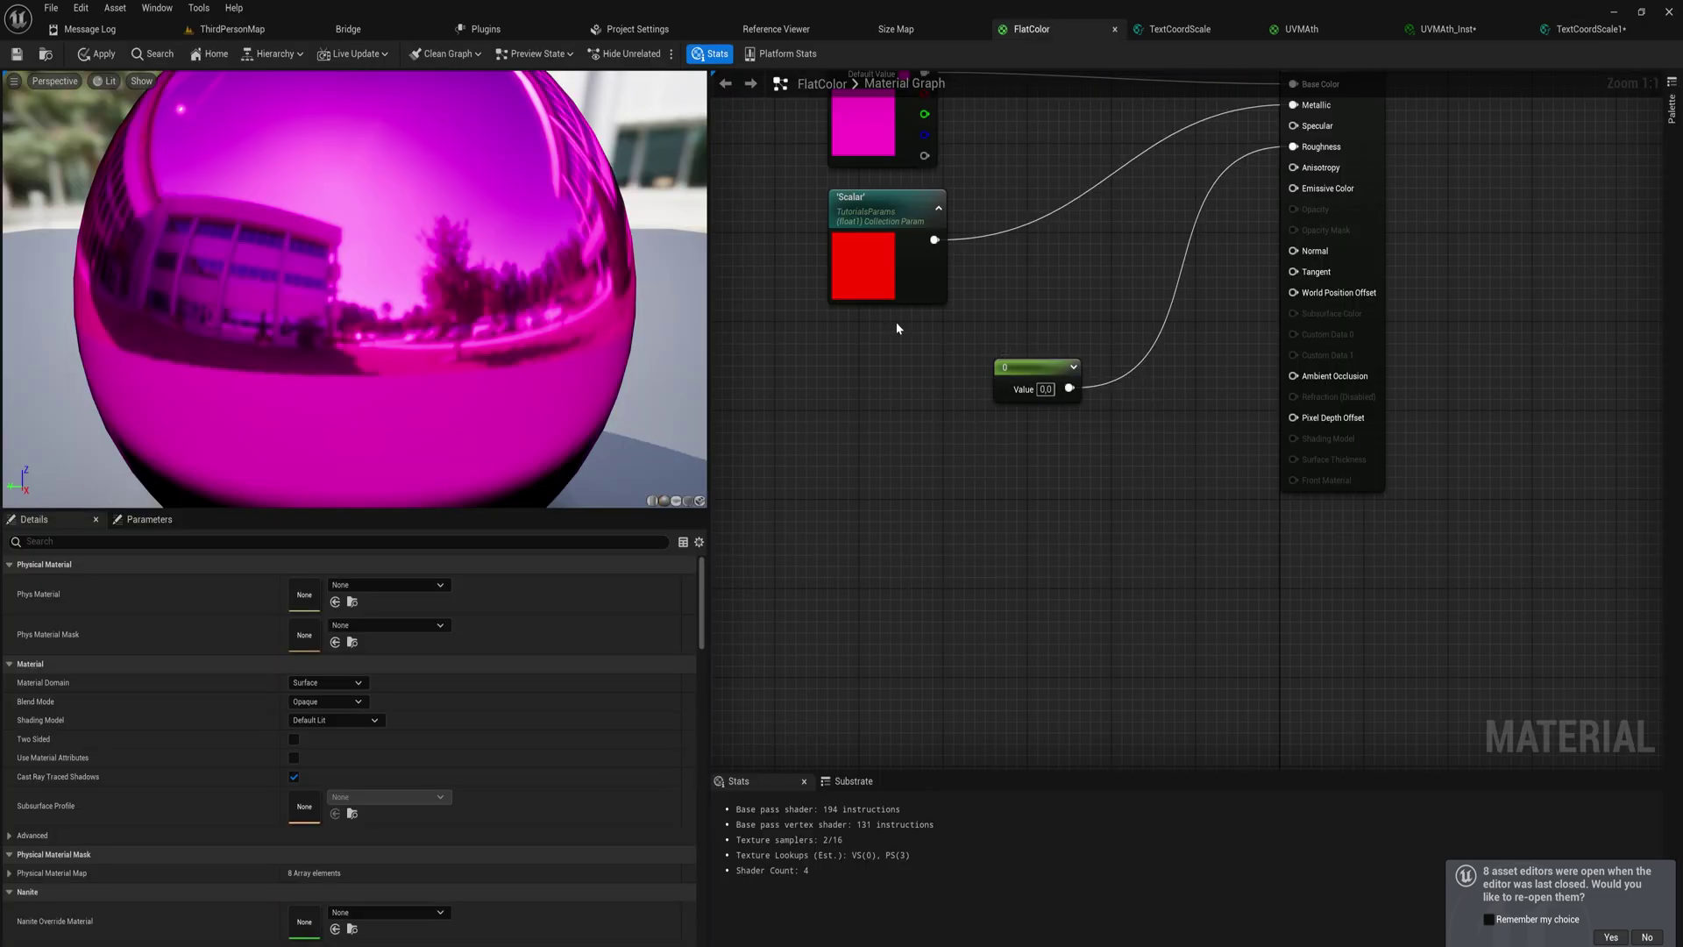
left_click(1017, 398)
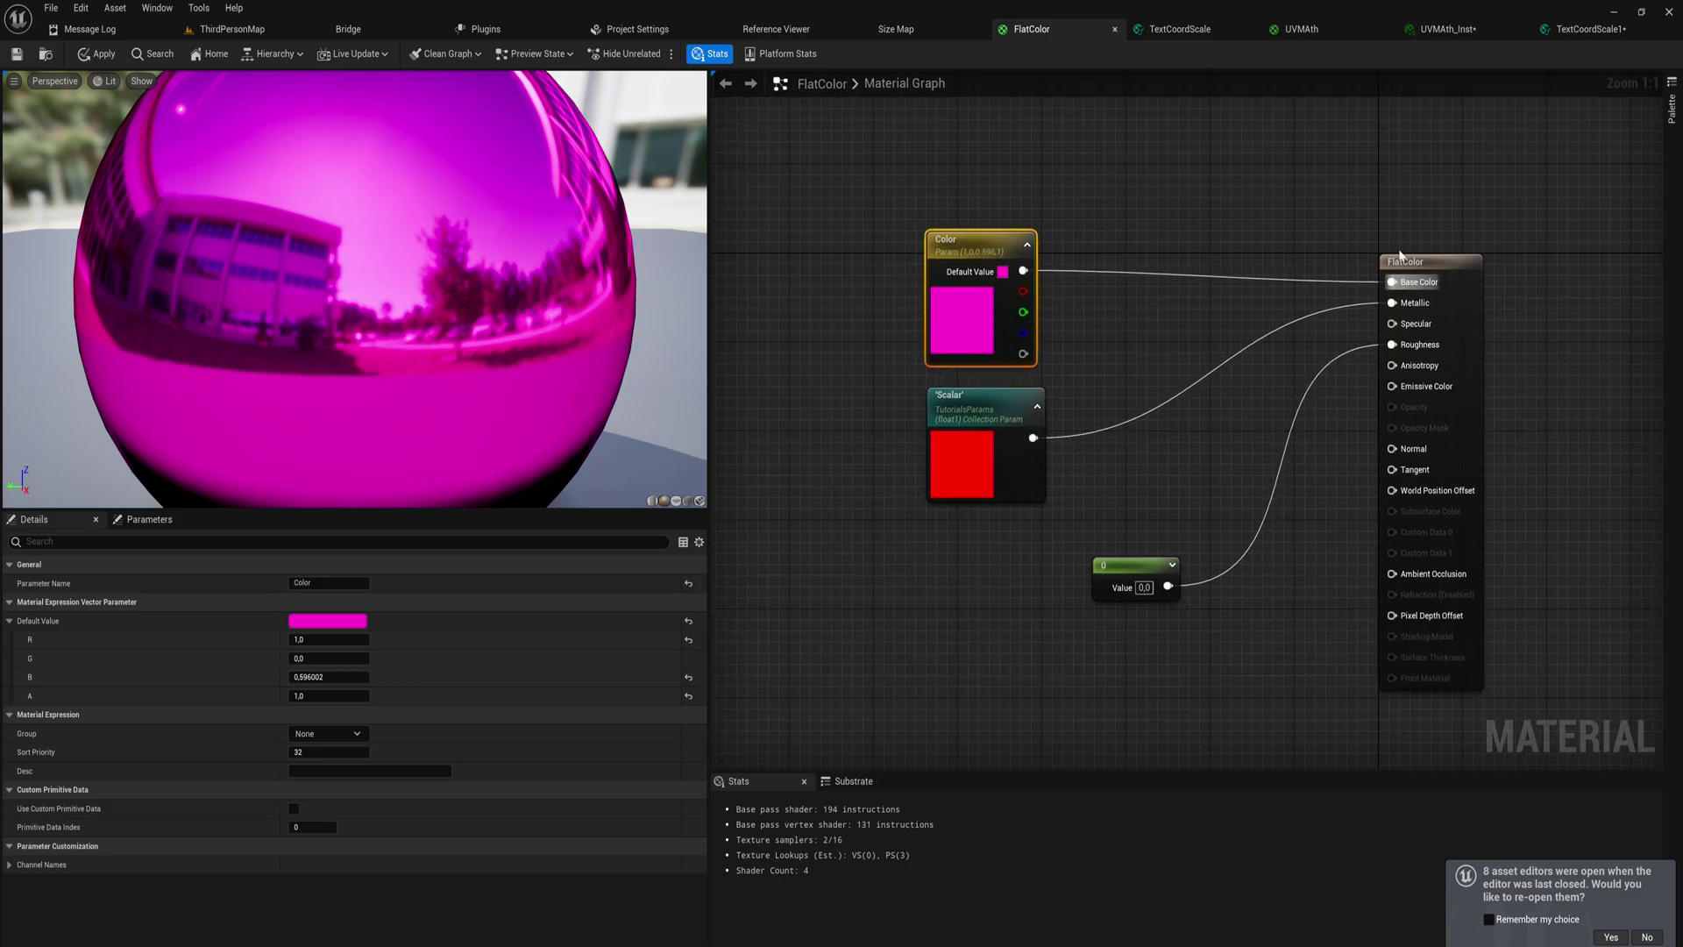
left_click_drag(970, 599, 898, 432)
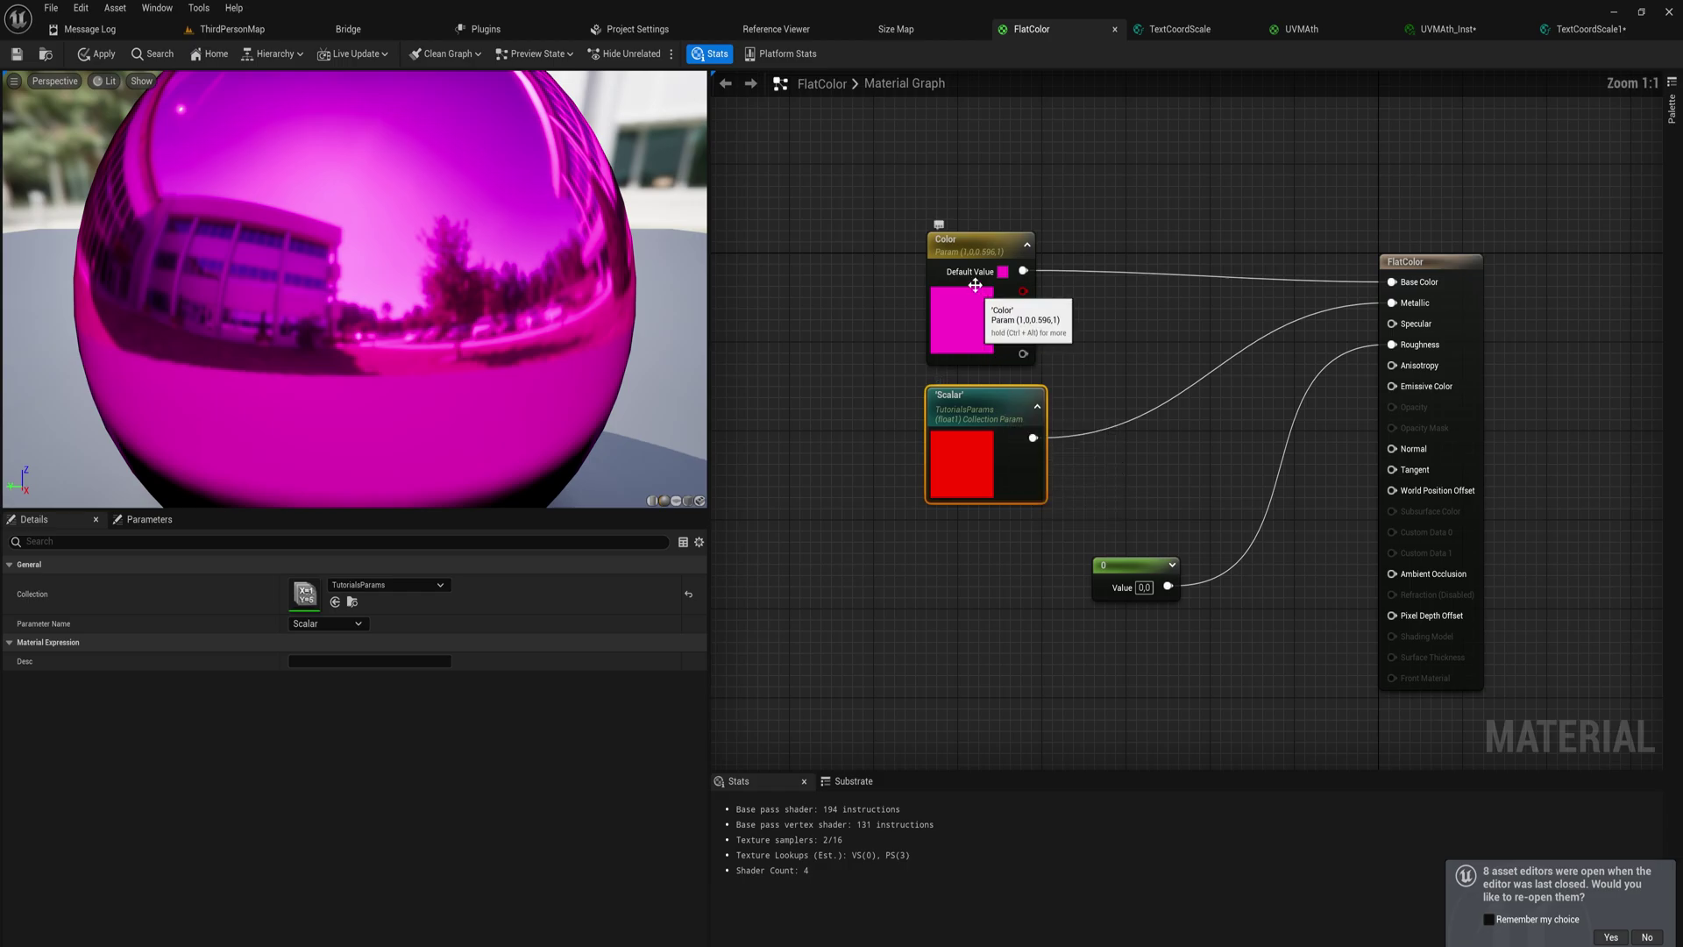
left_click(973, 245)
right_click_drag(1099, 370, 1029, 369)
Step: Open the FlatColor_Blue material instance to view its overridden Color parameter
key("ctrl+space")
left_click(1173, 583)
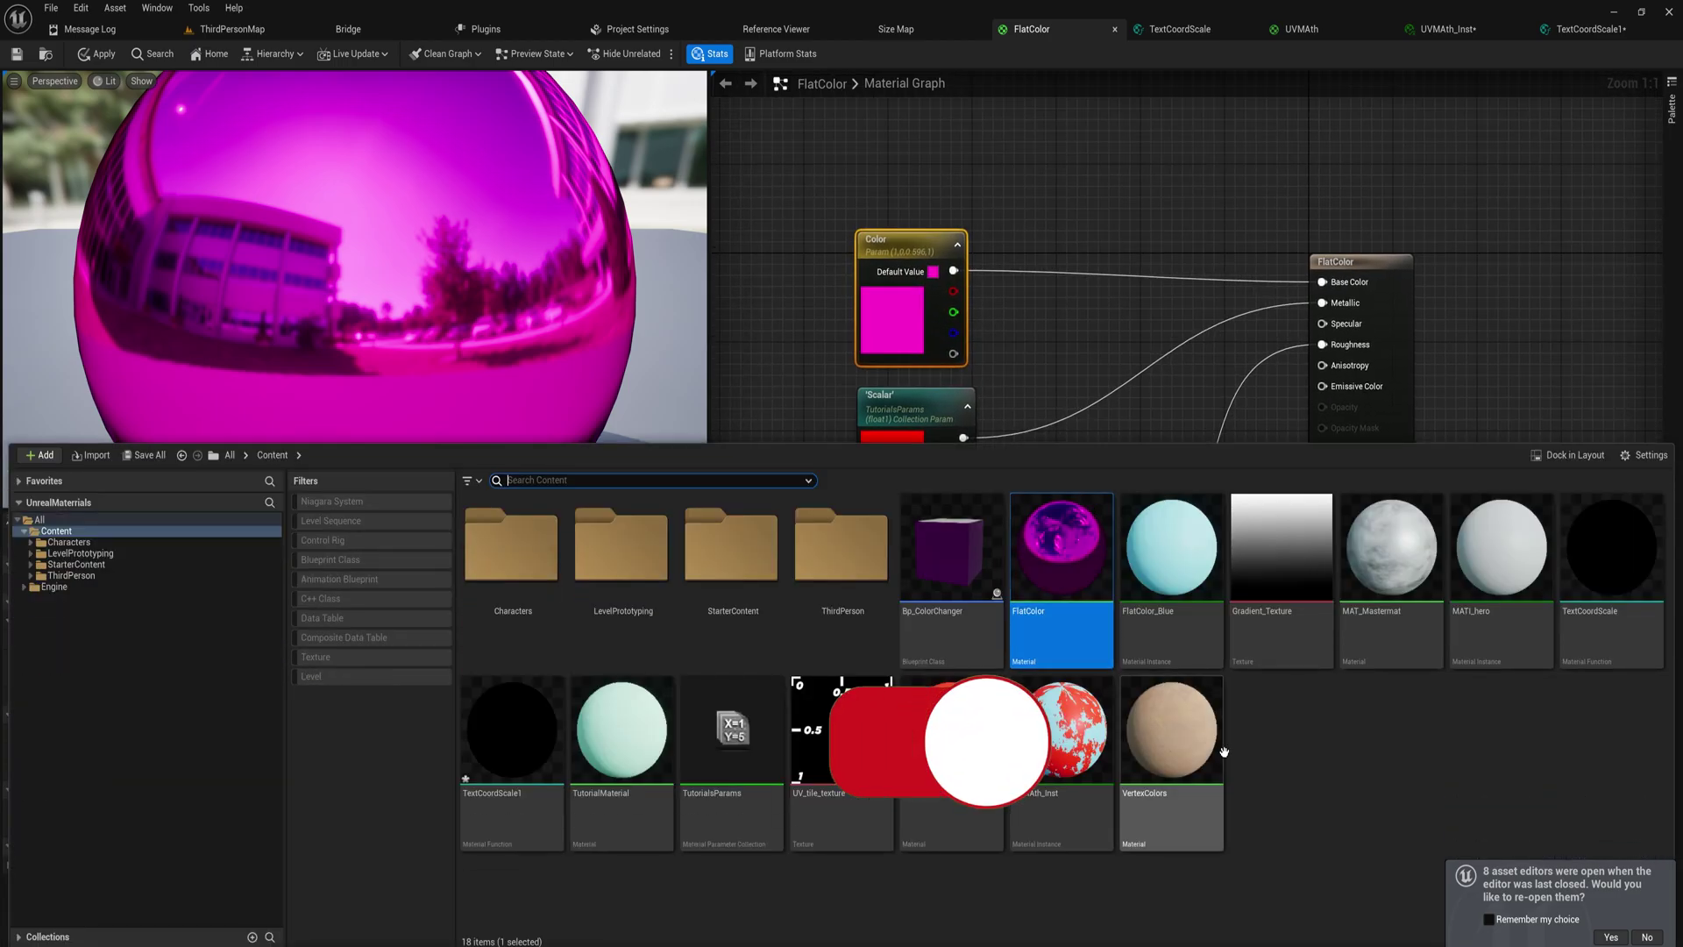
double_click(1173, 583)
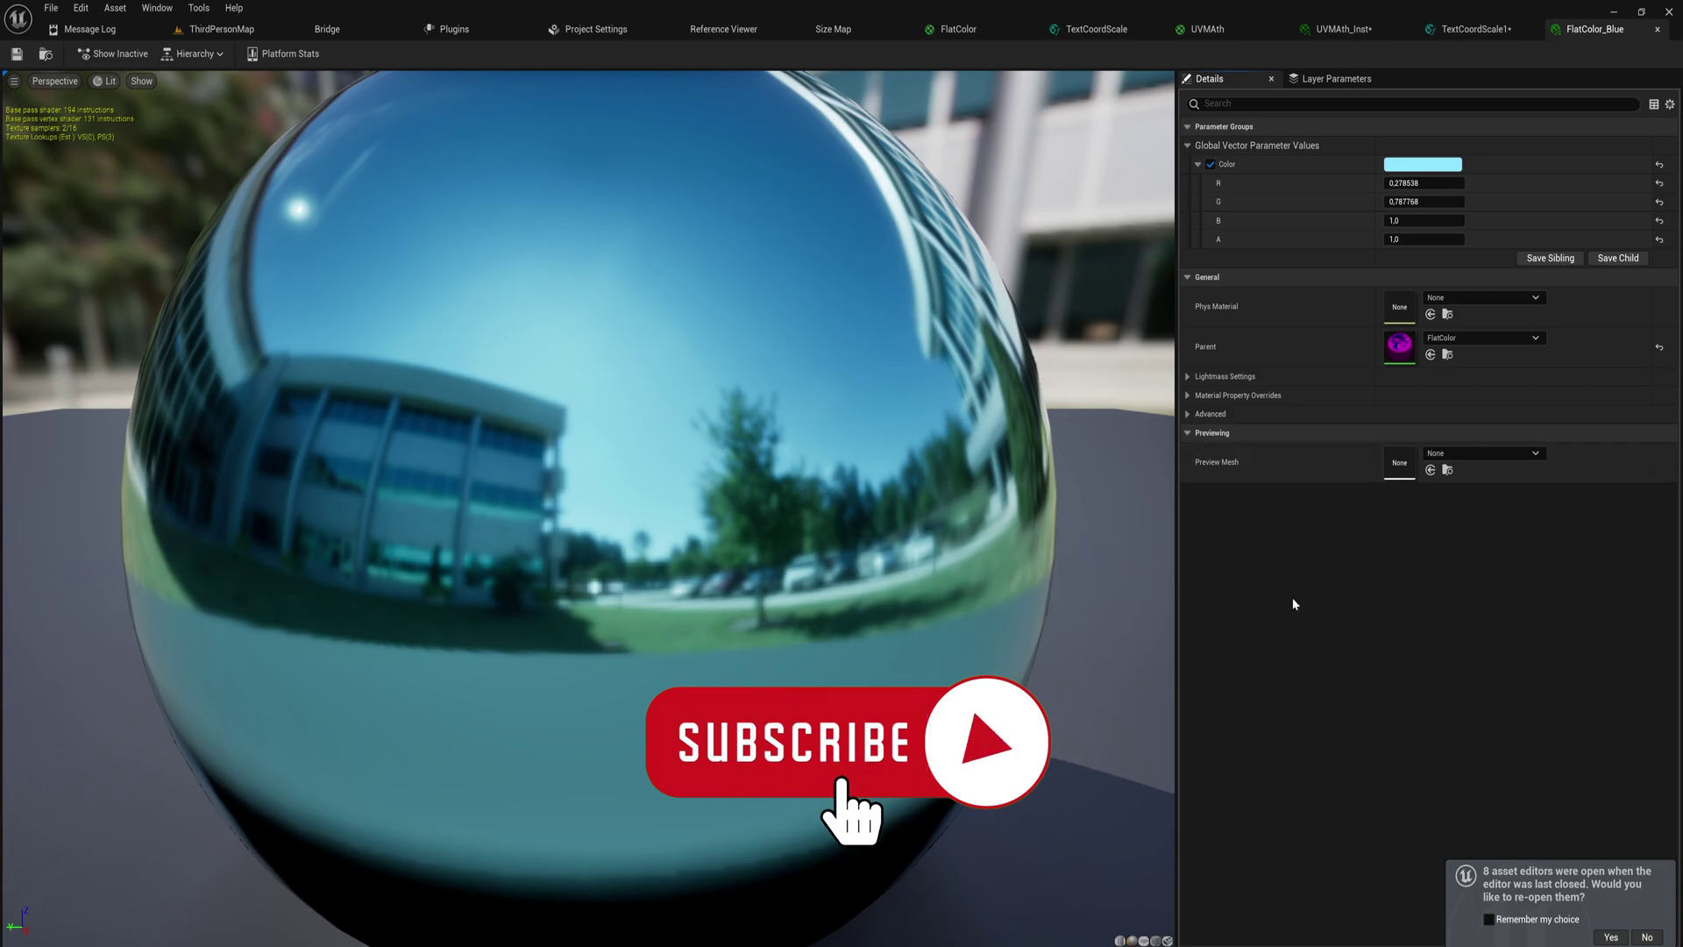
key("ctrl+space")
Step: Return to ThirdPersonMap and inspect the Color property of the magenta, cyan and orange Bp_ColorChanger cubes
left_click(222, 29)
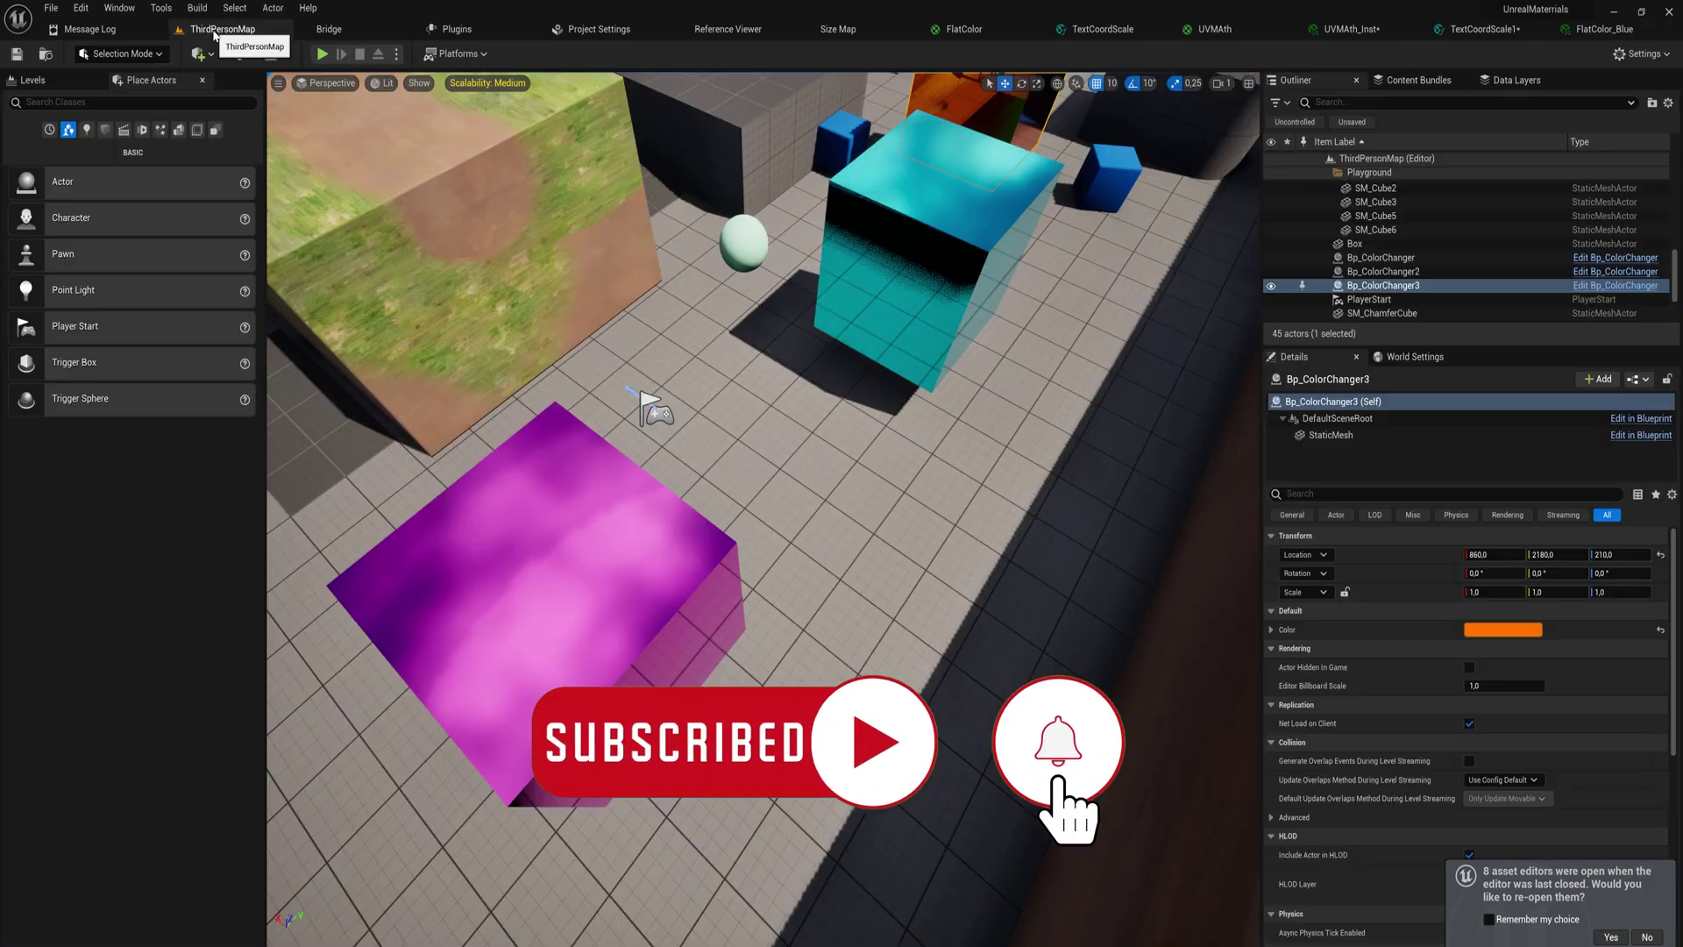
right_click_drag(421, 278, 699, 549)
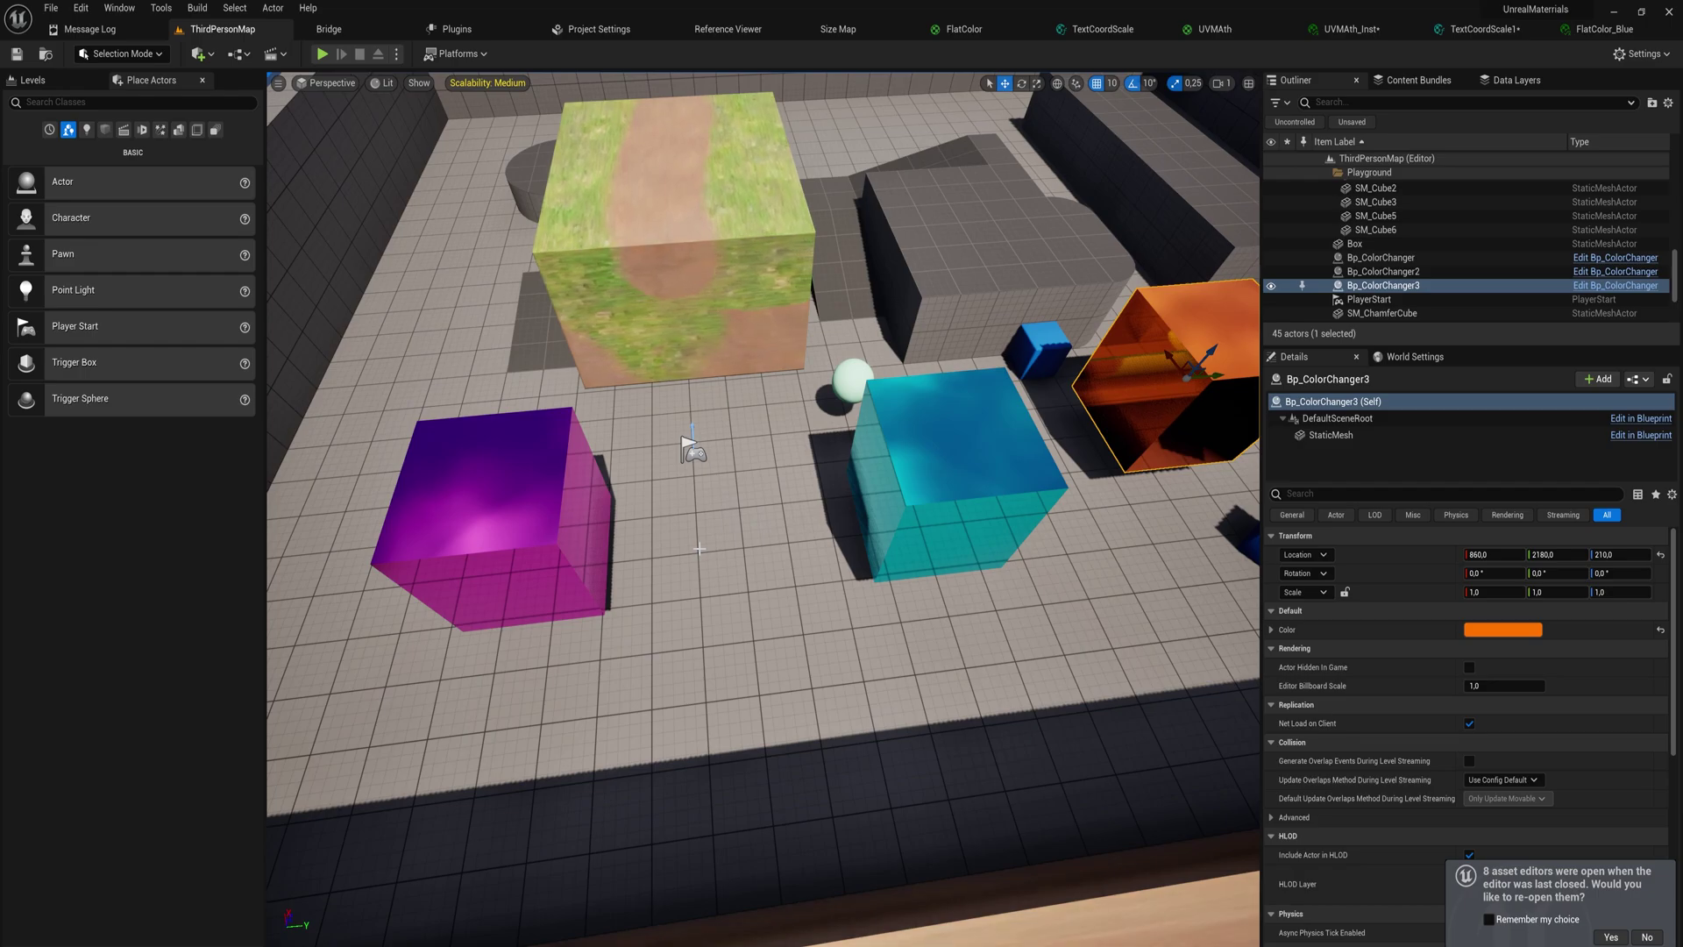
left_click(516, 574)
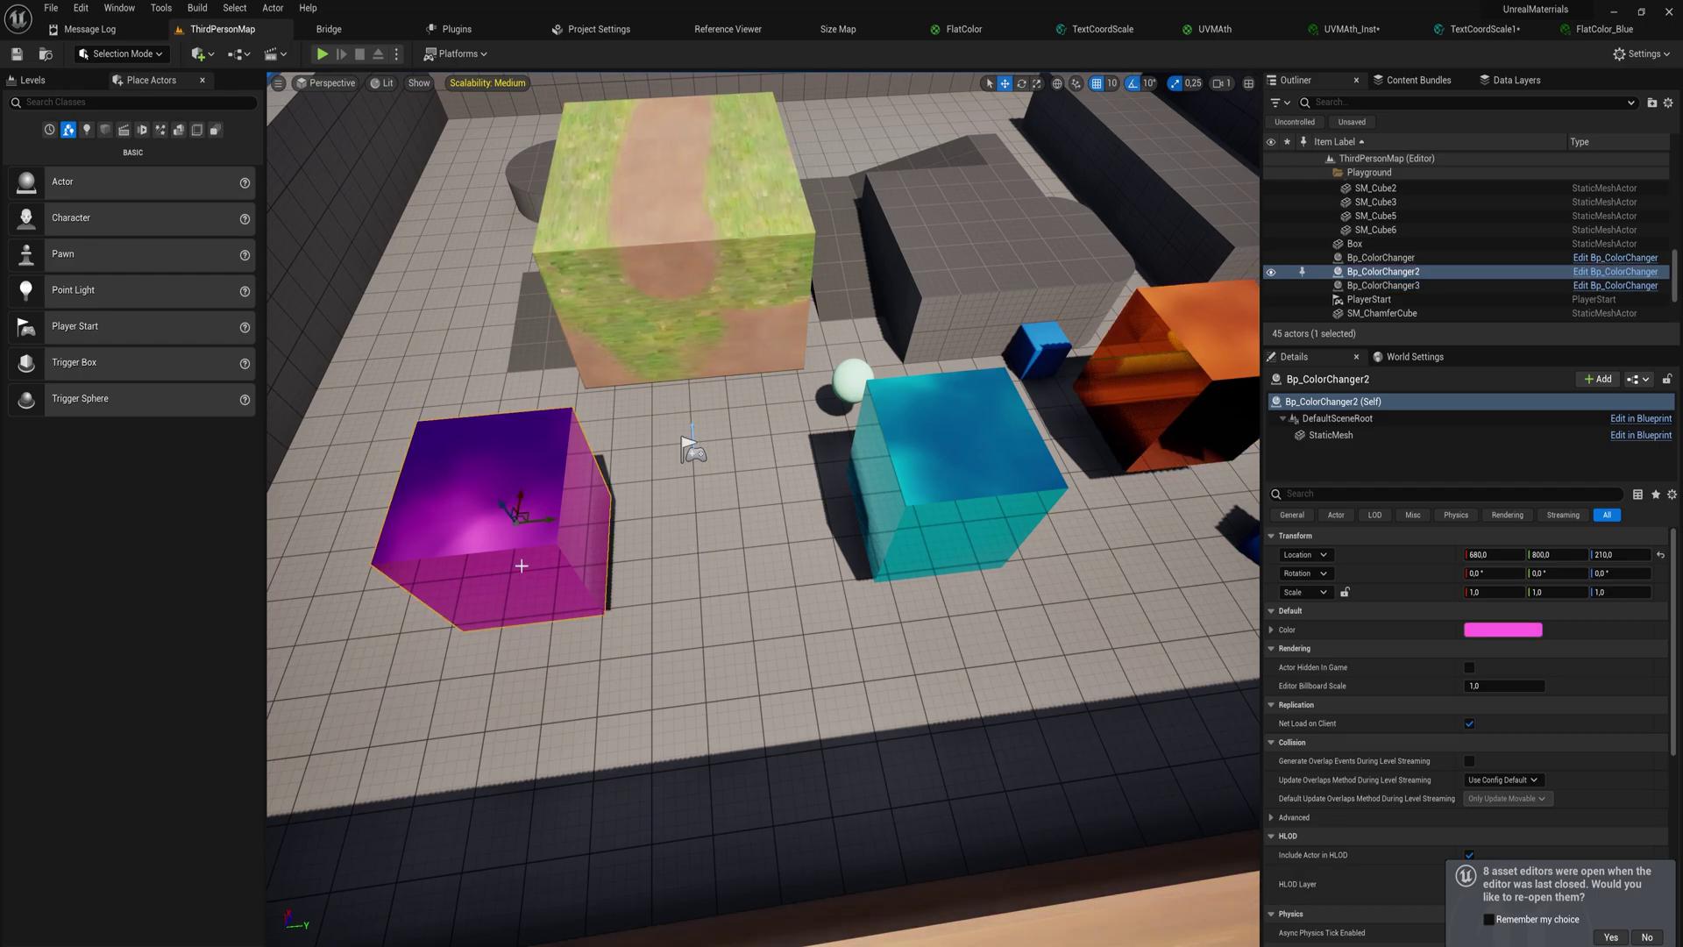
left_click(961, 434)
left_click(1163, 399)
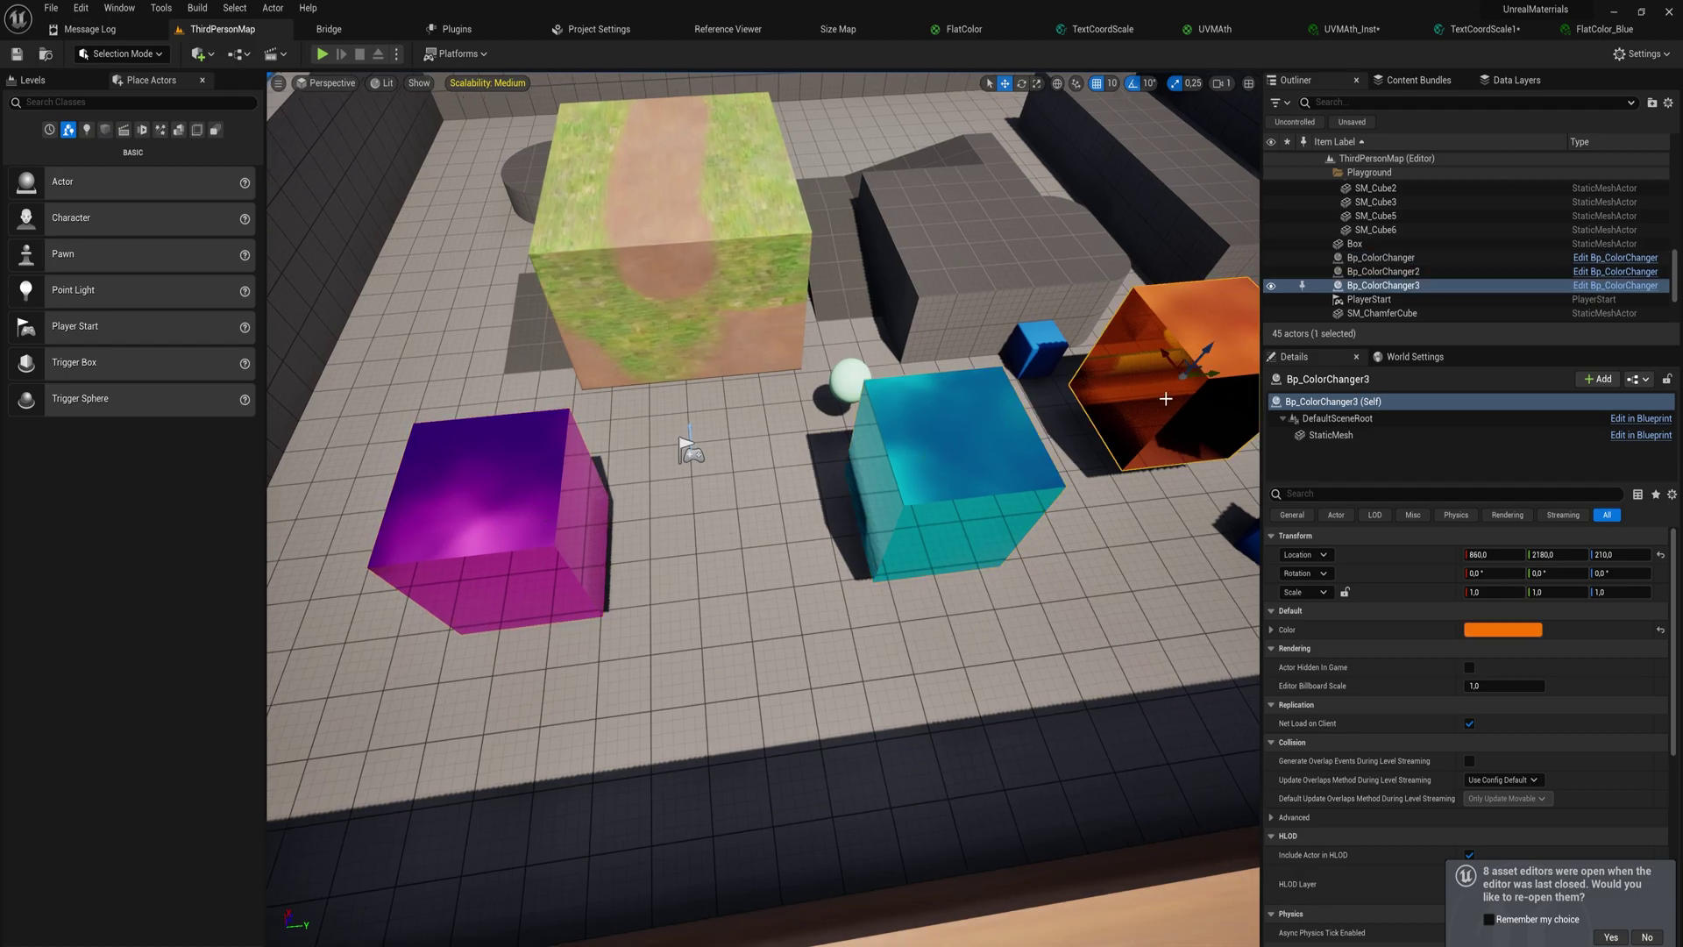
left_click(940, 494)
left_click(534, 541)
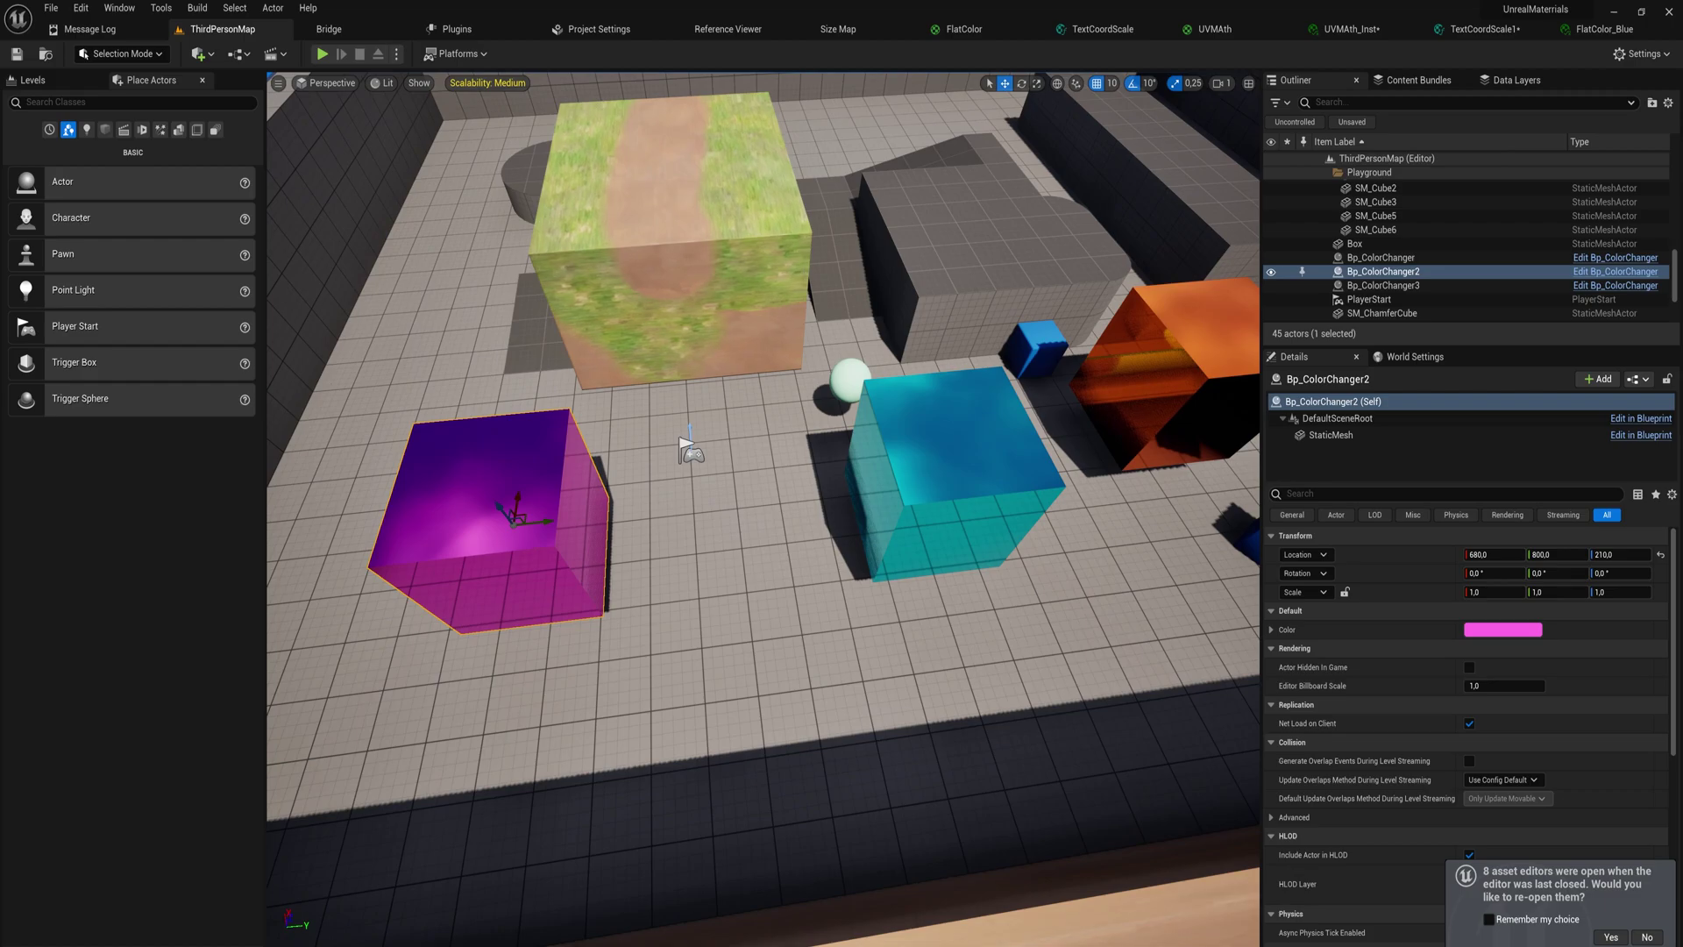
Step: Examine the dynamic material nodes in Bp_ColorChanger's construction script, and select the orange cube back in the level
left_click(1597, 273)
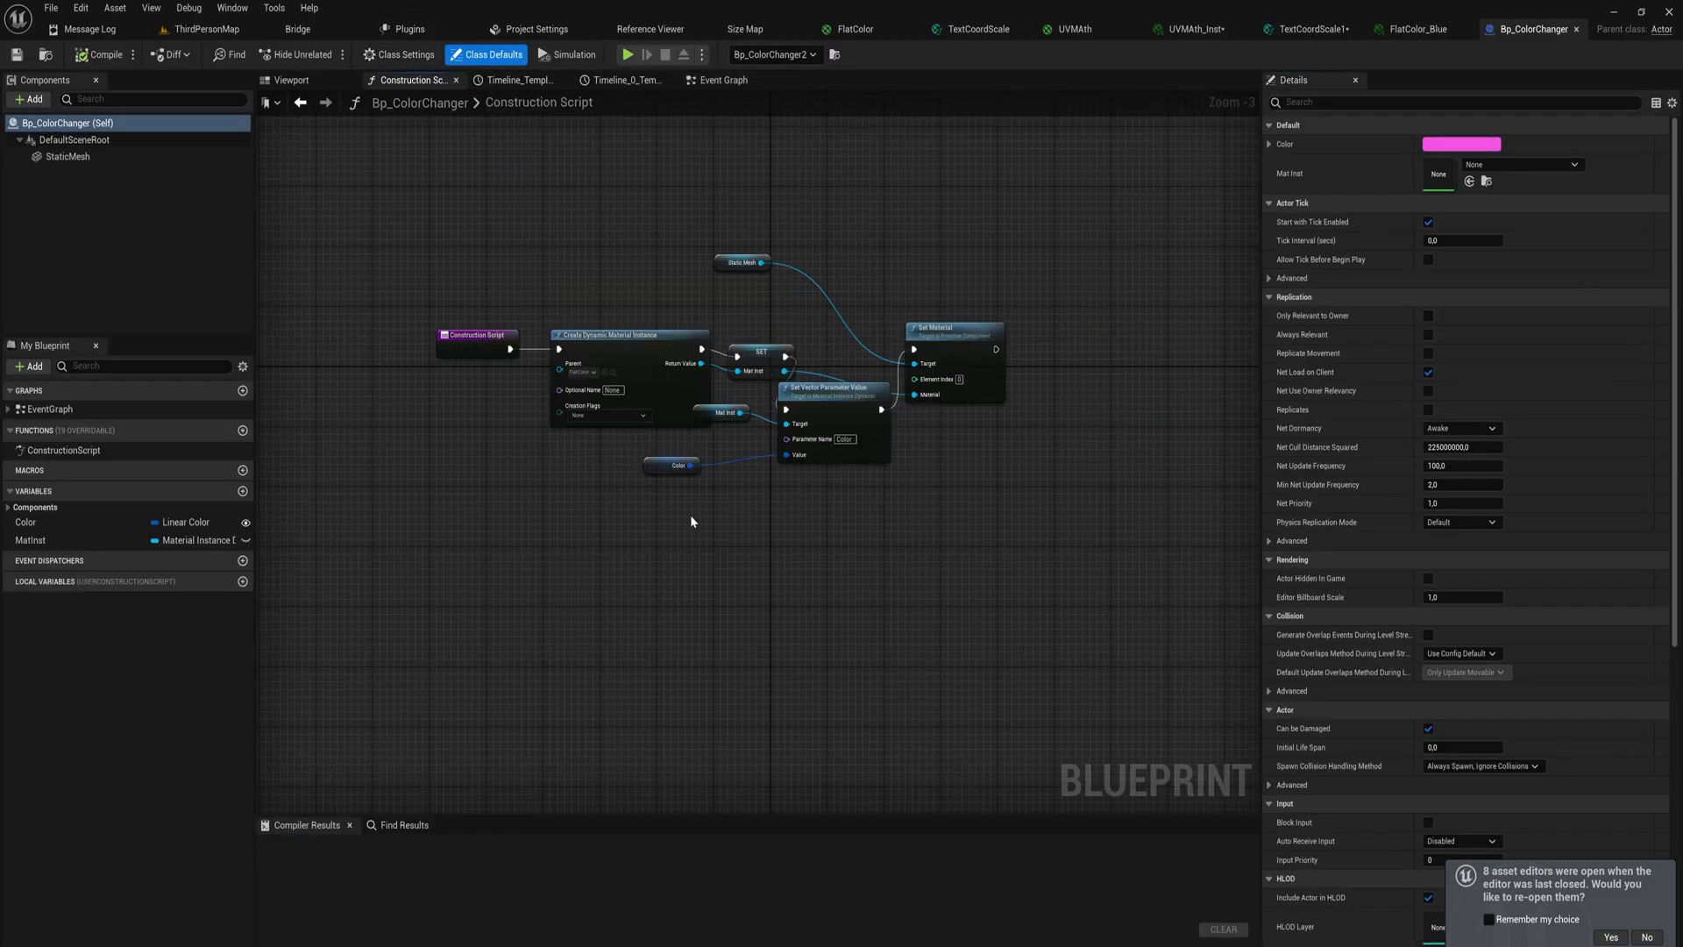
scroll(634, 515, "up", 2)
left_click(621, 289)
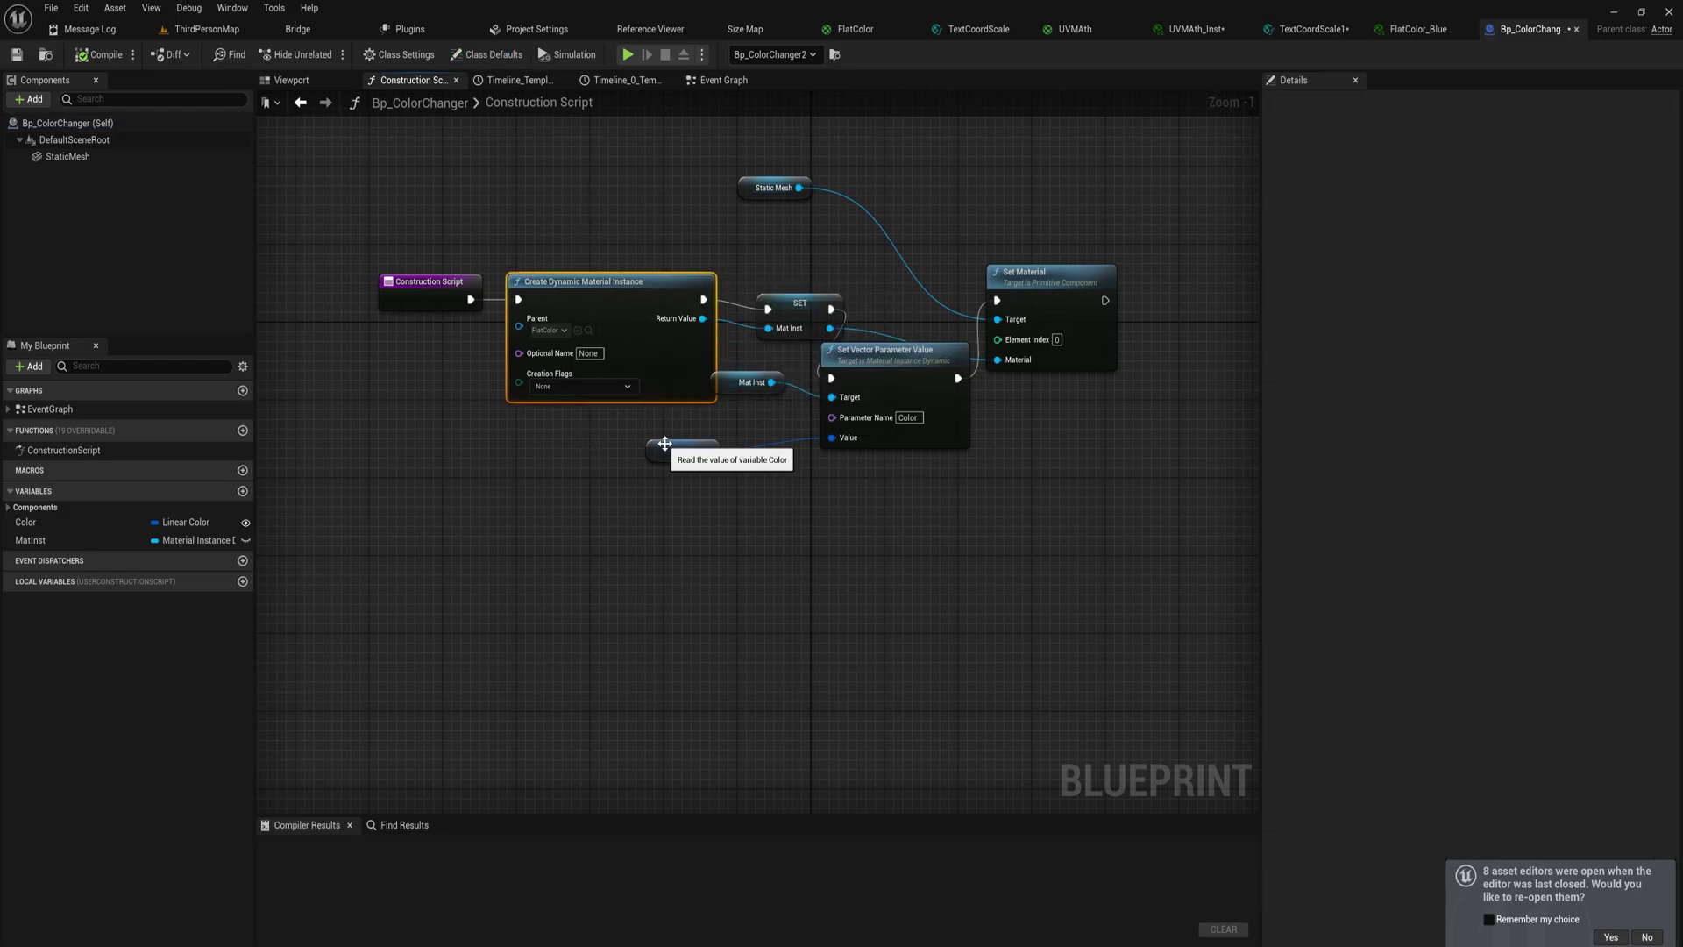
scroll(664, 443, "up", 1)
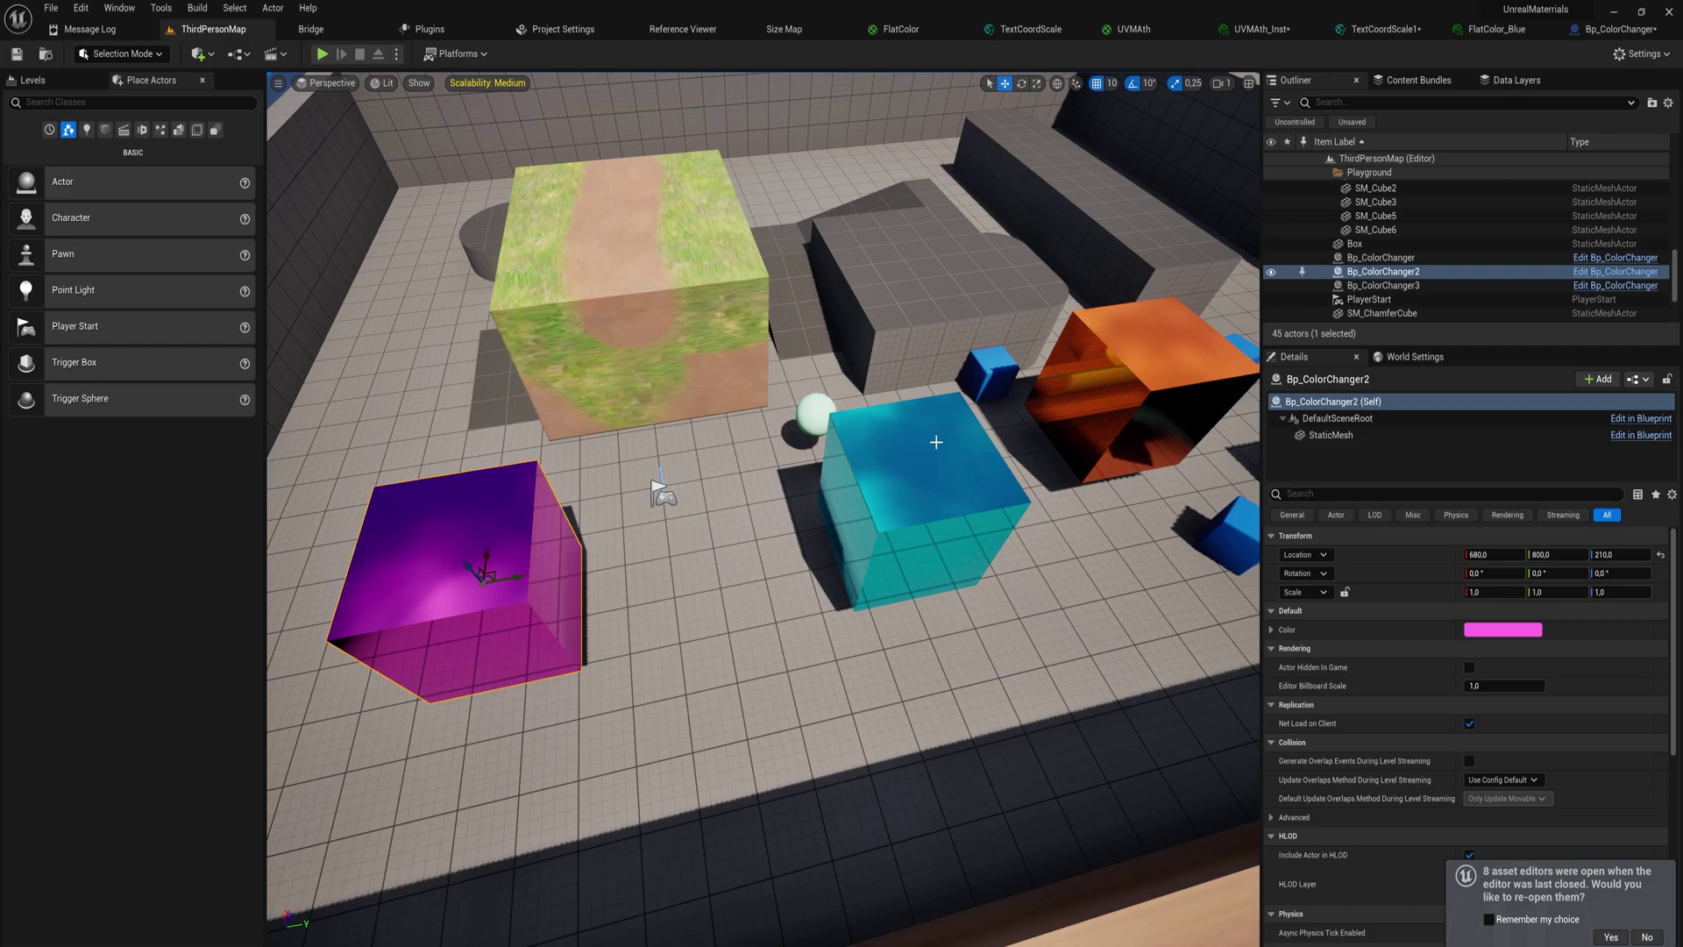
scroll(936, 442, "up", 1)
left_click(1114, 357)
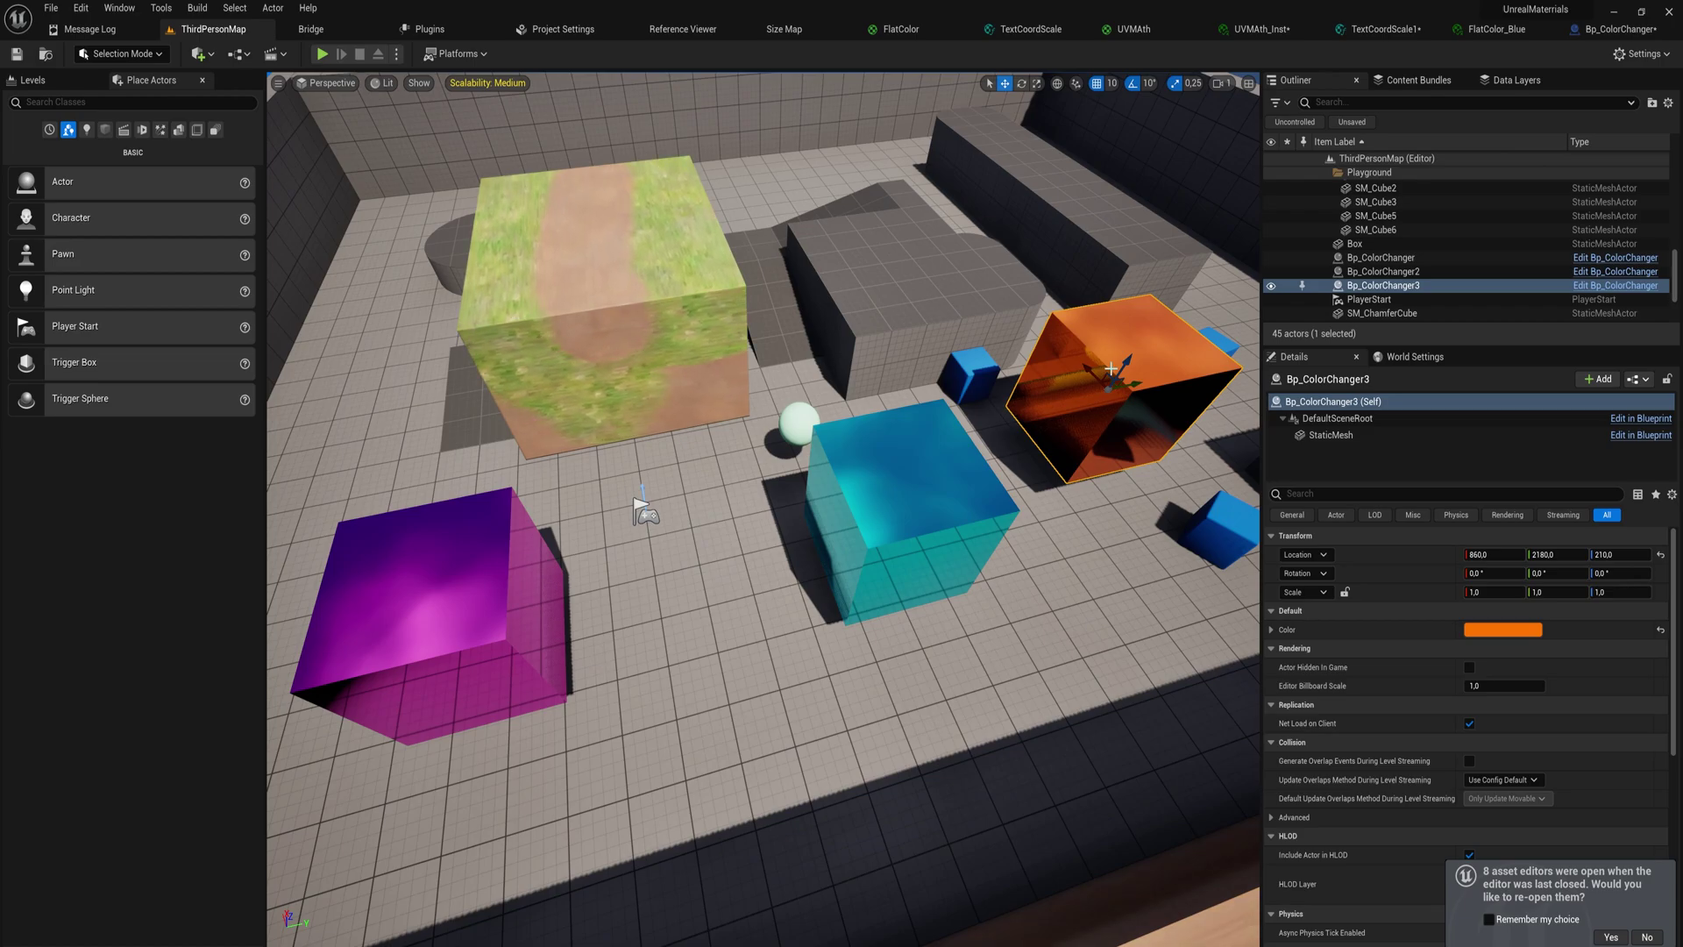
Step: Duplicate the FlatColor material as FlatColorCustomData and open the copy for editing
key("ctrl+space")
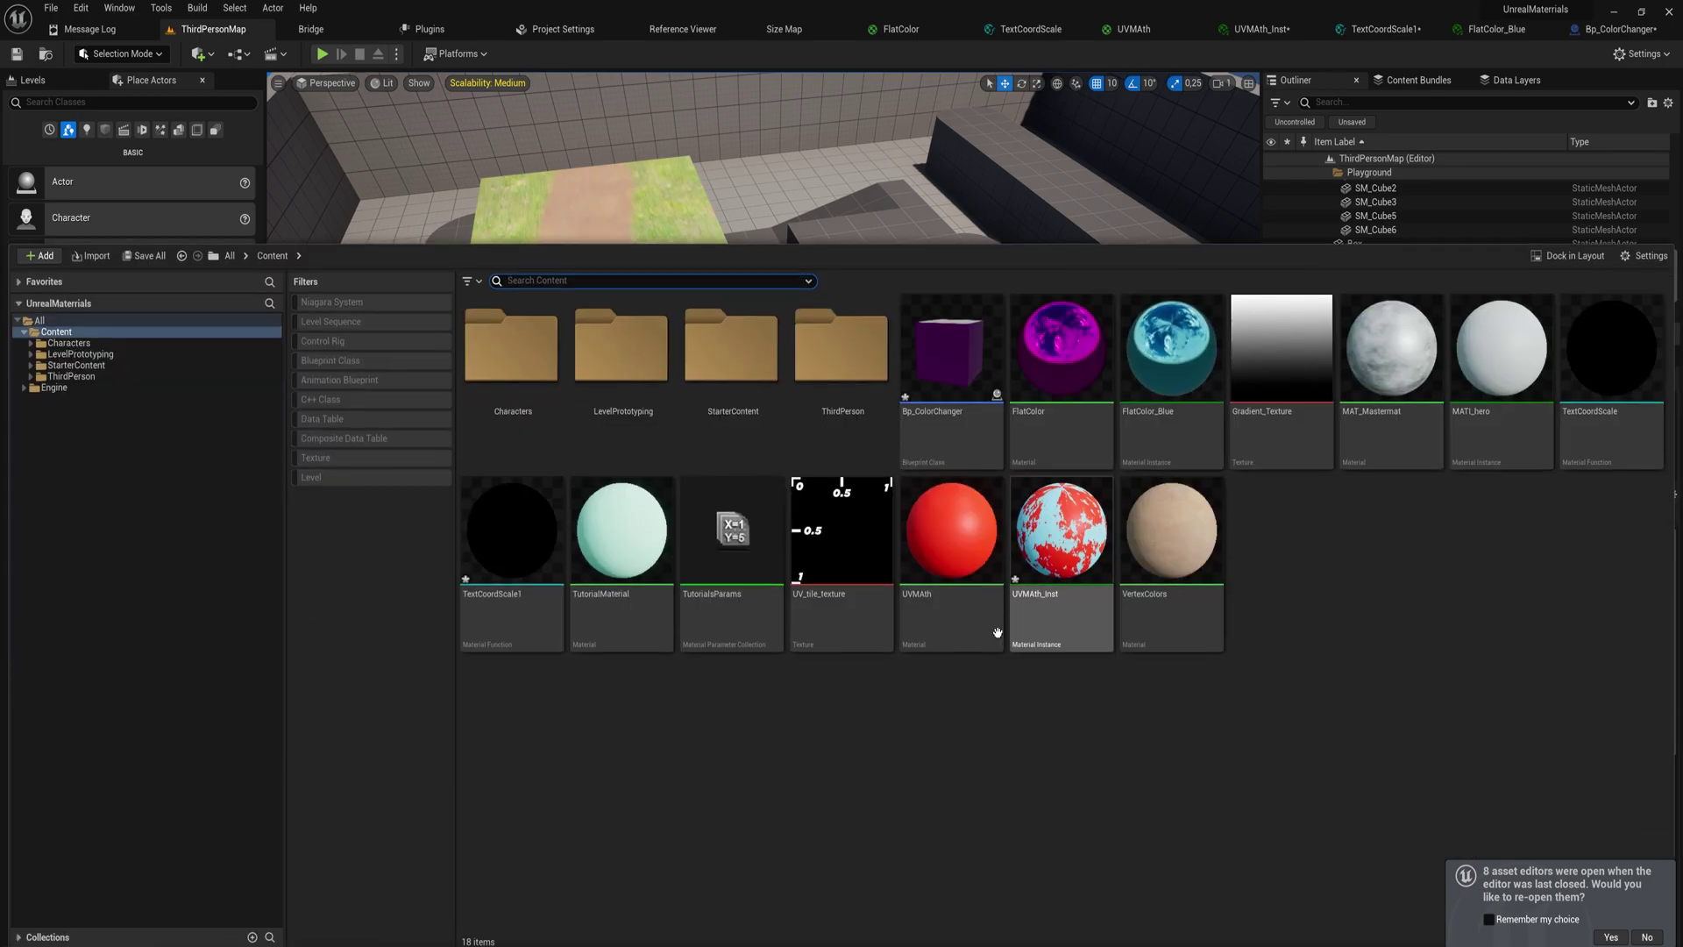
left_click(1083, 433)
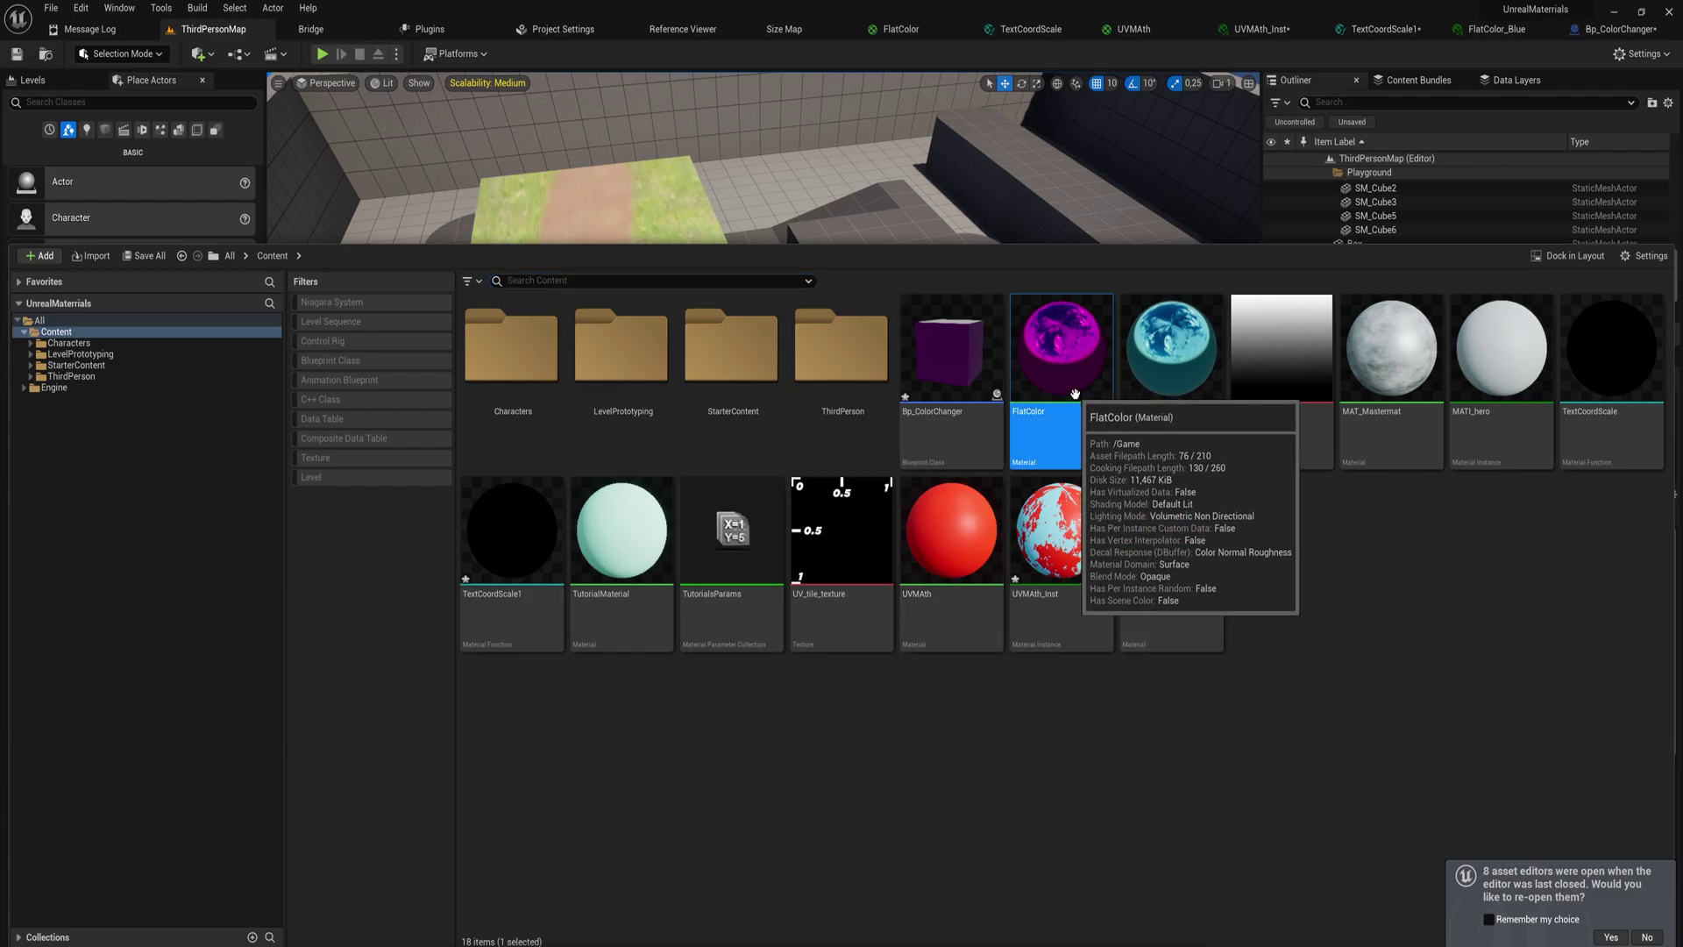
key("ctrl+d")
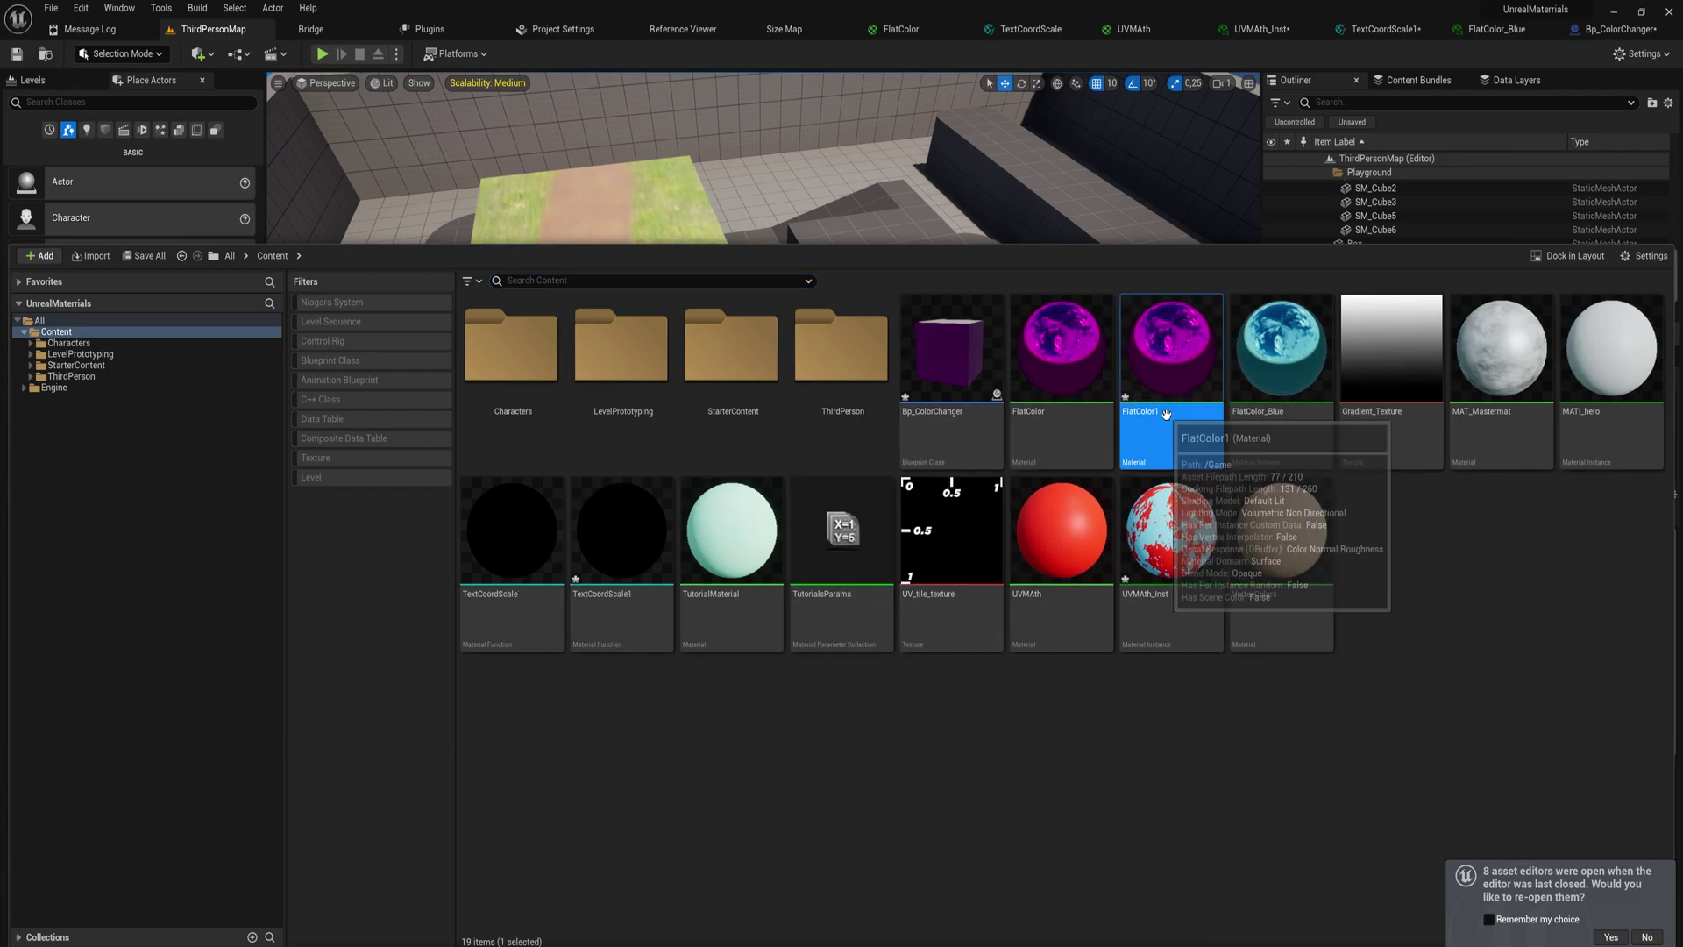
key("End")
key("BackSpace")
type("CustomData")
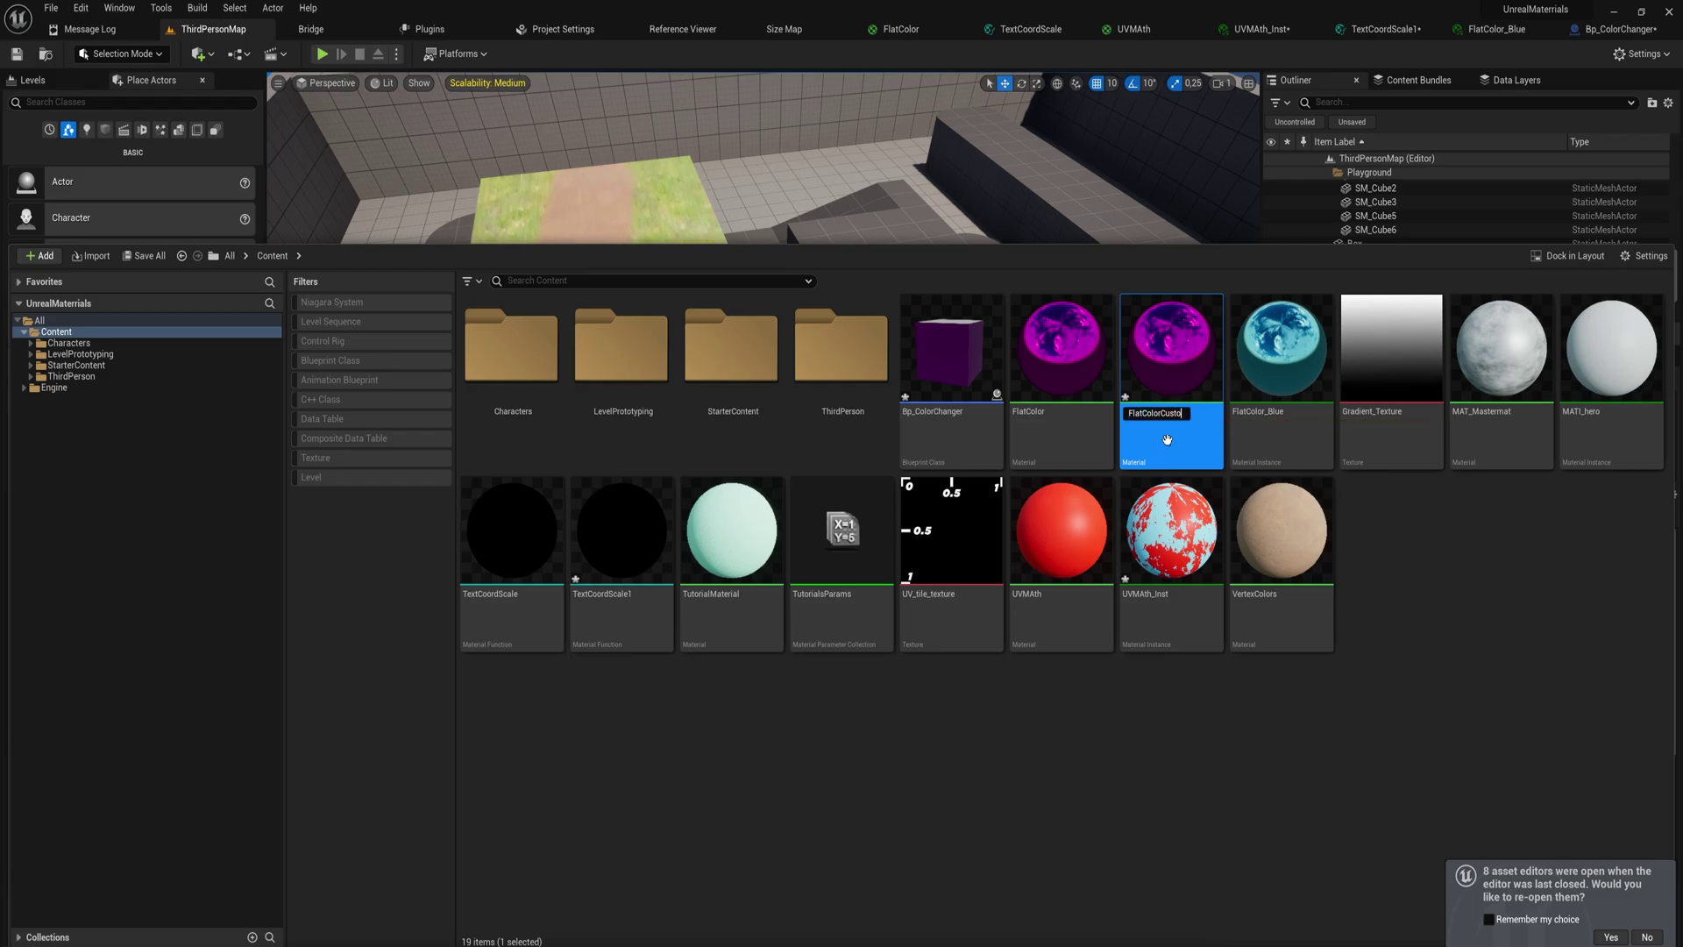
double_click(1169, 438)
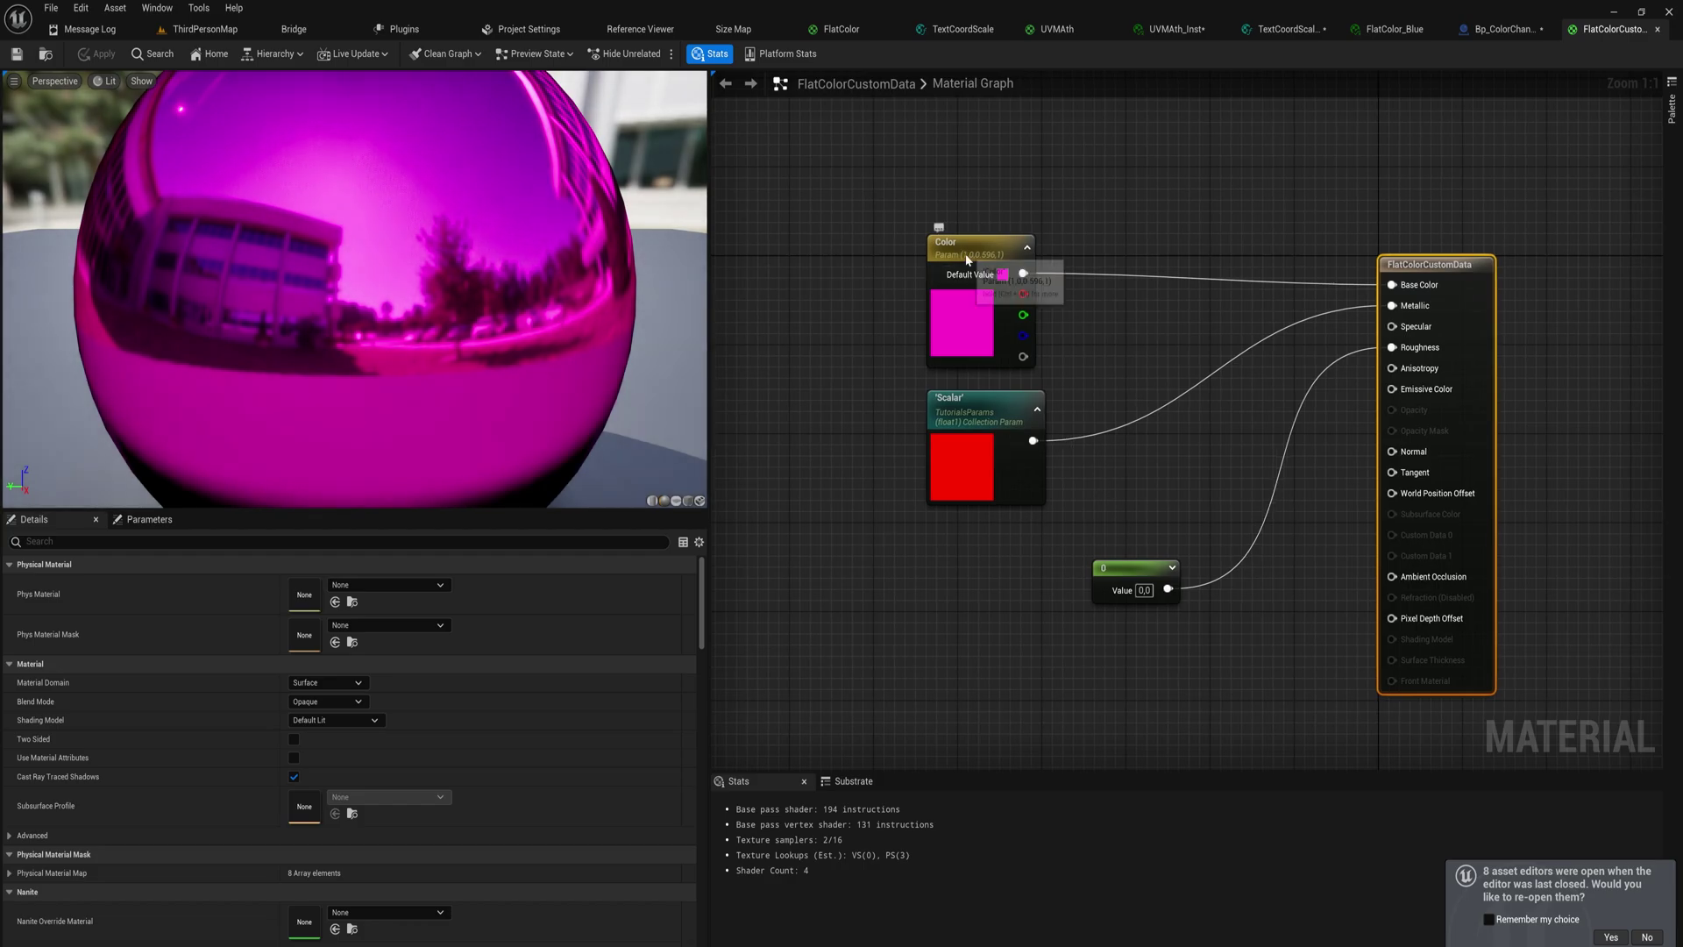
Step: Delete the Scalar collection parameter and the roughness constant, and move the Color node closer to the material output
left_click(964, 247)
left_click(992, 428)
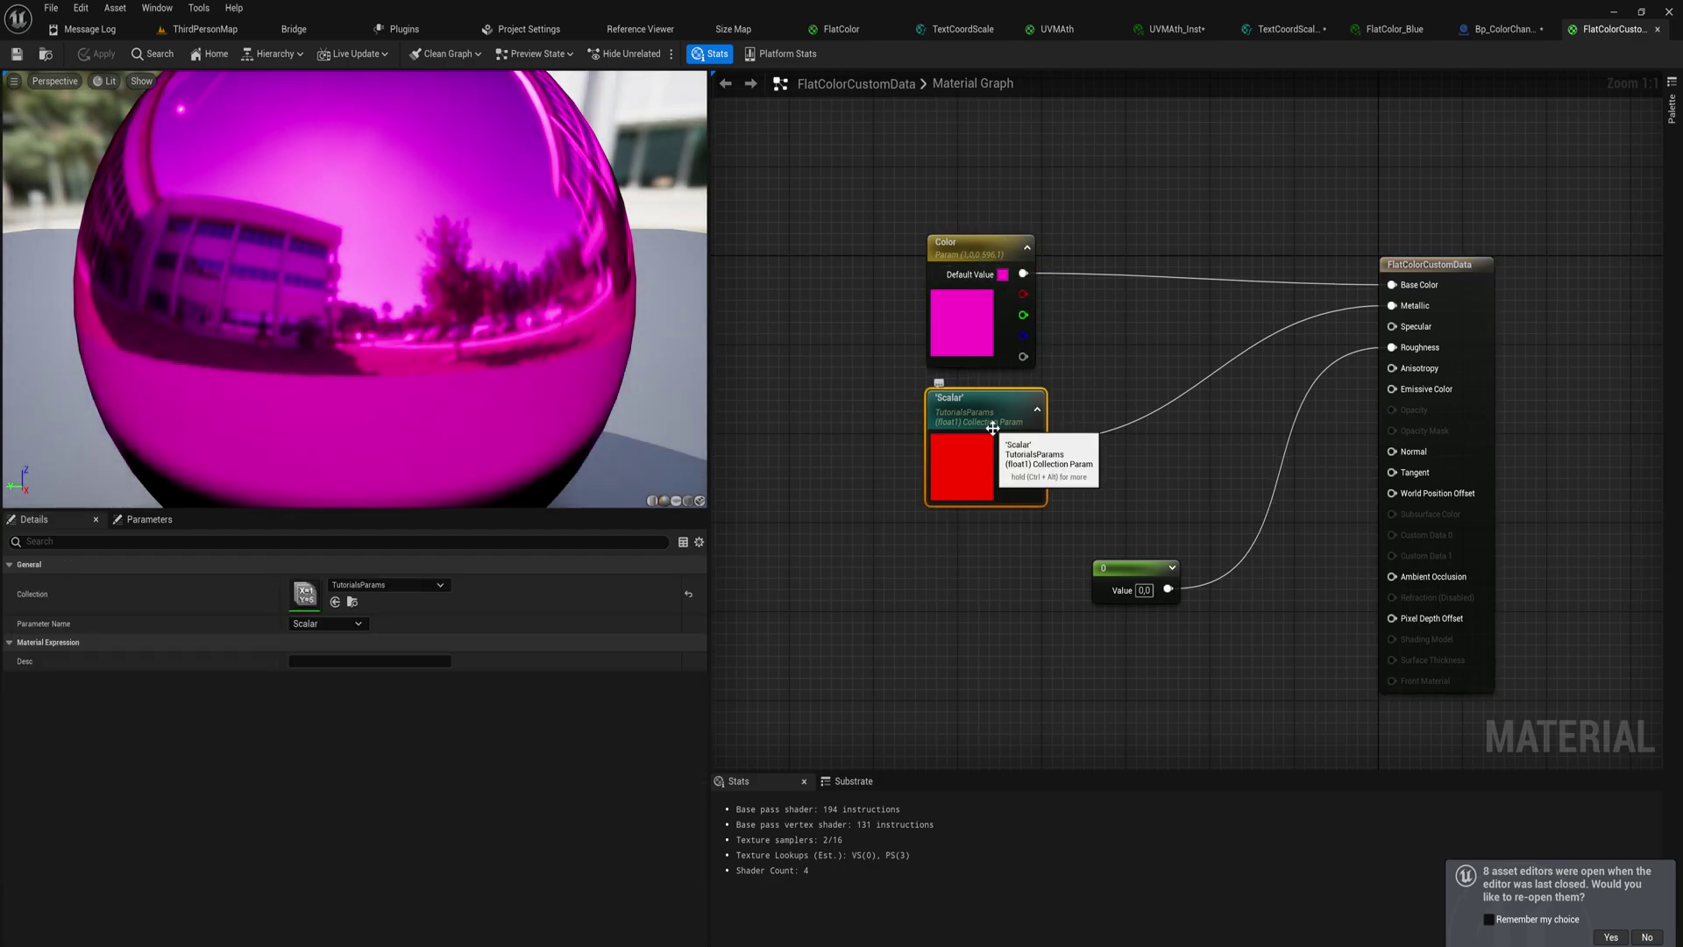
key("Delete")
left_click_drag(962, 245, 1150, 223)
left_click_drag(1126, 561, 1179, 502)
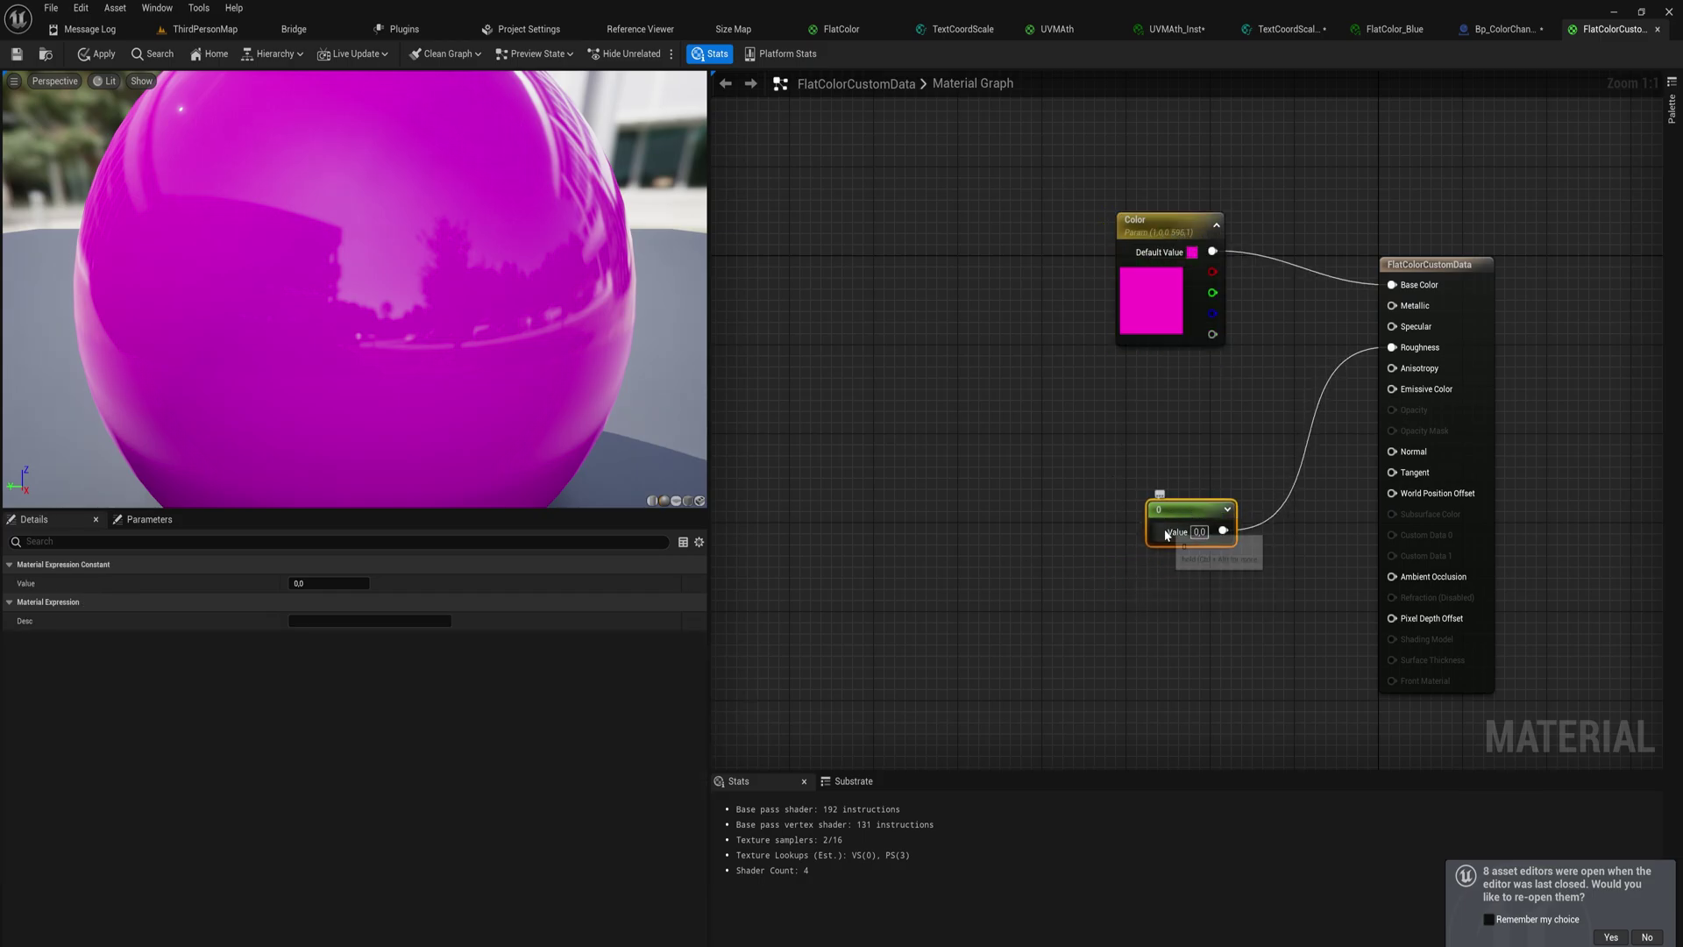
key("Delete")
Step: Add two scalar constant nodes below the Color parameter
left_click(1100, 395)
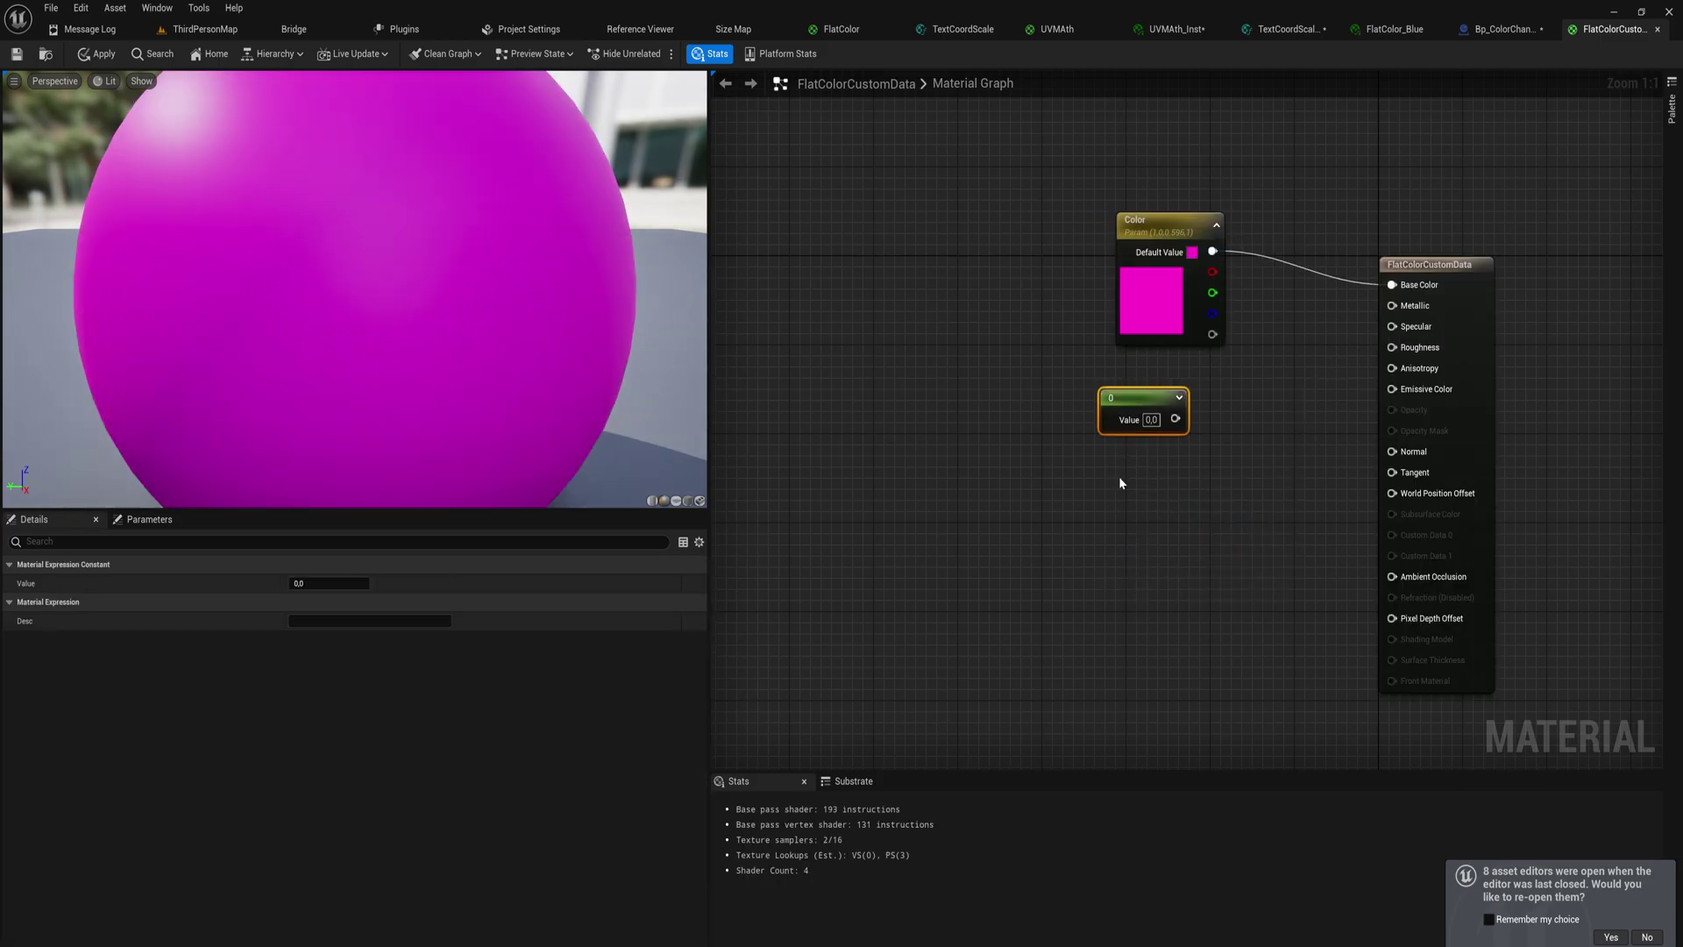
left_click(1118, 476)
key("ctrl+z")
right_click(1122, 403)
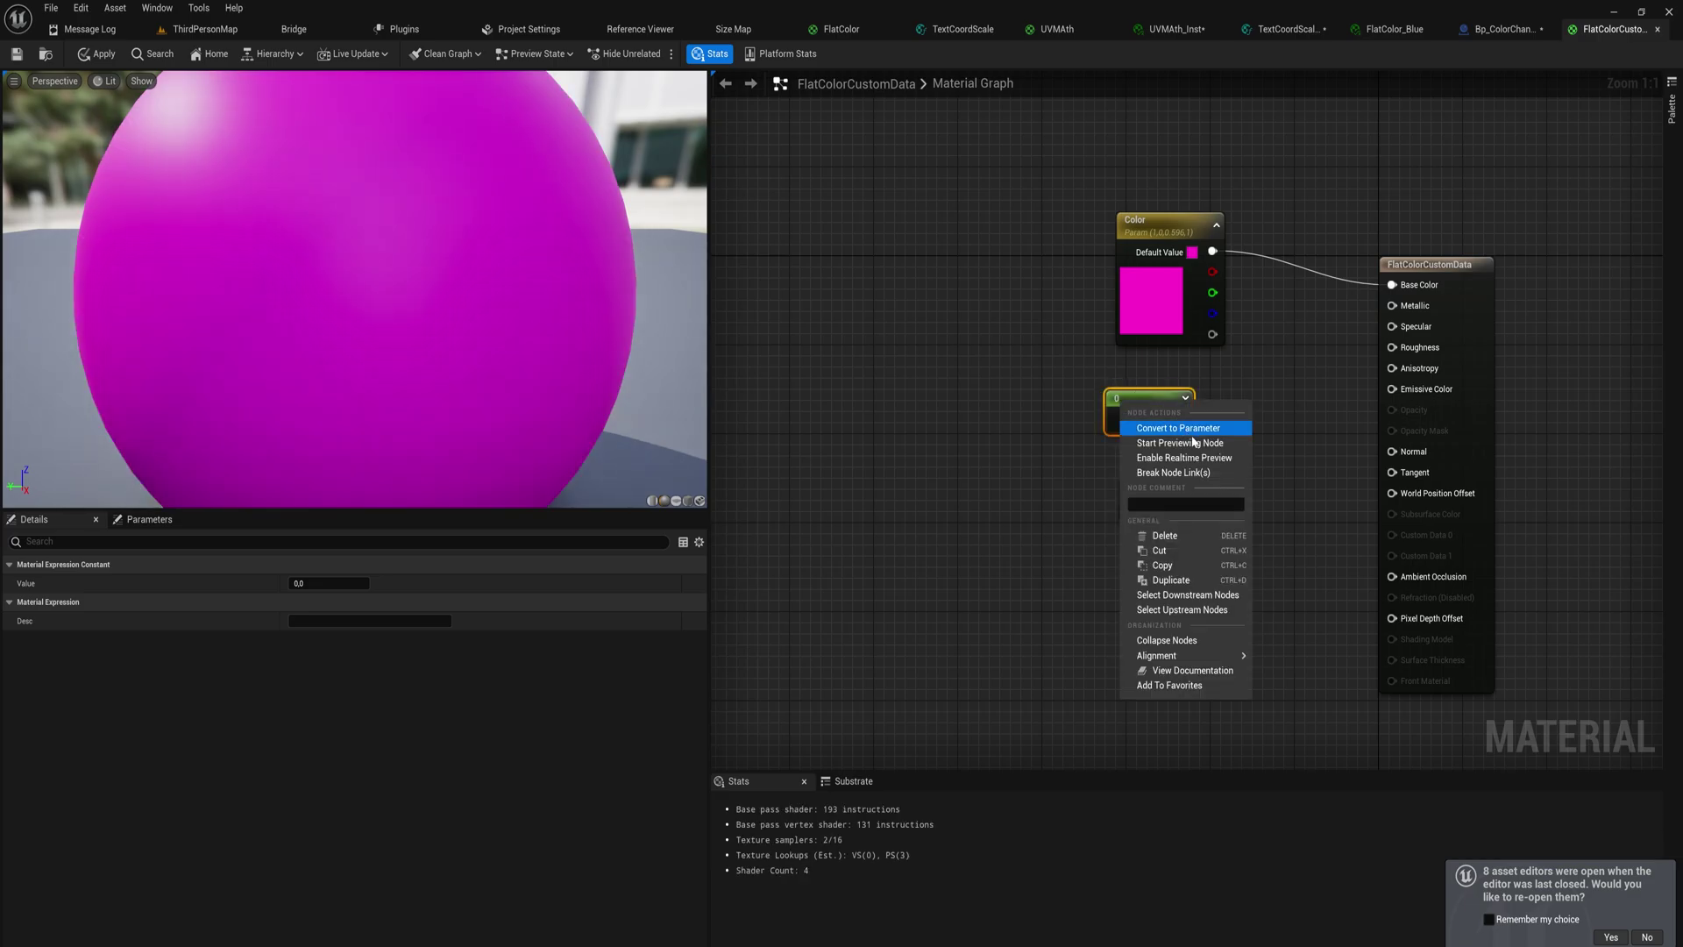
left_click(1037, 387)
key("ctrl+y")
Step: Convert the upper constant to a parameter named MEtal
right_click(1147, 401)
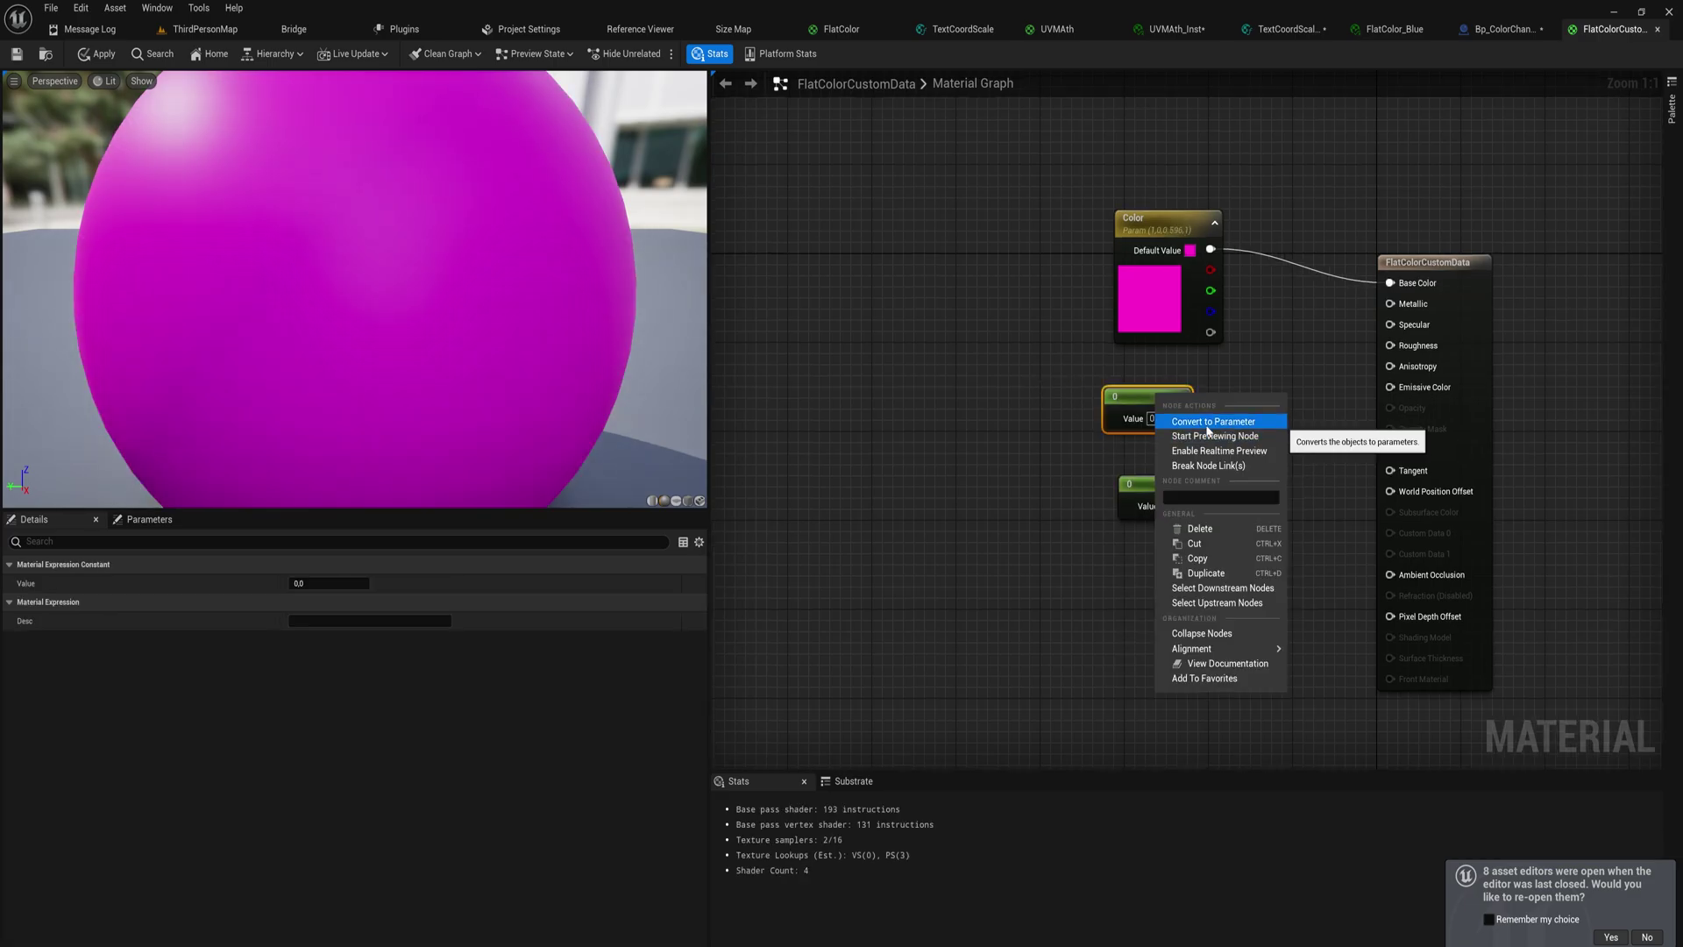
left_click(1178, 420)
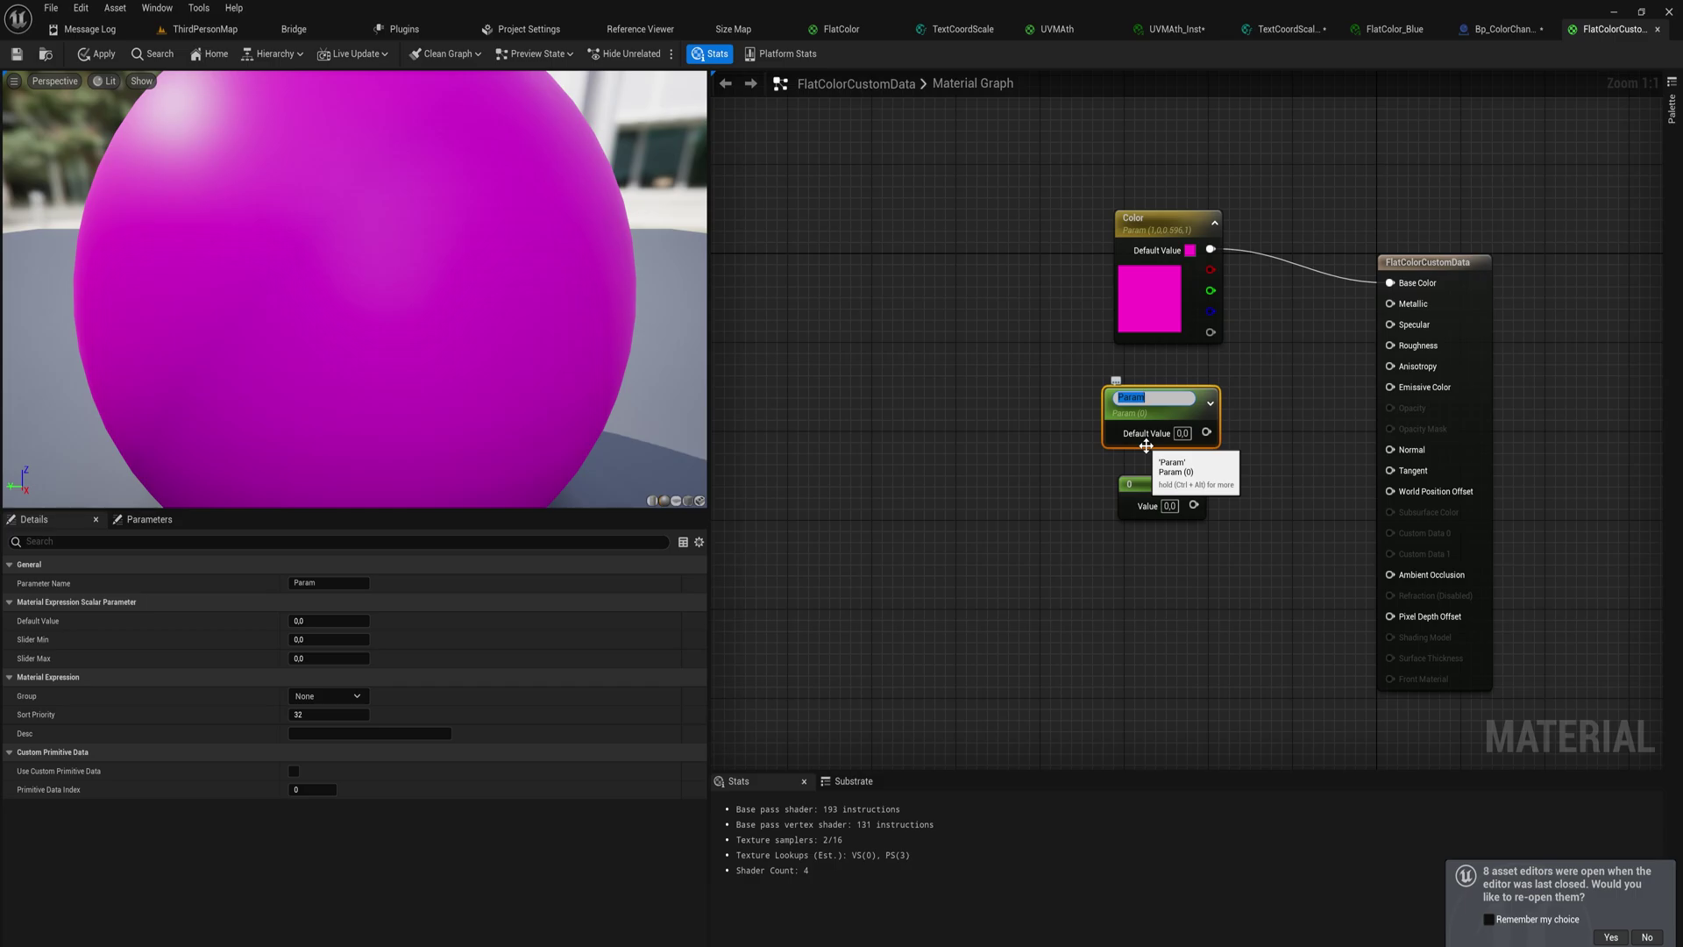
type("MEtal")
key("Return")
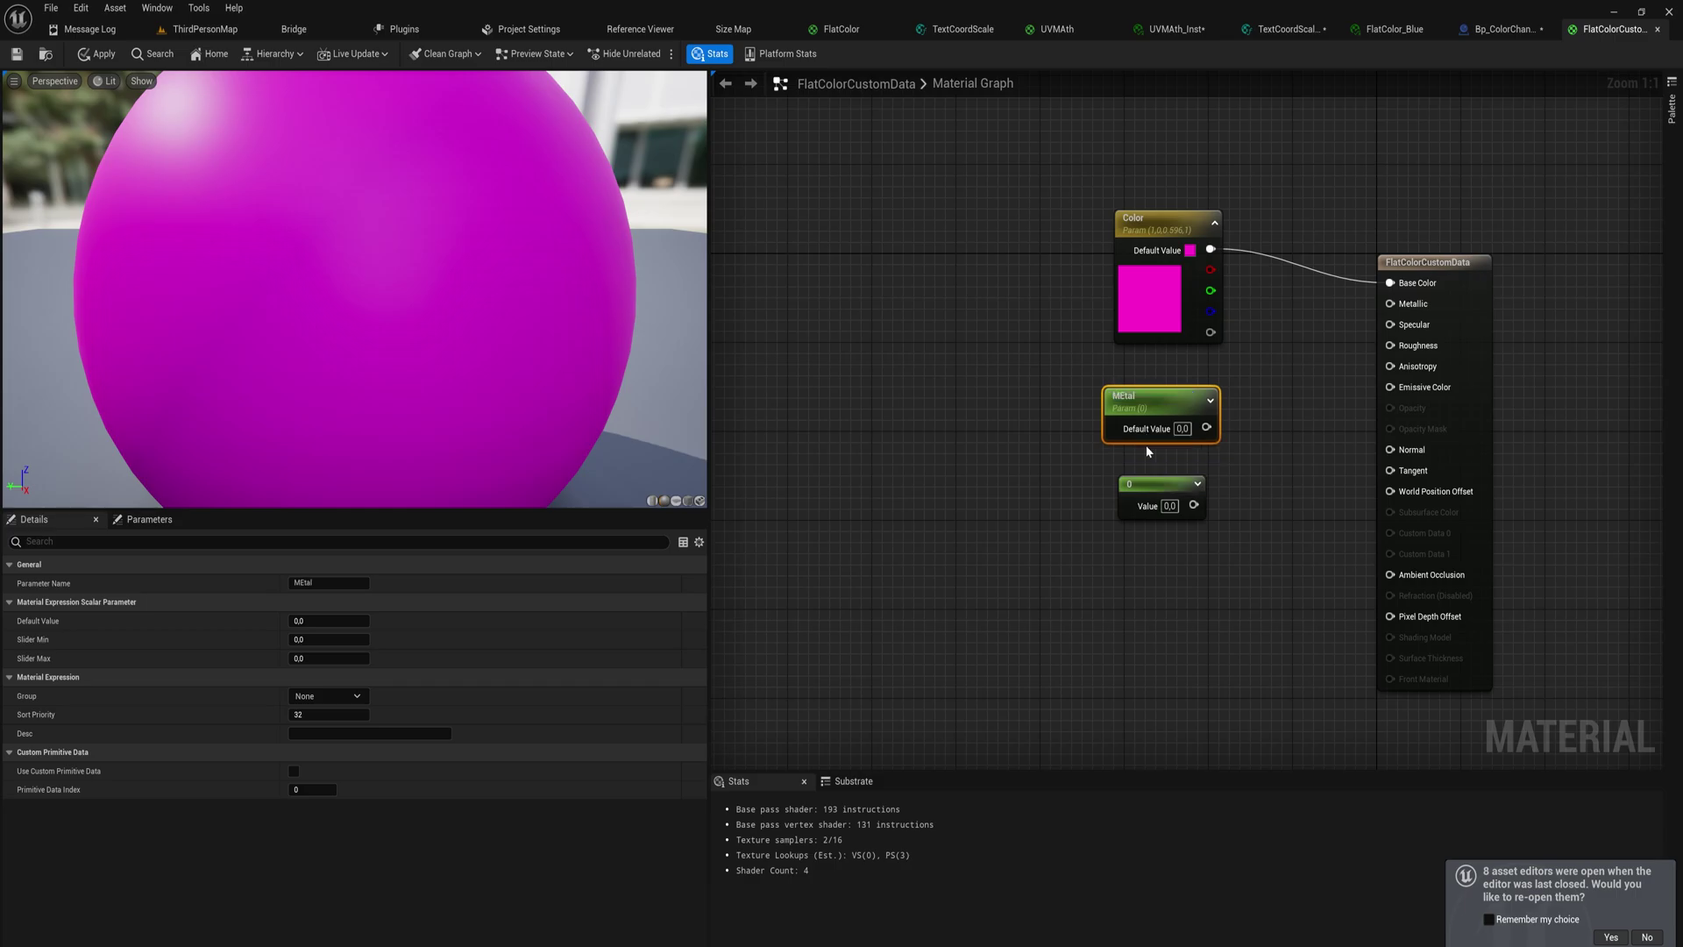
Step: Convert the lower constant to a parameter named Roughness
right_click(1139, 507)
left_click(1171, 525)
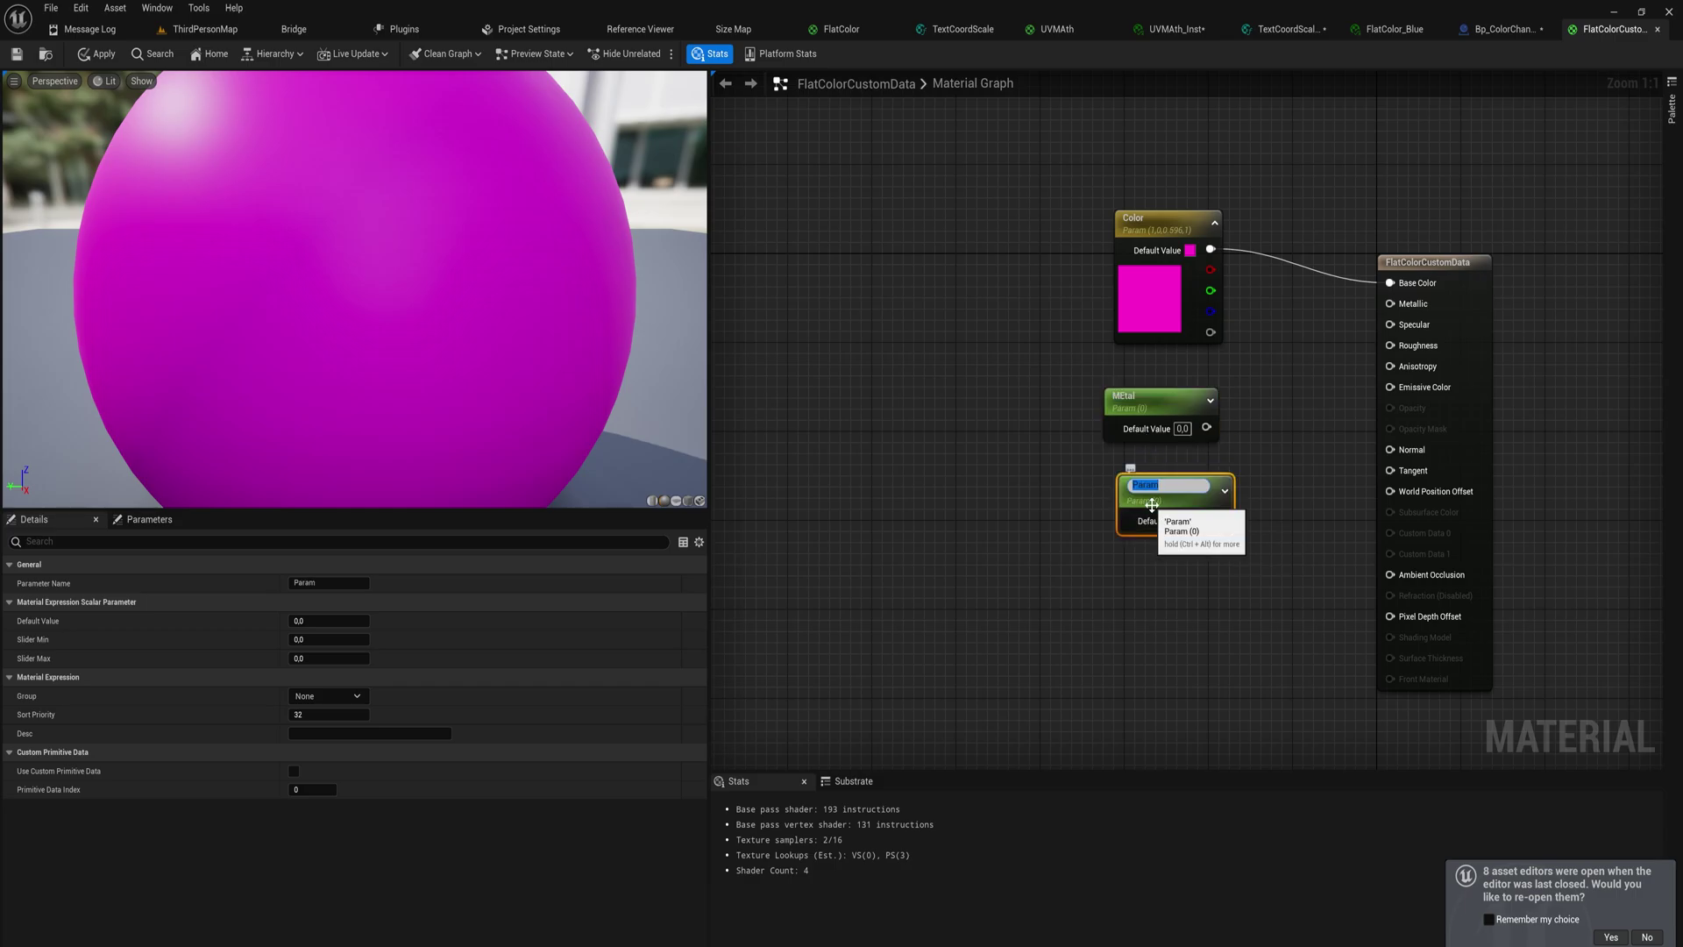
type("Roughness")
key("Return")
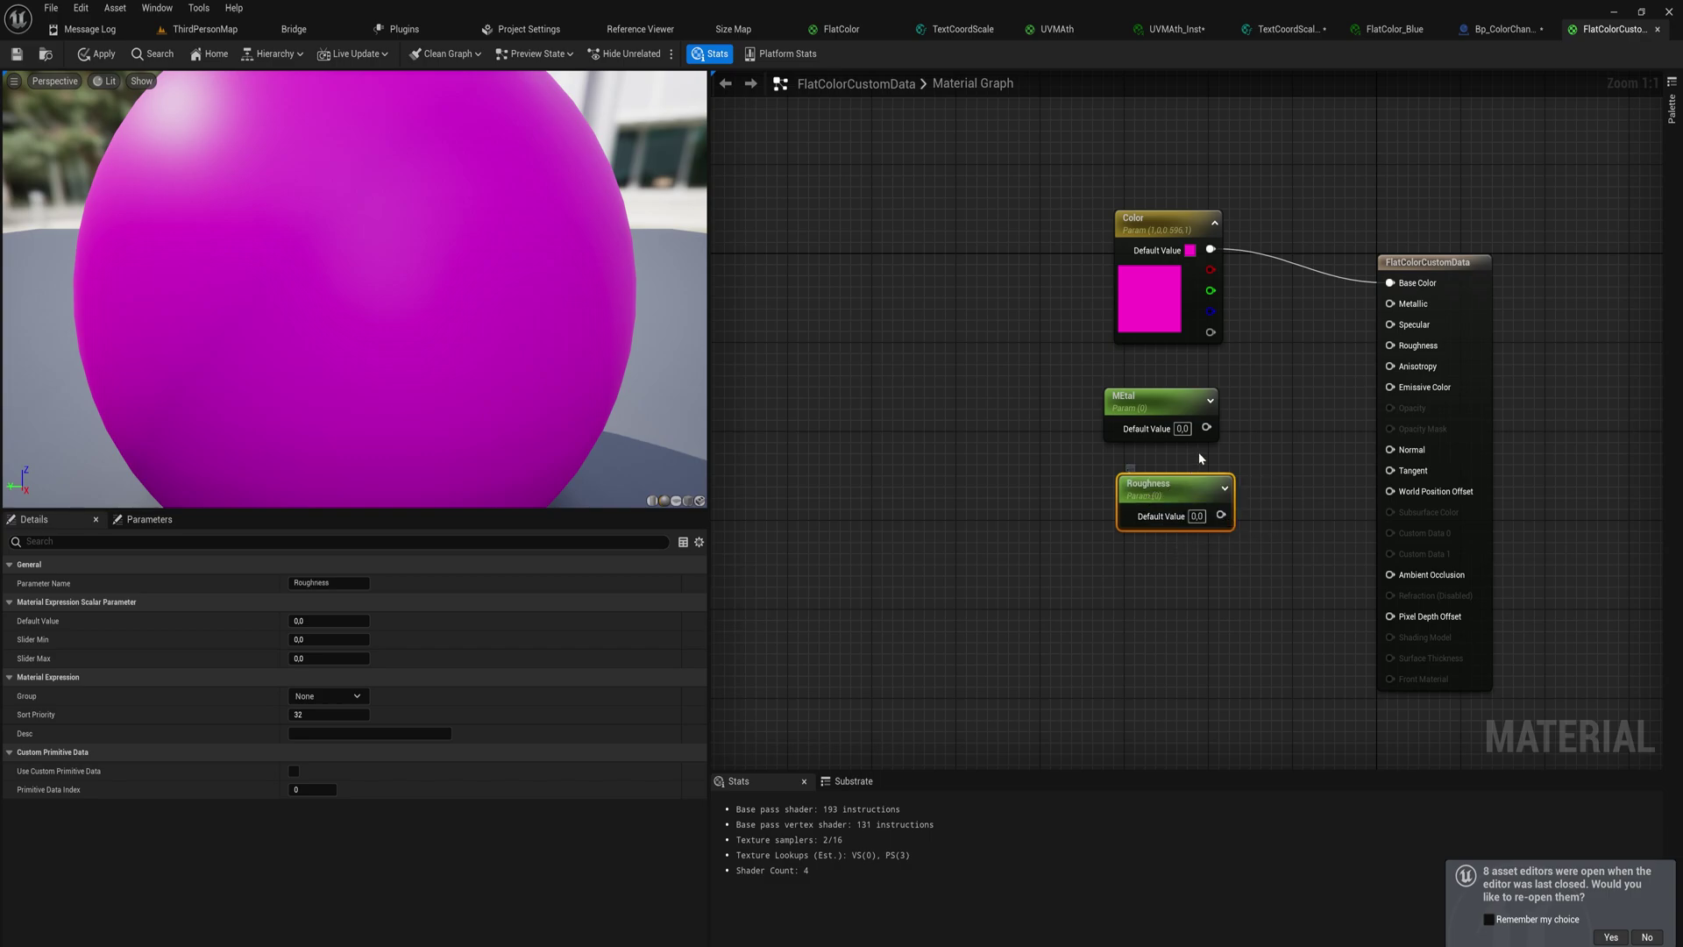
Step: Connect the MEtal parameter to the Metallic input and the Roughness parameter to the Roughness input
left_click_drag(1208, 428, 1390, 303)
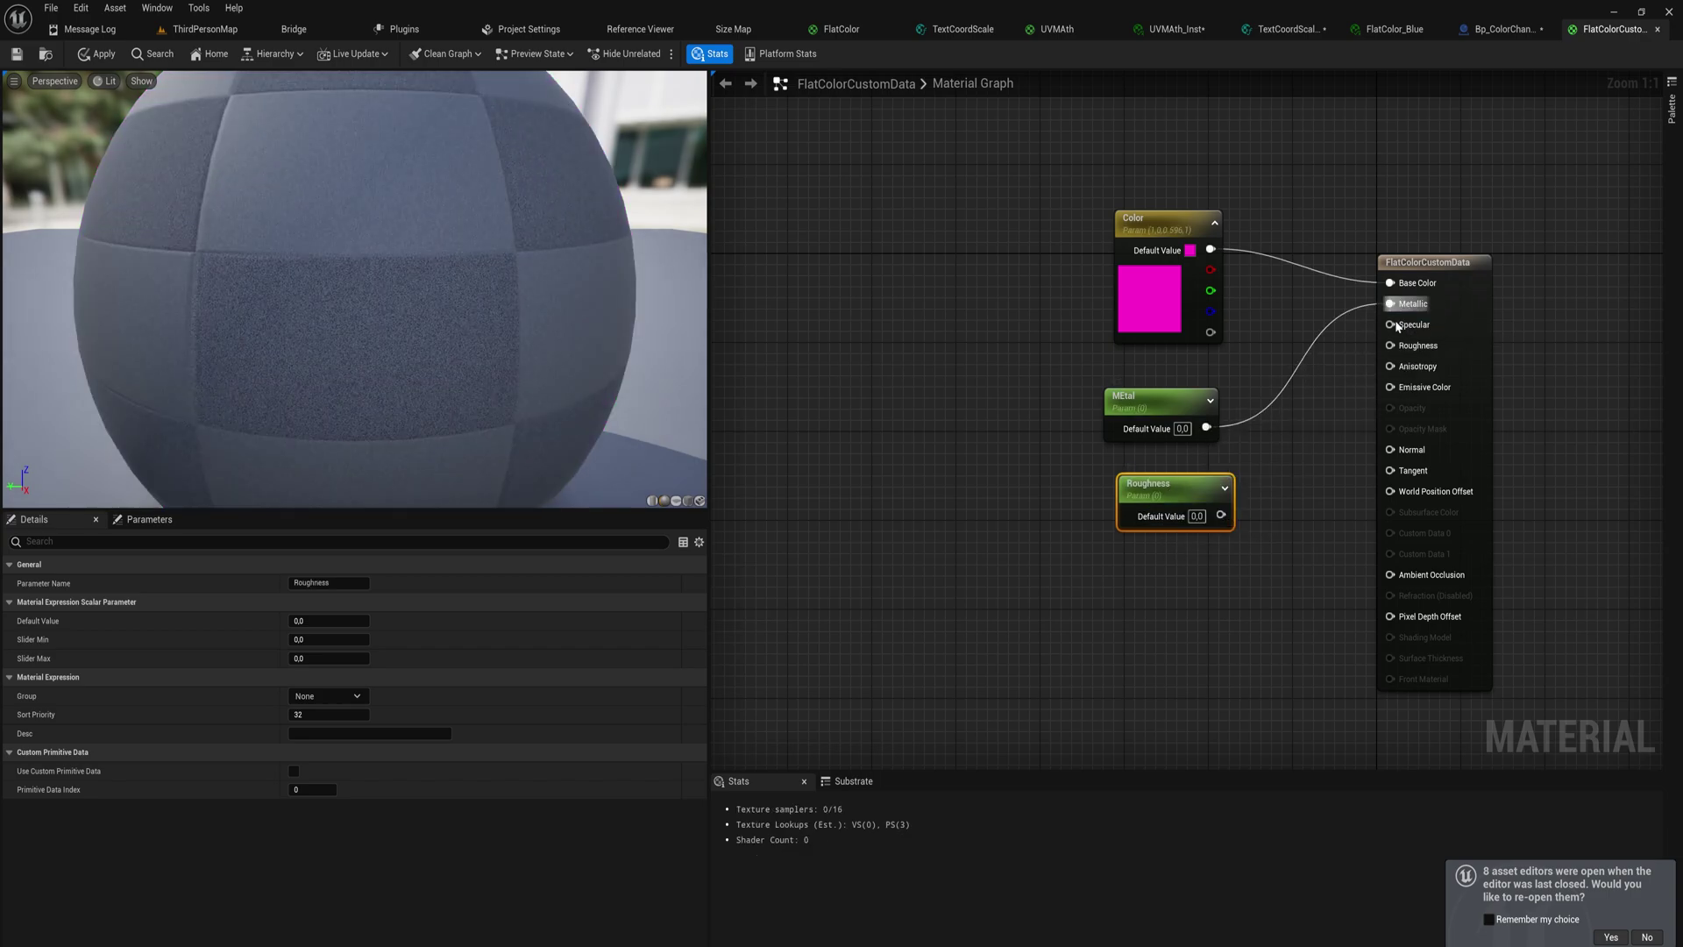
left_click_drag(1221, 515, 1390, 345)
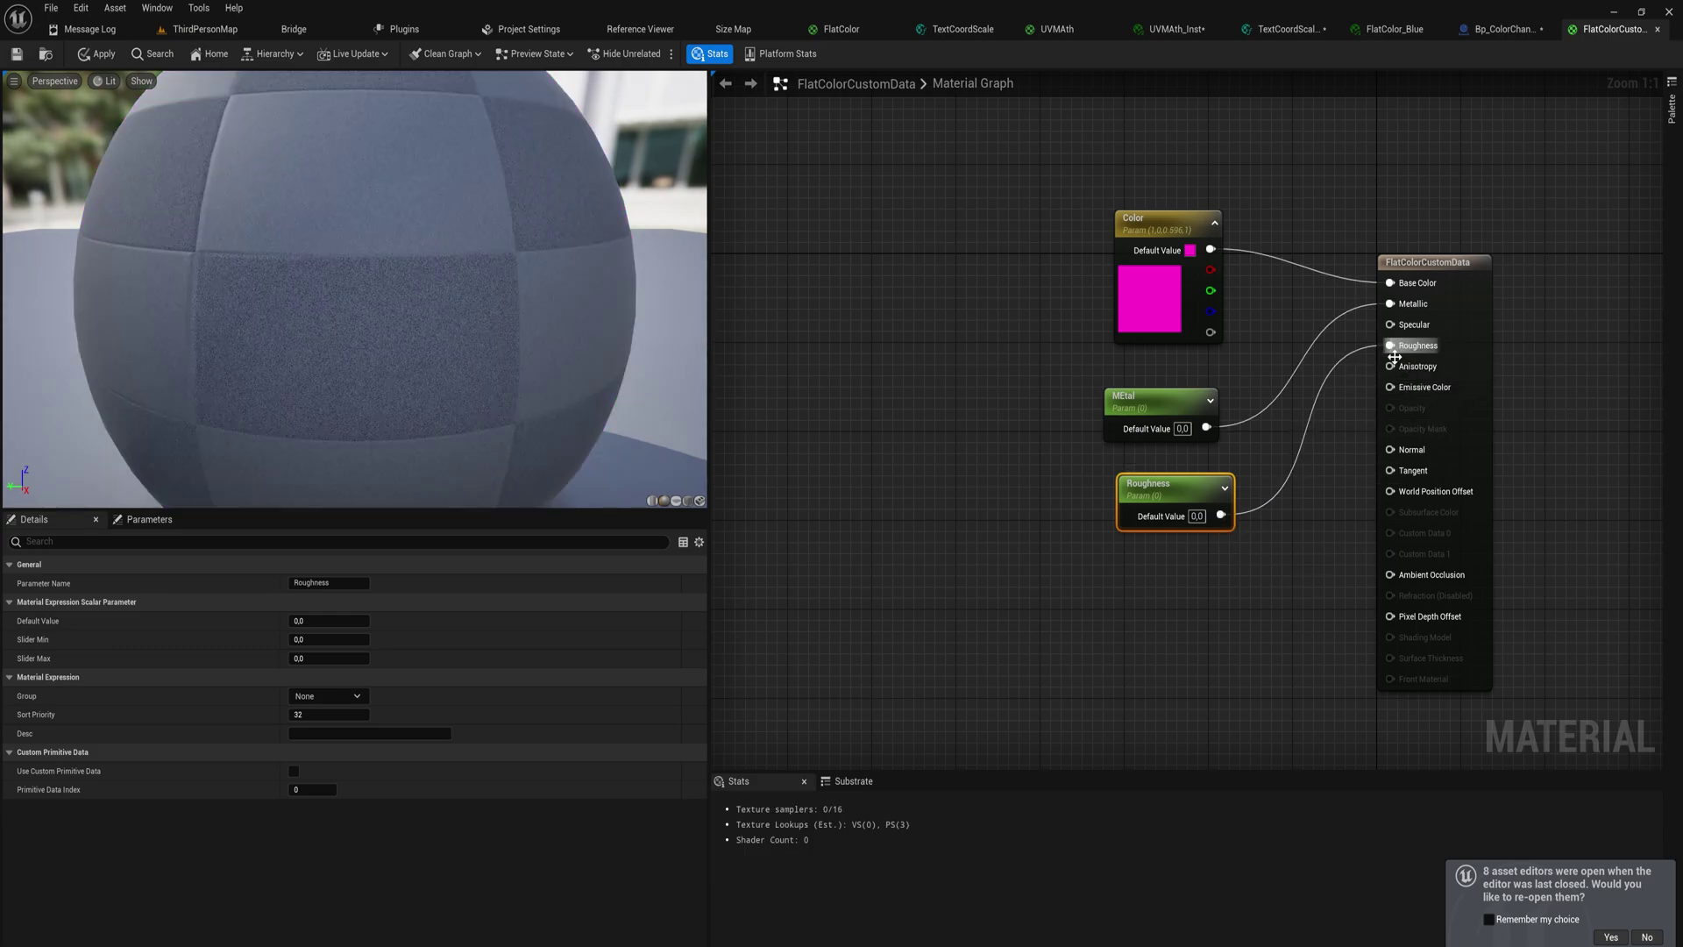
Step: Try a default value of 1 for the Roughness parameter, settle on 0.5, and check the preview sphere
left_click(1197, 515)
type("1")
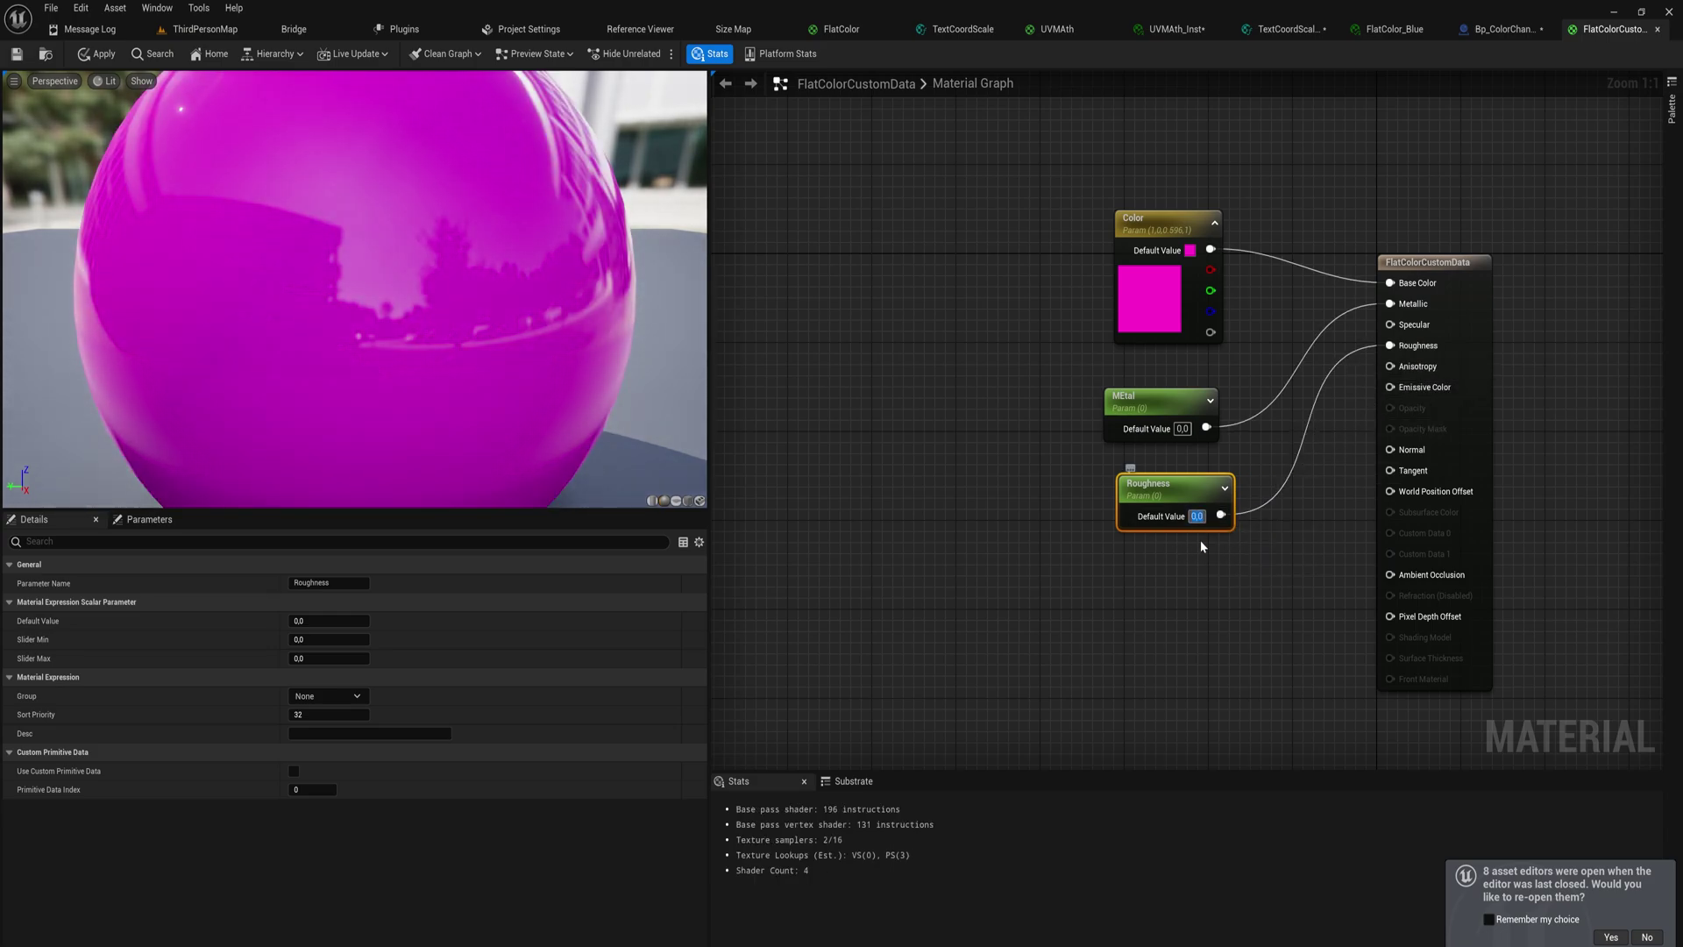
left_click(1161, 620)
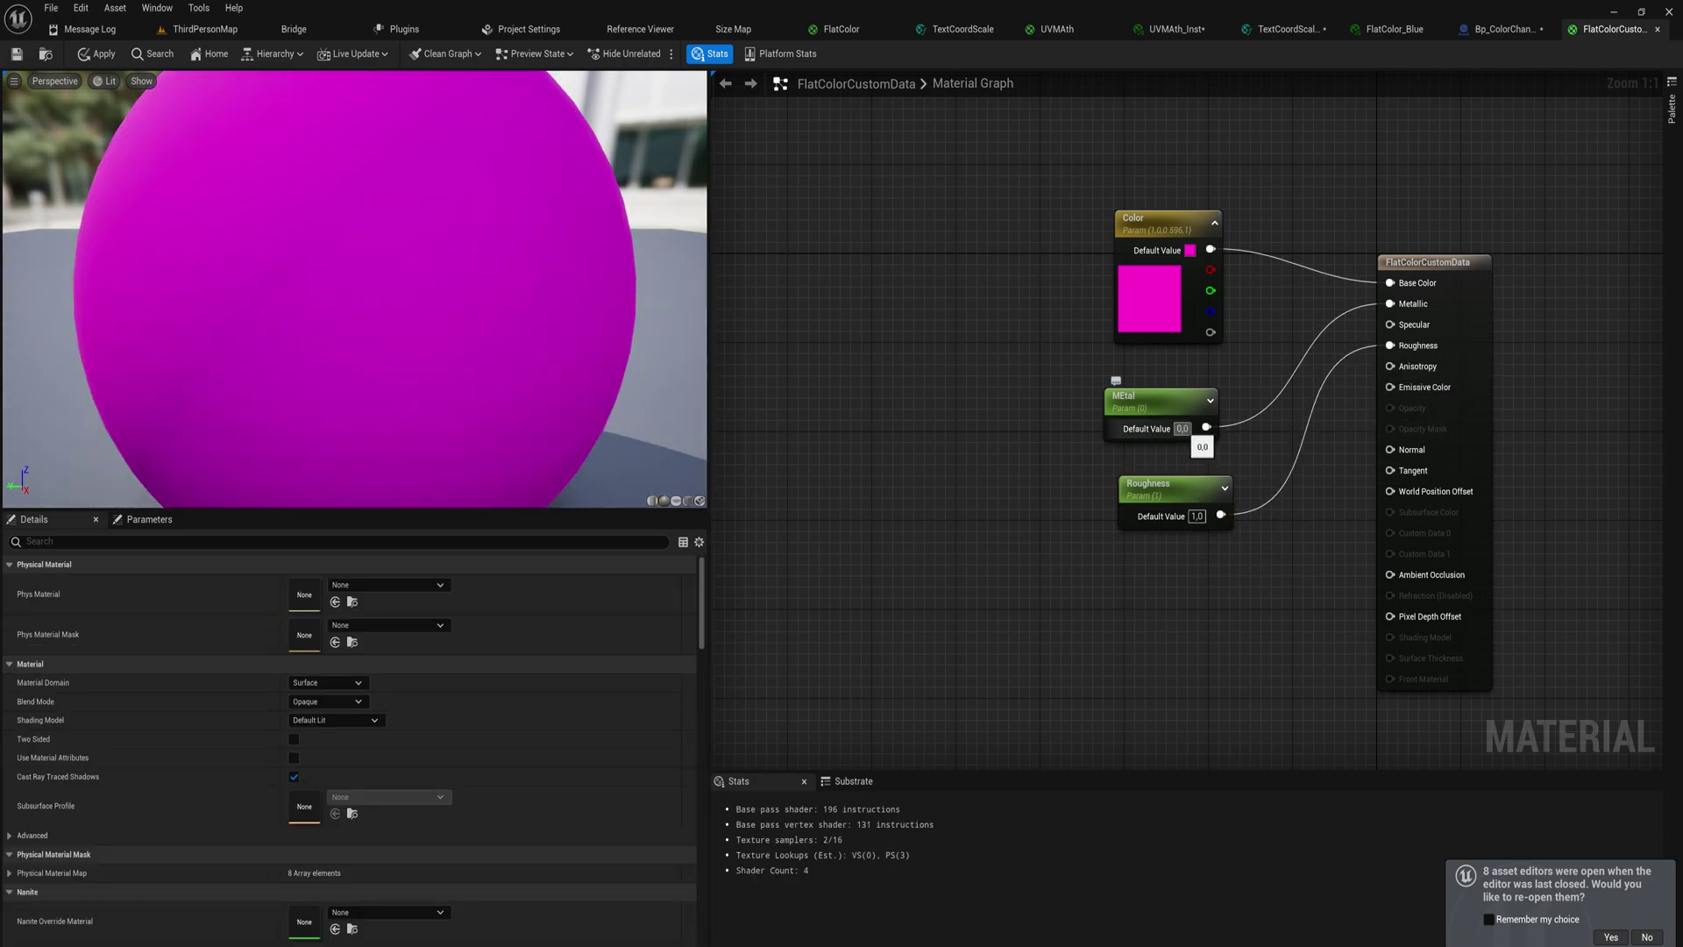
left_click_drag(1197, 515, 1160, 523)
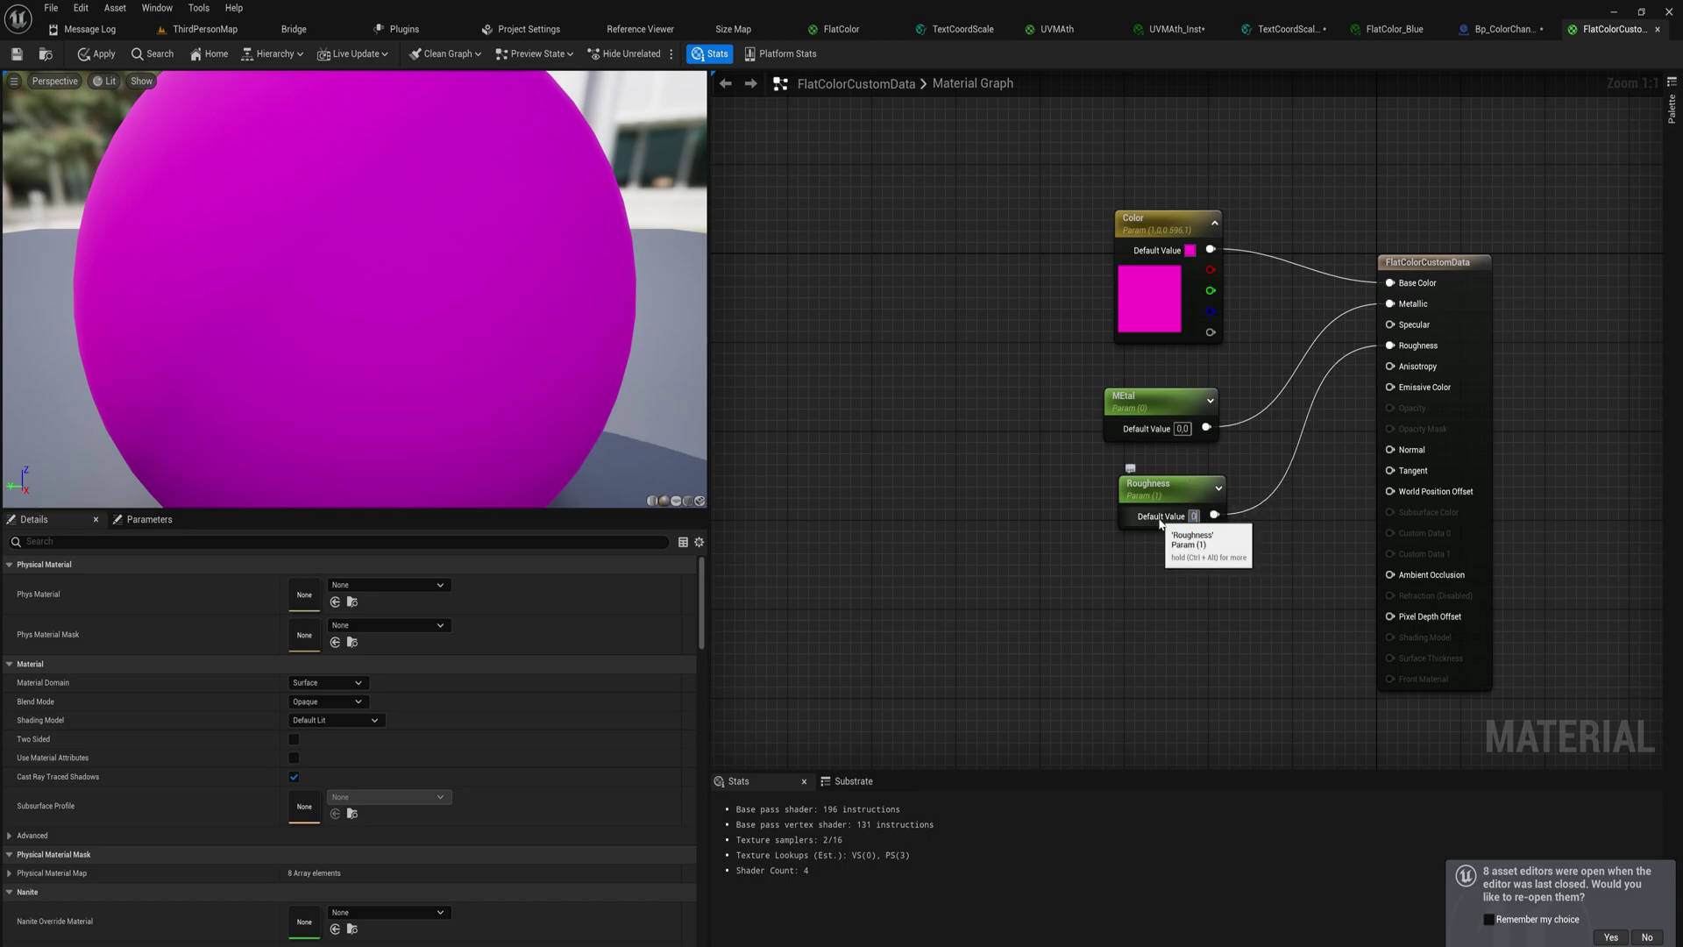
scroll(382, 283, "down", 3)
left_click_drag(381, 282, 394, 245)
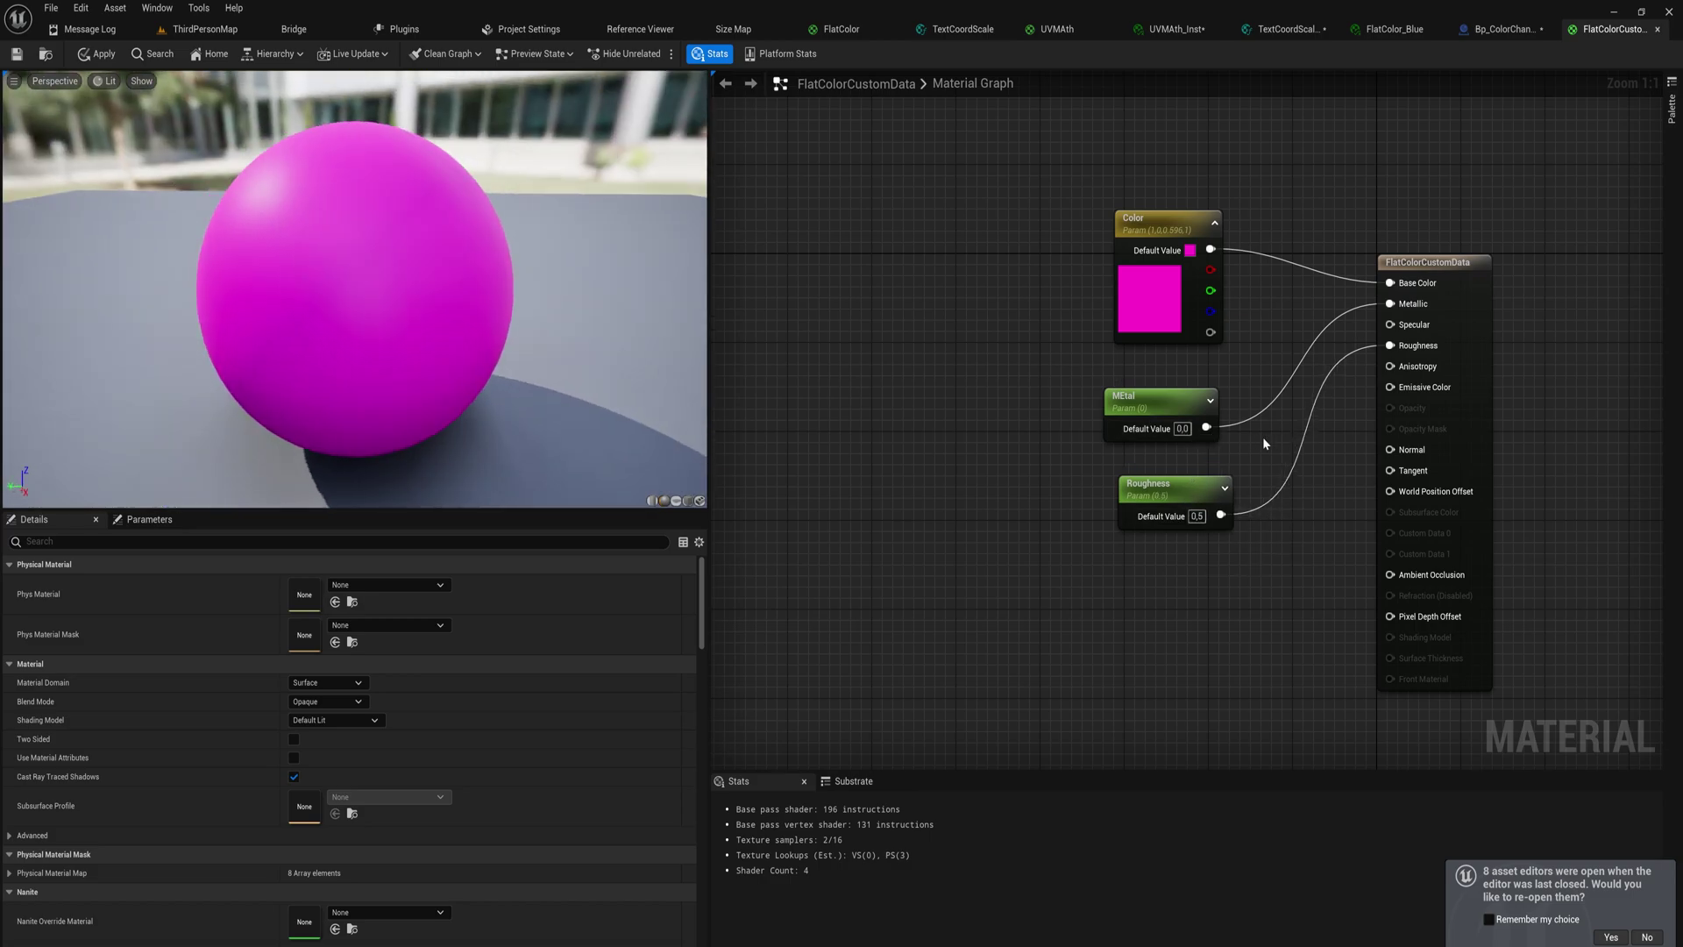
Step: Tidy the MEtal node's position under the Color node and enable Use Custom Primitive Data for the Color parameter
left_click_drag(1153, 406, 1173, 395)
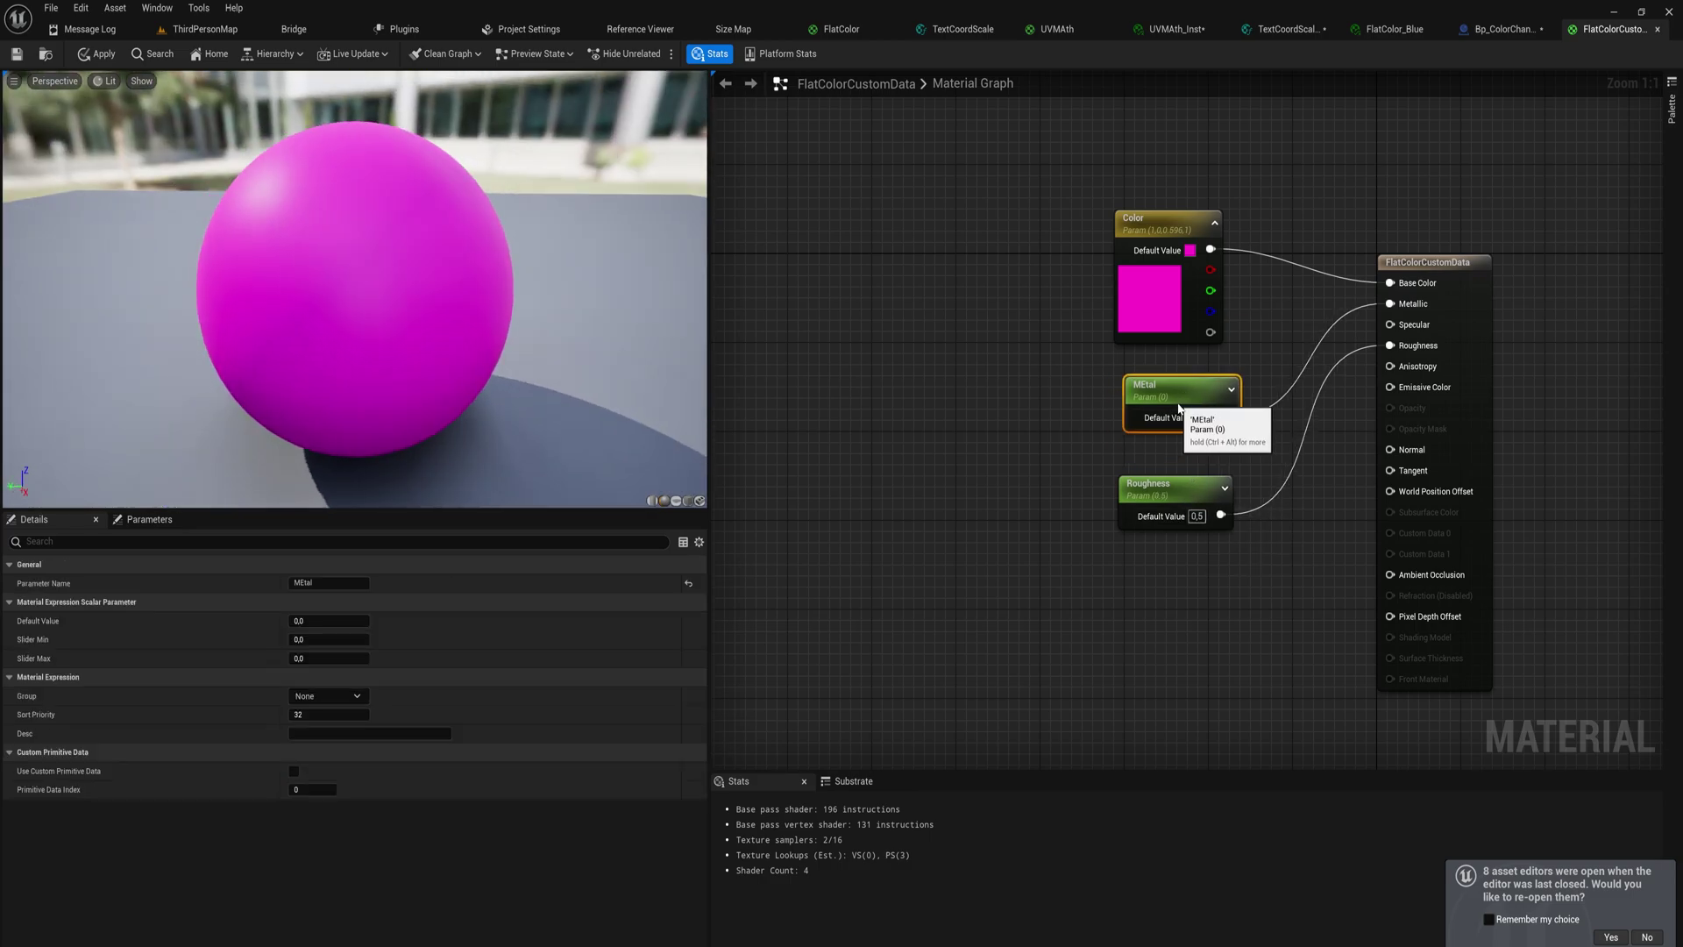
left_click(1160, 218)
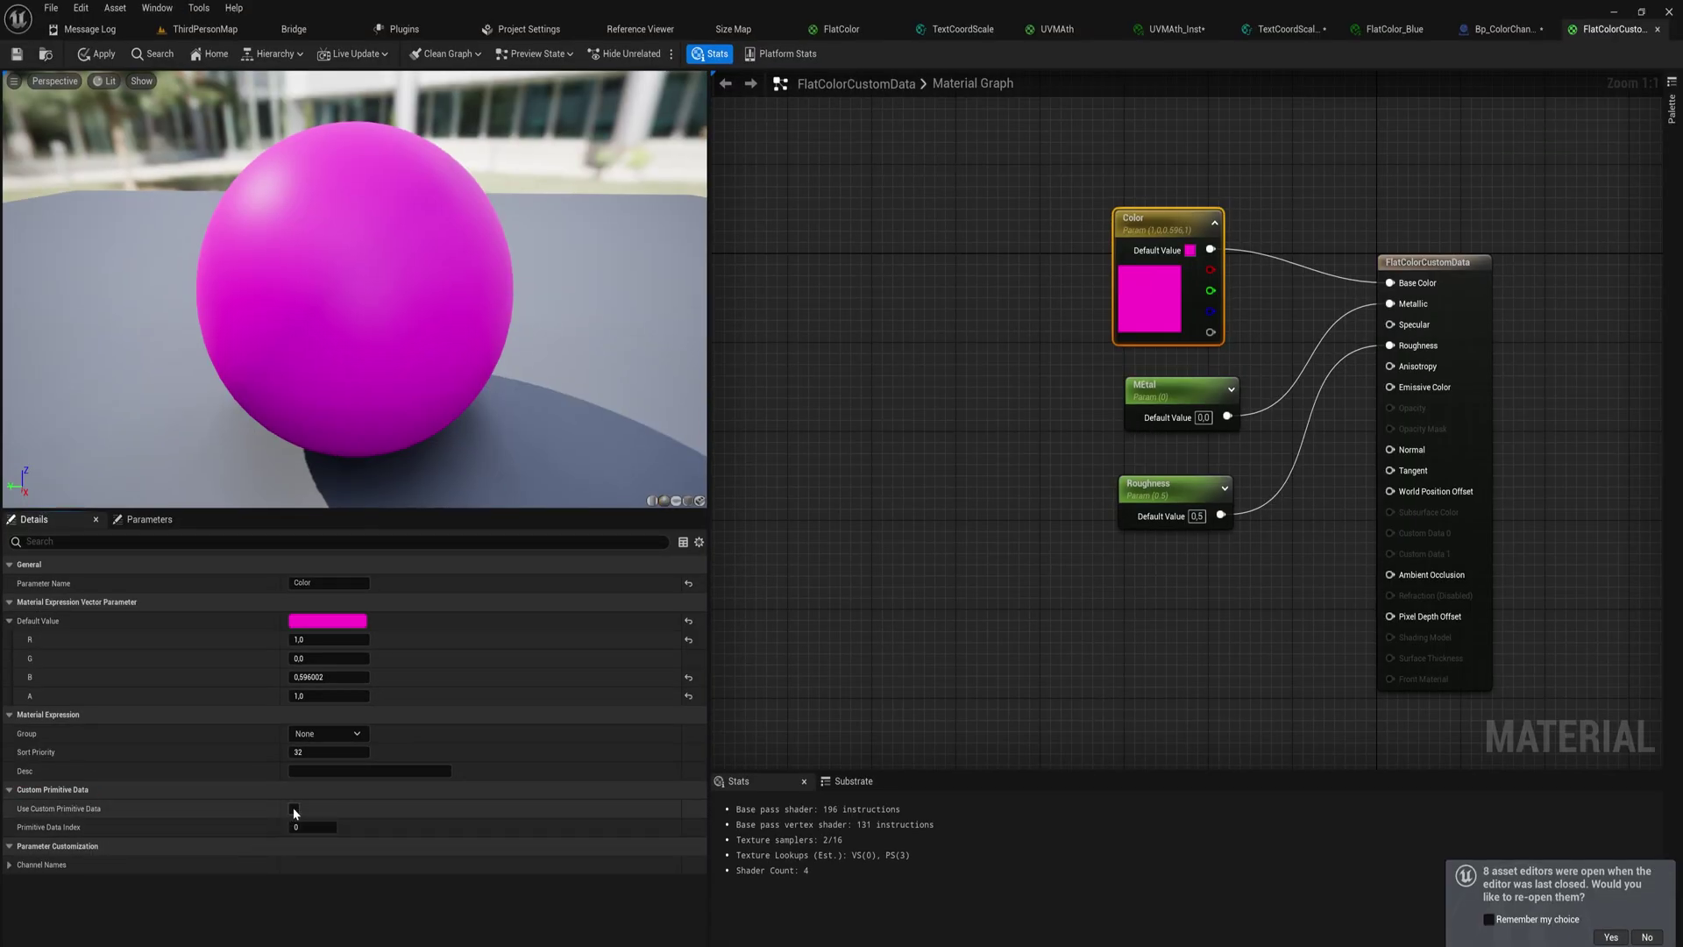
left_click(587, 736)
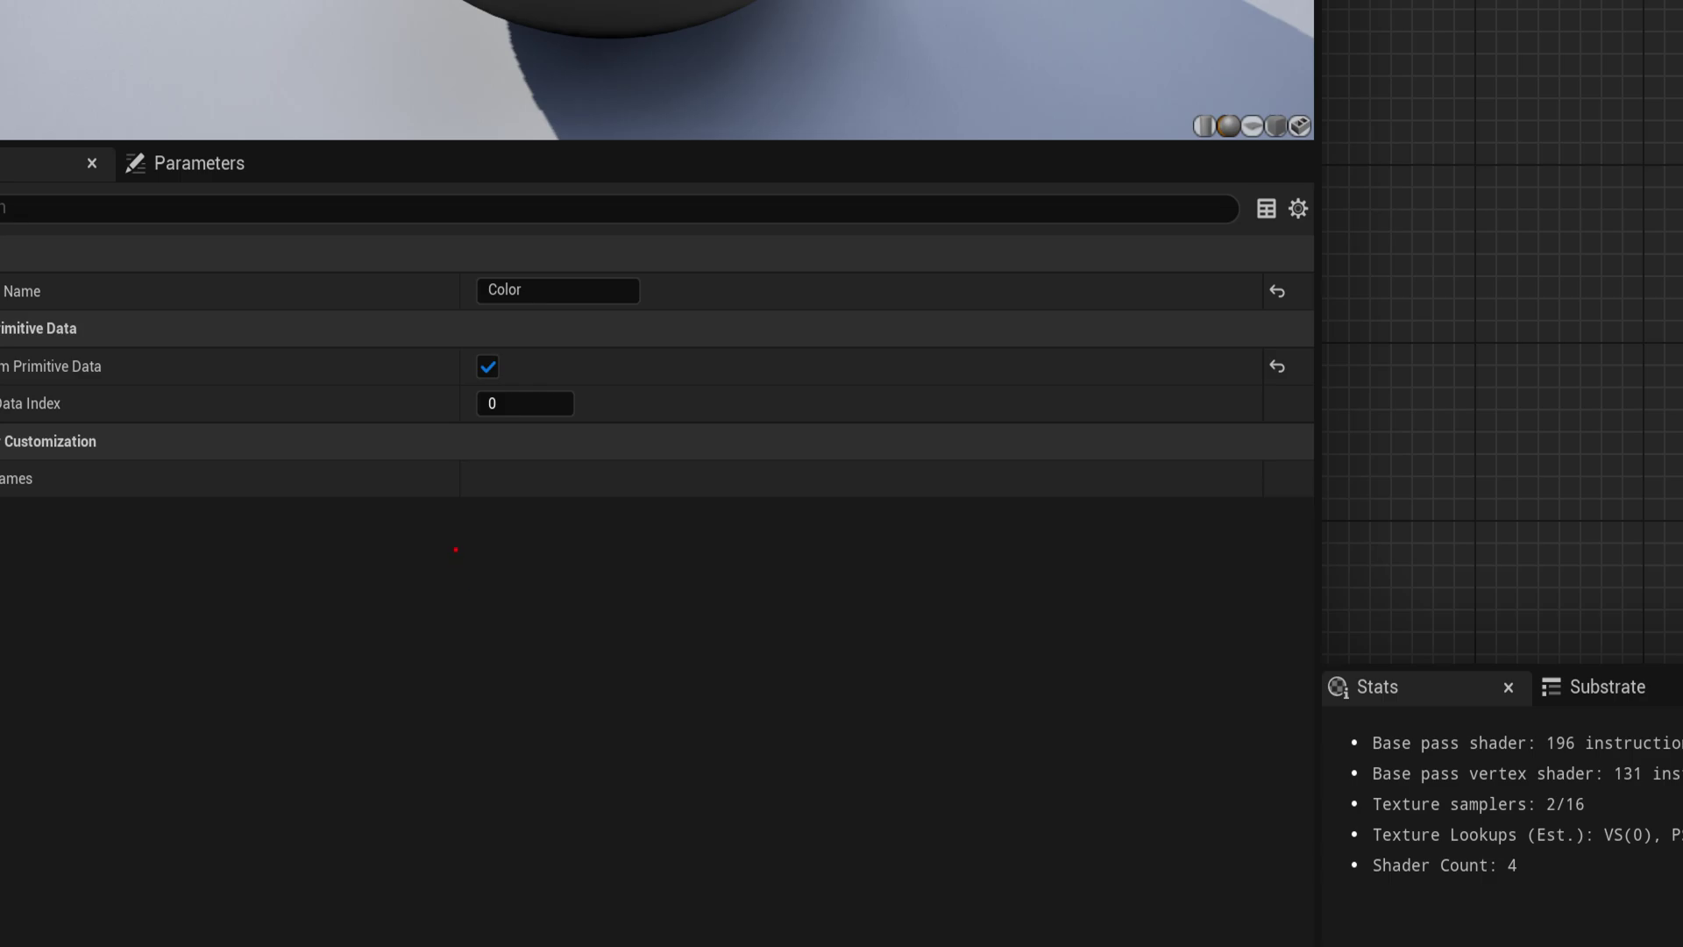
mouse_move(456, 549)
left_mouse_down()
mouse_move(424, 883)
mouse_move(481, 902)
mouse_move(541, 894)
left_mouse_up()
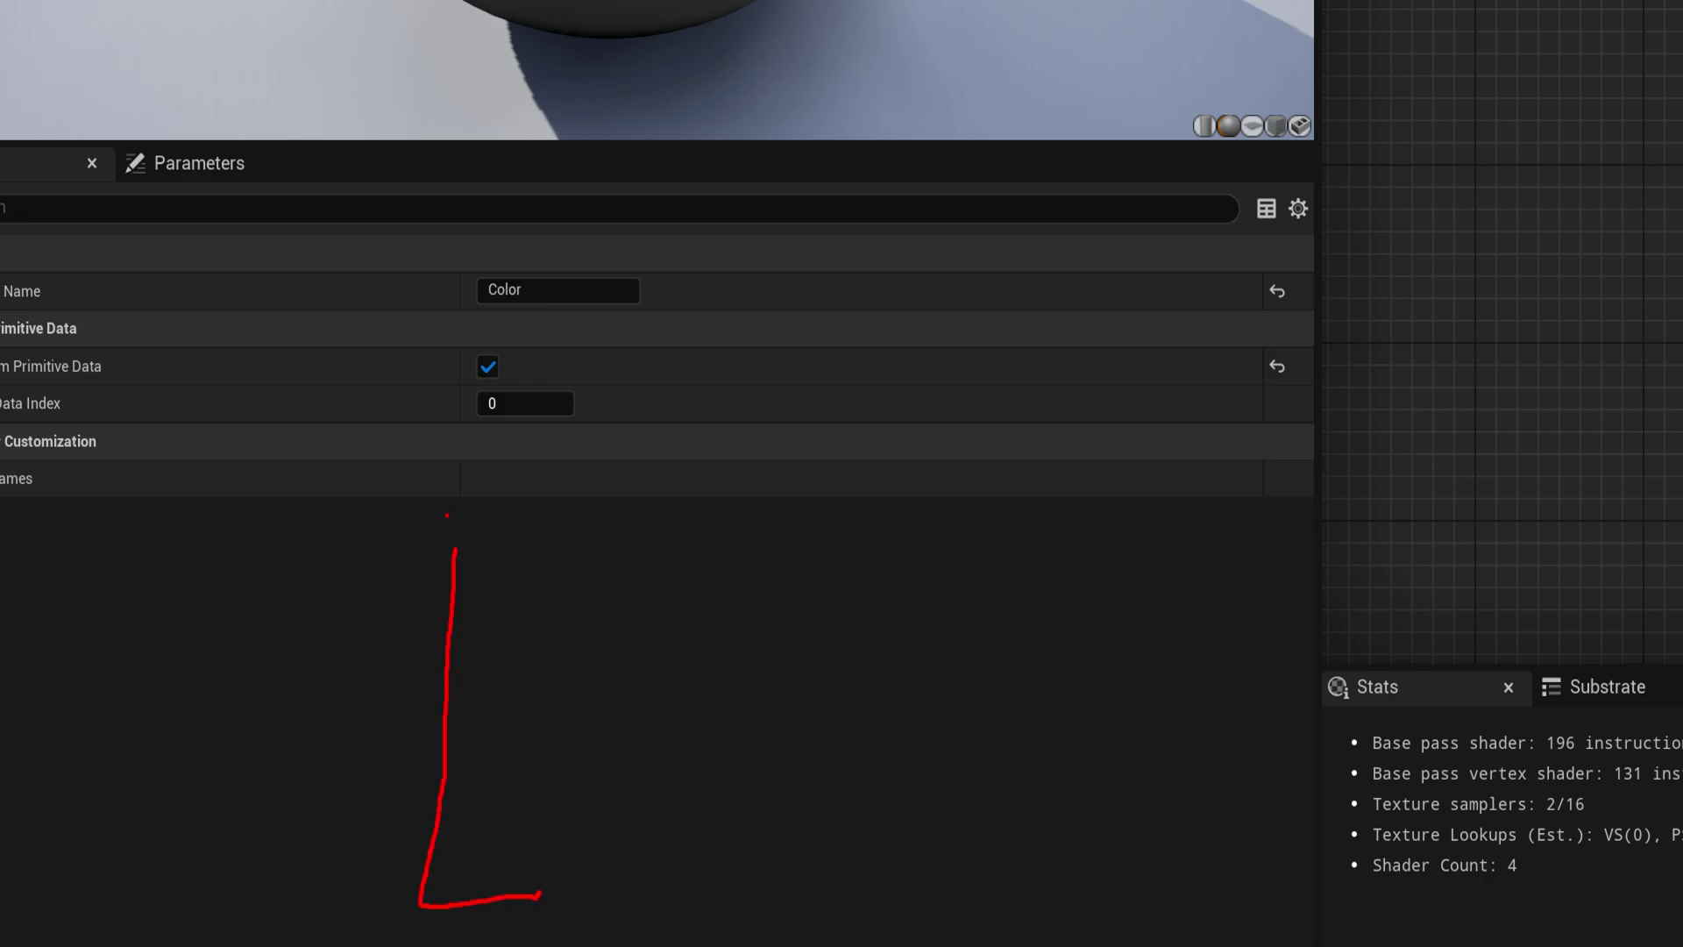
left_click_drag(455, 545, 591, 548)
mouse_move(585, 406)
left_mouse_down()
mouse_move(634, 404)
mouse_move(582, 417)
mouse_move(601, 428)
left_mouse_up()
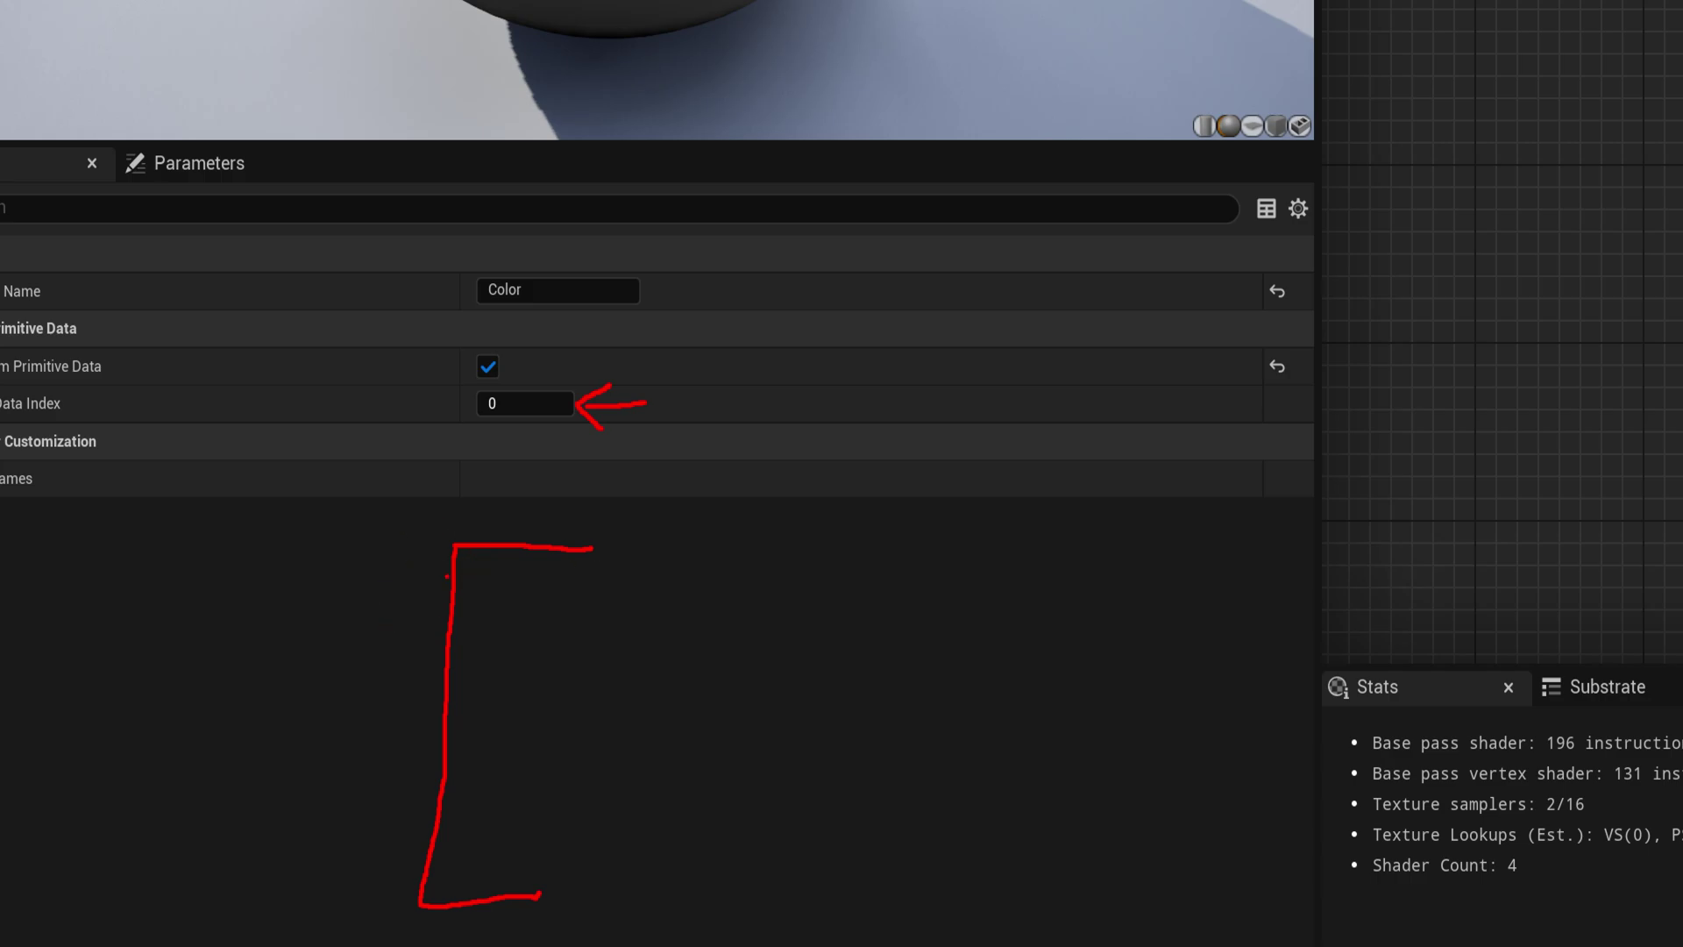
mouse_move(439, 565)
left_mouse_down()
mouse_move(430, 590)
mouse_move(442, 545)
left_mouse_up()
mouse_move(423, 612)
left_mouse_down()
mouse_move(402, 696)
mouse_move(432, 706)
mouse_move(404, 712)
mouse_move(668, 710)
left_mouse_up()
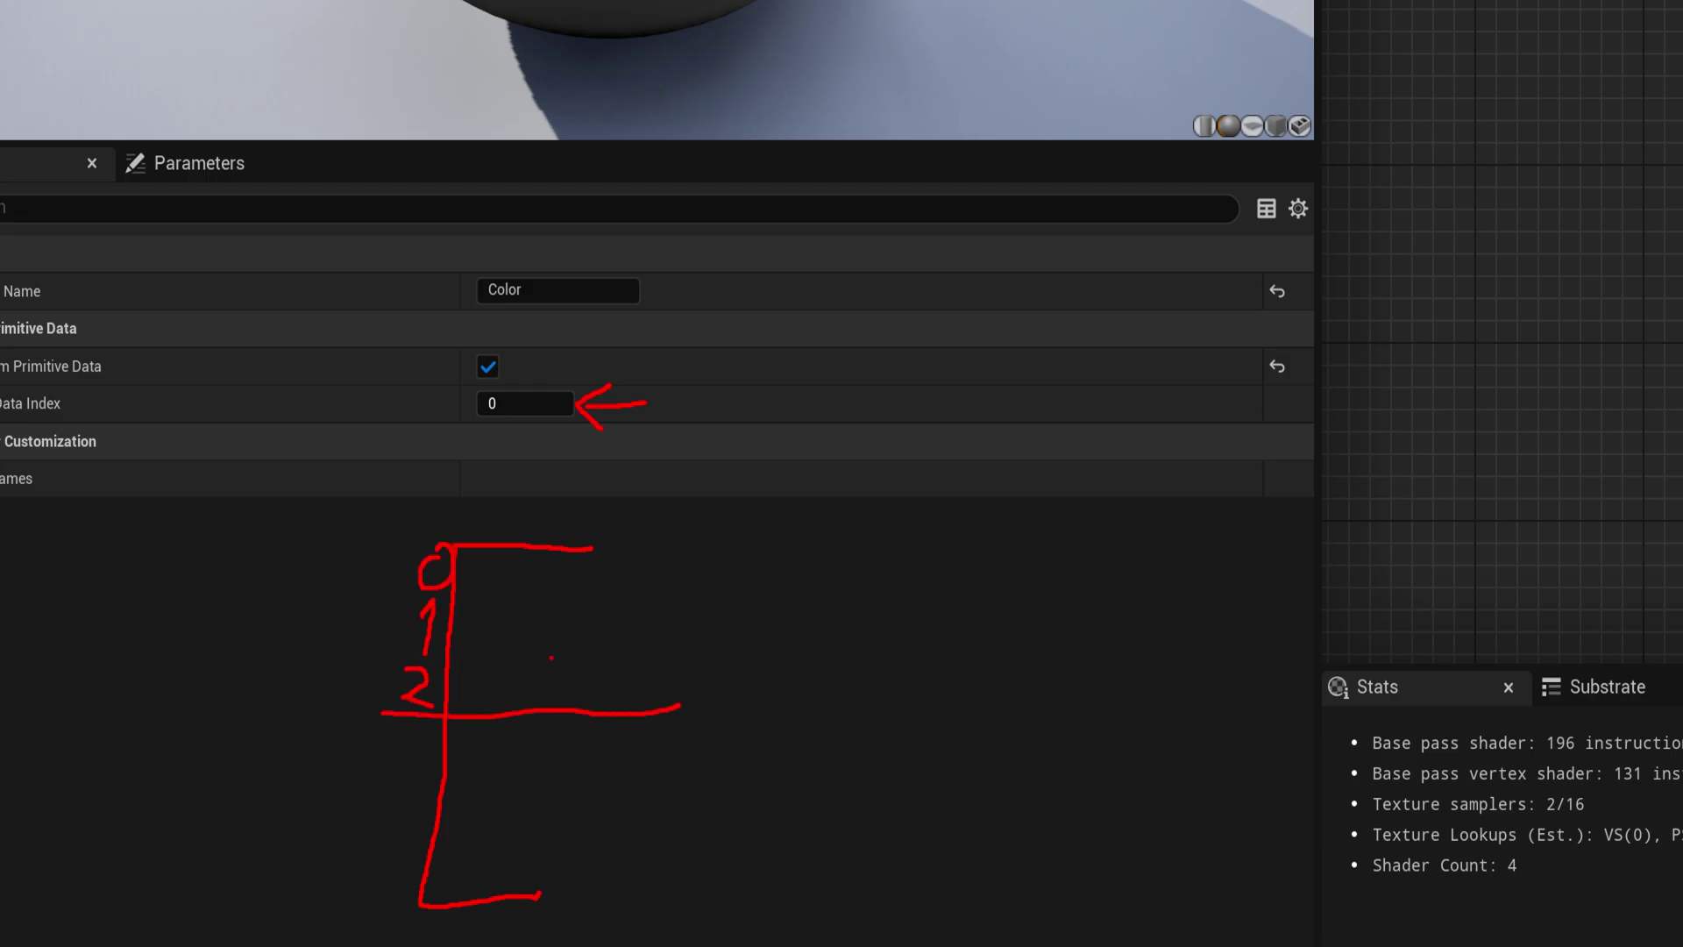
mouse_move(473, 596)
left_mouse_down()
mouse_move(472, 549)
mouse_move(499, 603)
mouse_move(456, 701)
mouse_move(472, 648)
mouse_move(489, 693)
mouse_move(458, 705)
left_mouse_up()
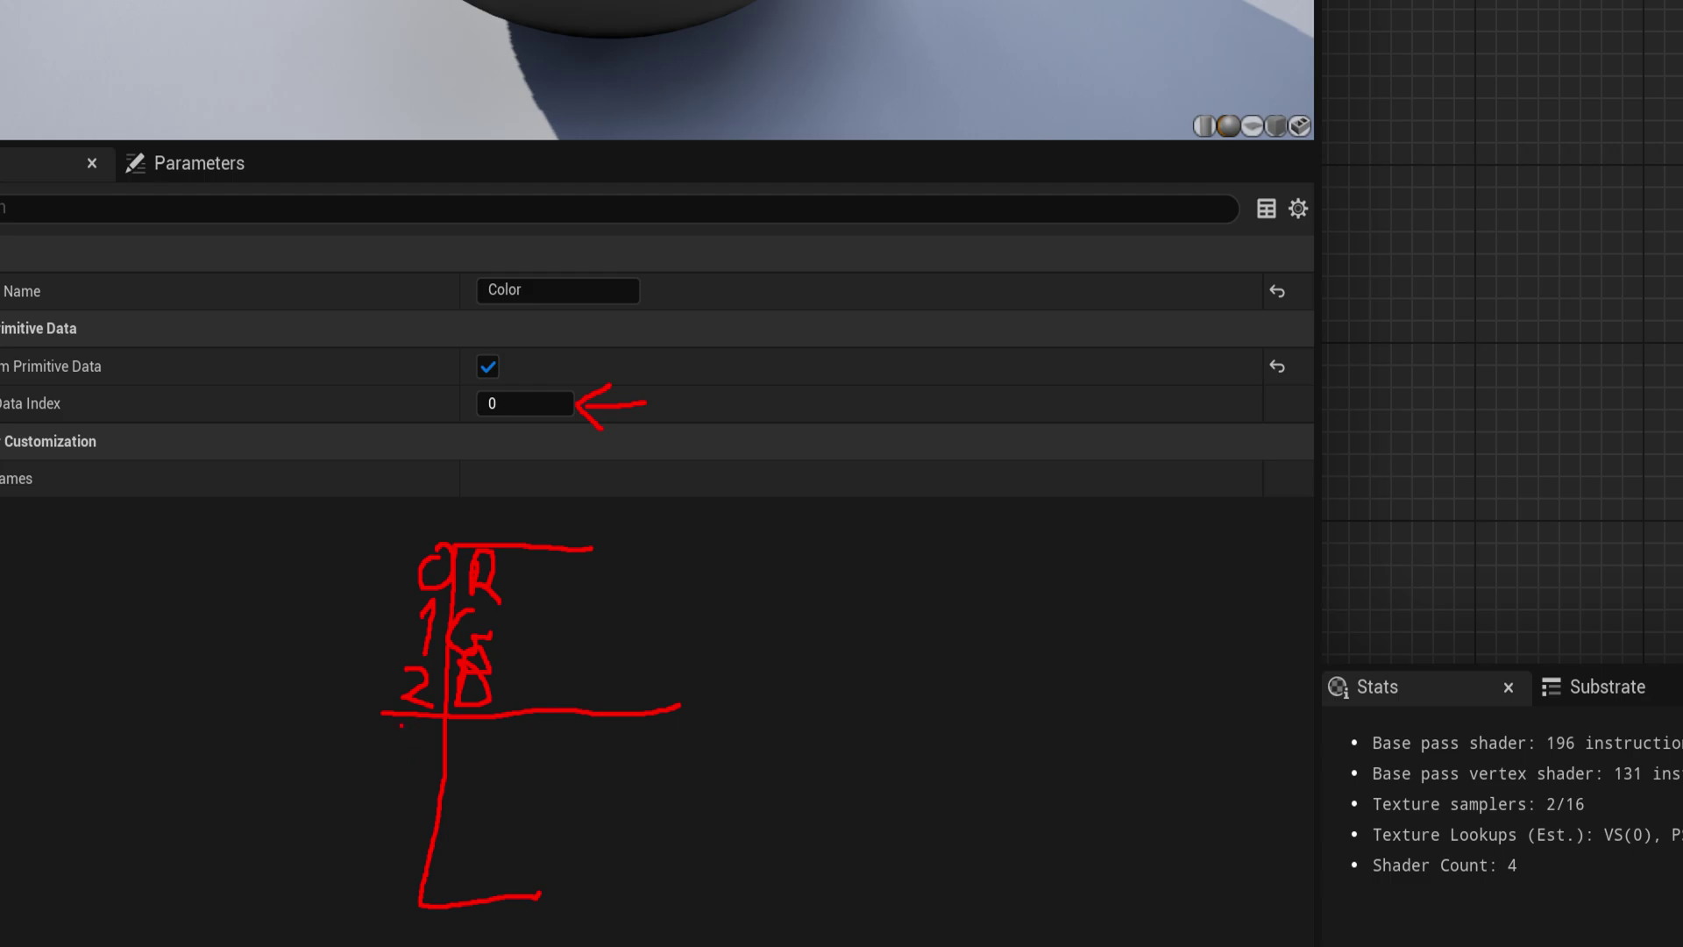
mouse_move(402, 726)
left_mouse_down()
mouse_move(420, 766)
mouse_move(382, 766)
mouse_move(487, 803)
mouse_move(720, 798)
left_mouse_up()
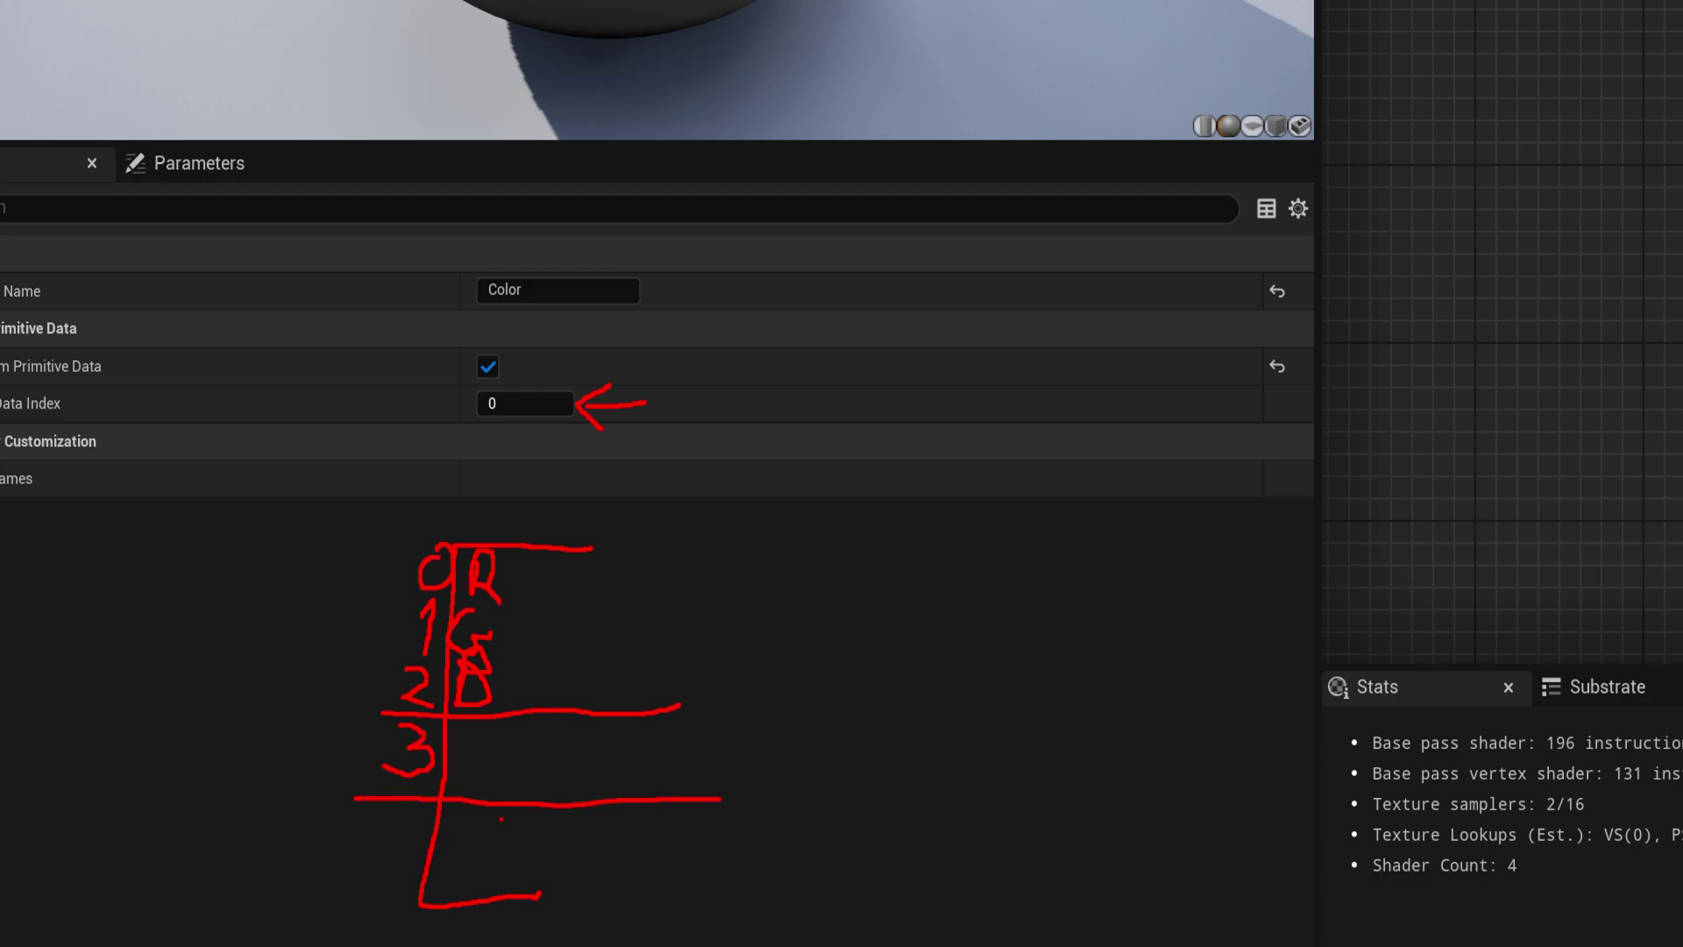
mouse_move(469, 779)
left_mouse_down()
mouse_move(521, 755)
mouse_move(536, 791)
left_mouse_up()
mouse_move(387, 826)
left_mouse_down()
mouse_move(411, 857)
mouse_move(416, 834)
mouse_move(408, 896)
left_mouse_up()
mouse_move(489, 818)
left_mouse_down()
mouse_move(474, 871)
mouse_move(478, 840)
mouse_move(515, 821)
mouse_move(481, 858)
mouse_move(518, 877)
left_mouse_up()
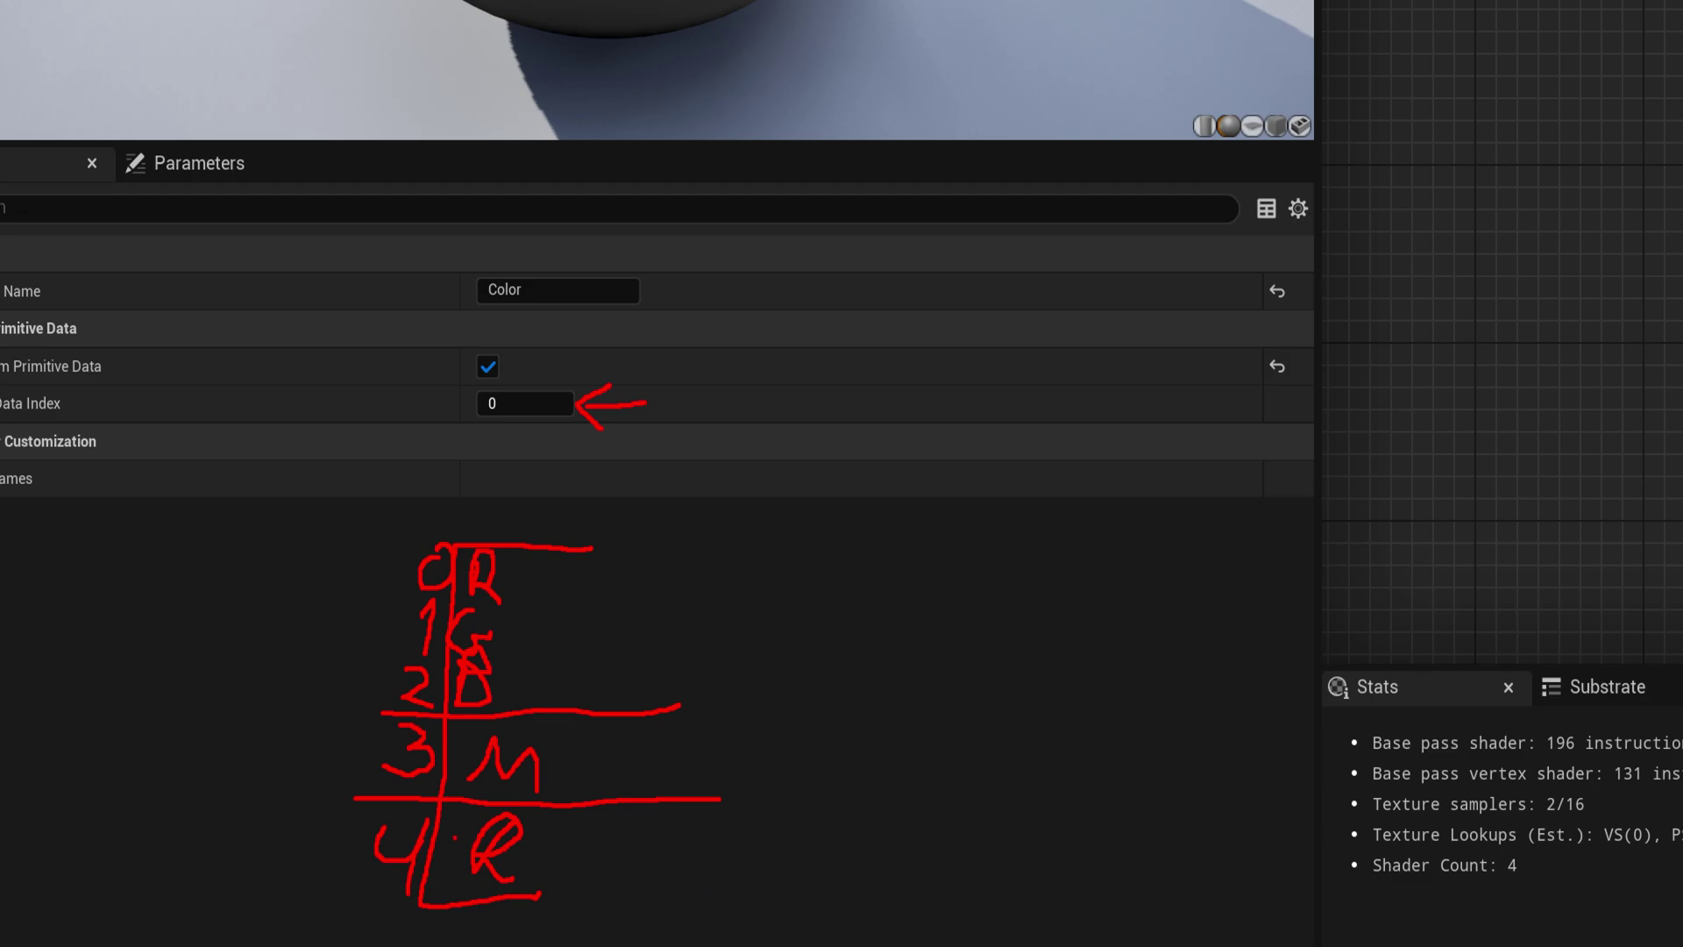
mouse_move(553, 852)
left_mouse_down()
mouse_move(604, 849)
mouse_move(549, 852)
mouse_move(562, 884)
left_mouse_up()
mouse_move(570, 773)
left_mouse_down()
mouse_move(614, 772)
mouse_move(561, 773)
mouse_move(576, 786)
left_mouse_up()
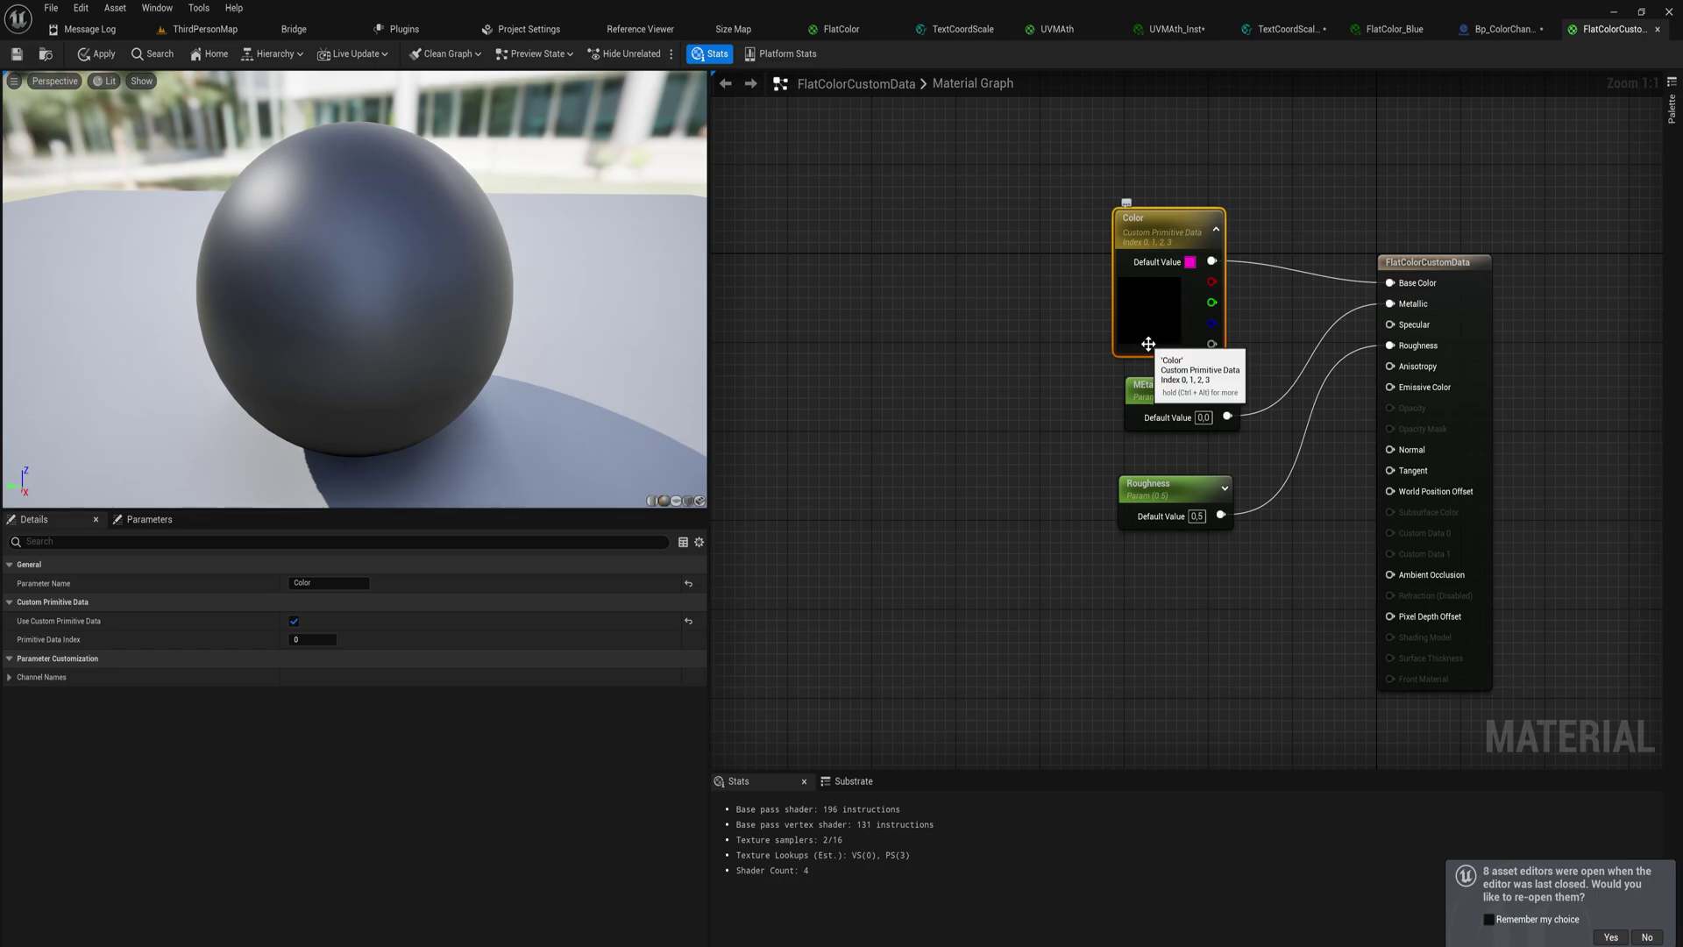
Step: Enable Use Custom Primitive Data for the MEtal and Roughness parameters
left_click(1178, 390)
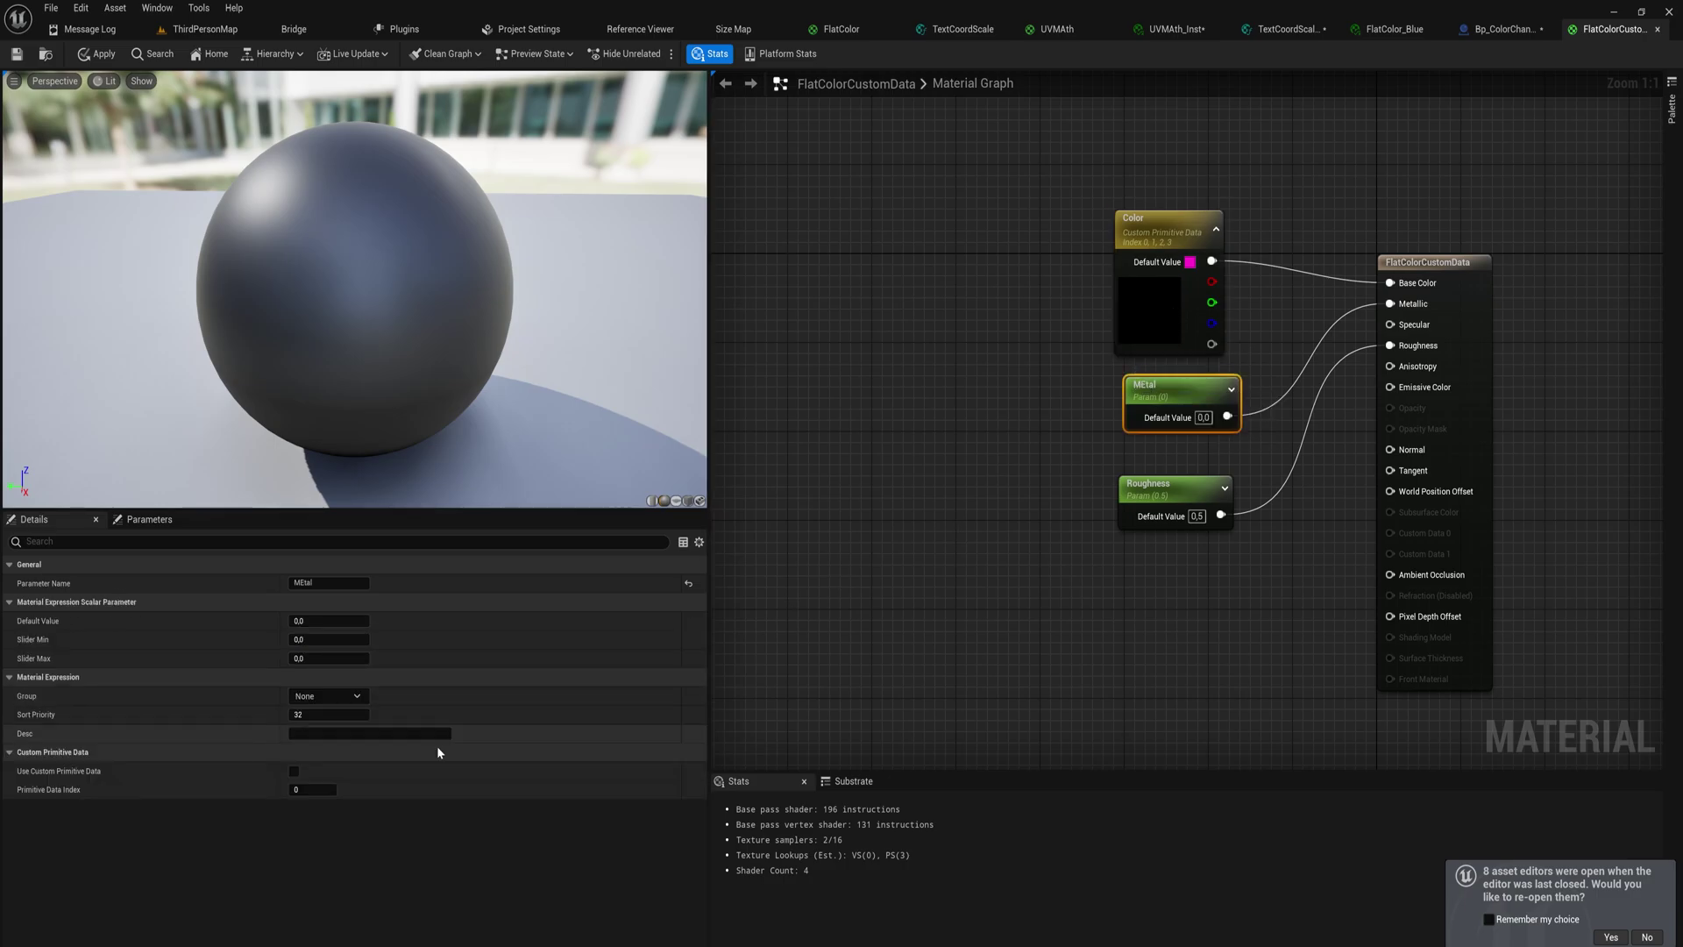
left_click(294, 770)
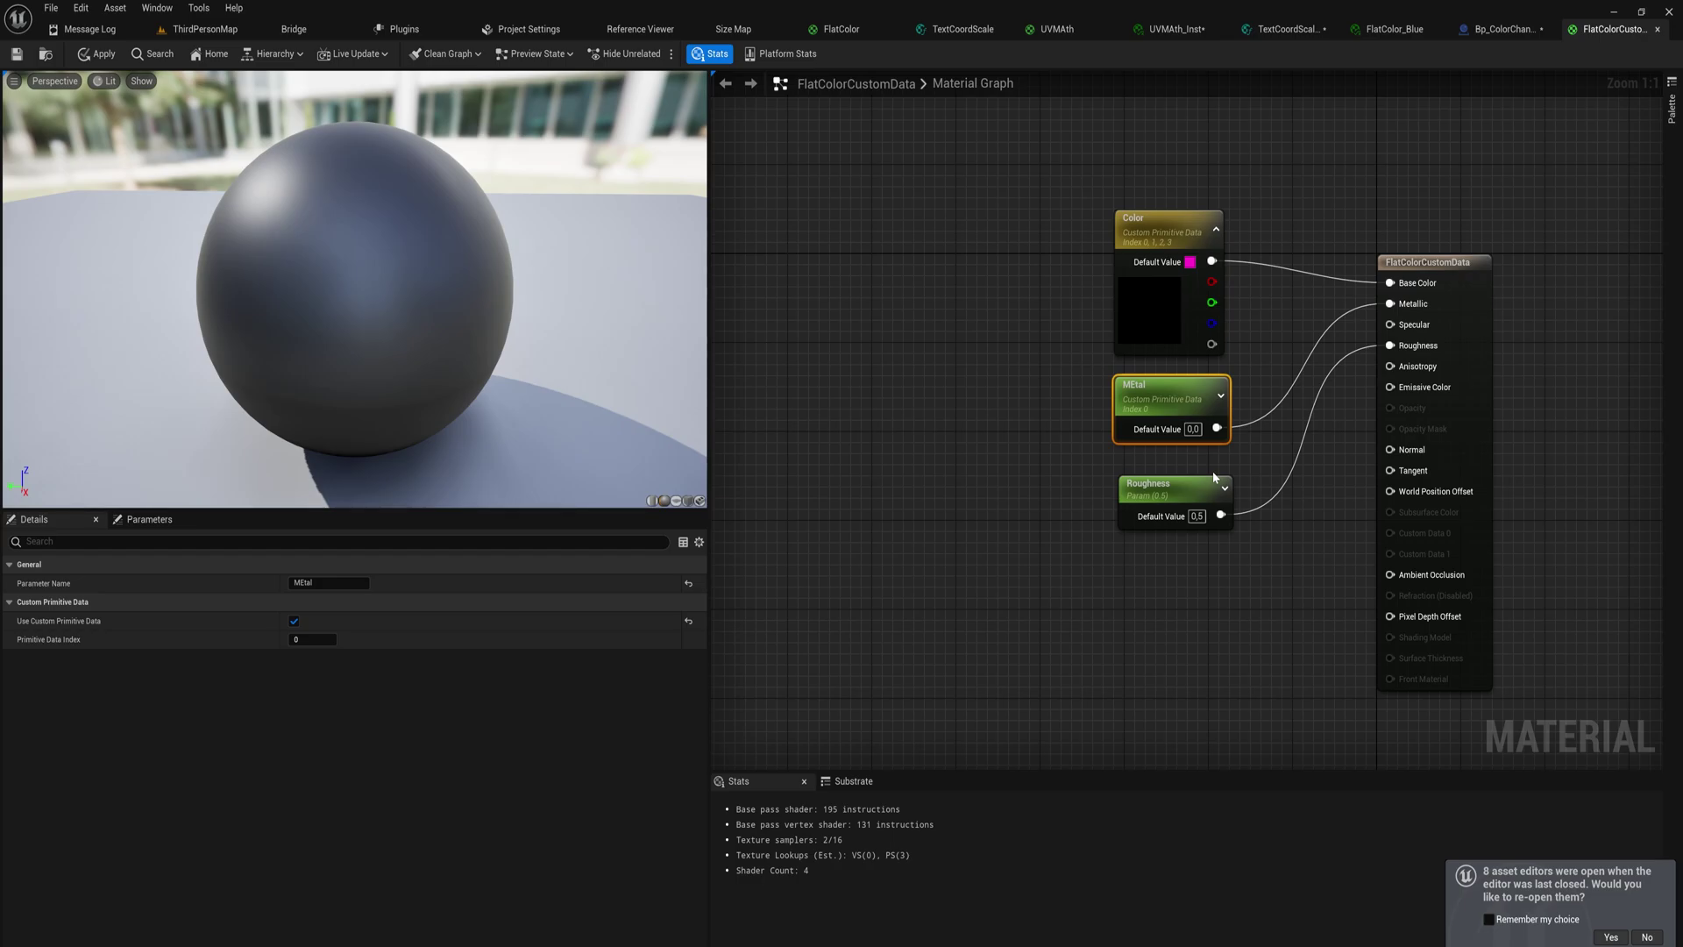
left_click(1139, 482)
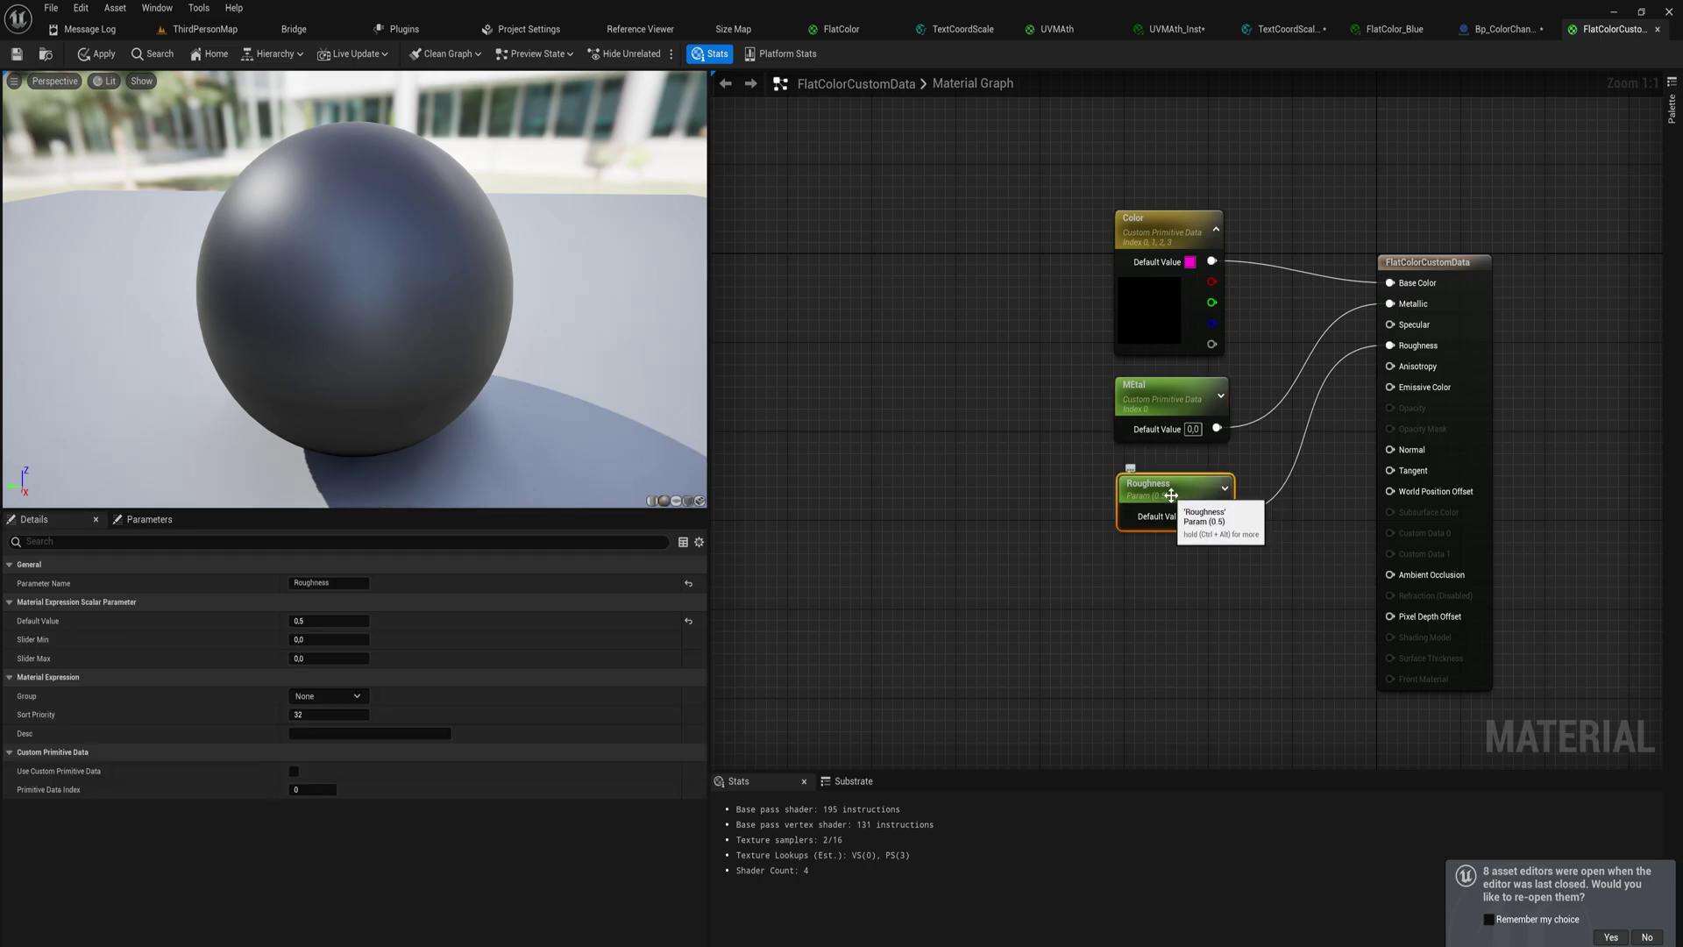
left_click(293, 770)
Step: Set the primitive data index of both the MEtal and Roughness parameters to 4
left_click(1183, 398)
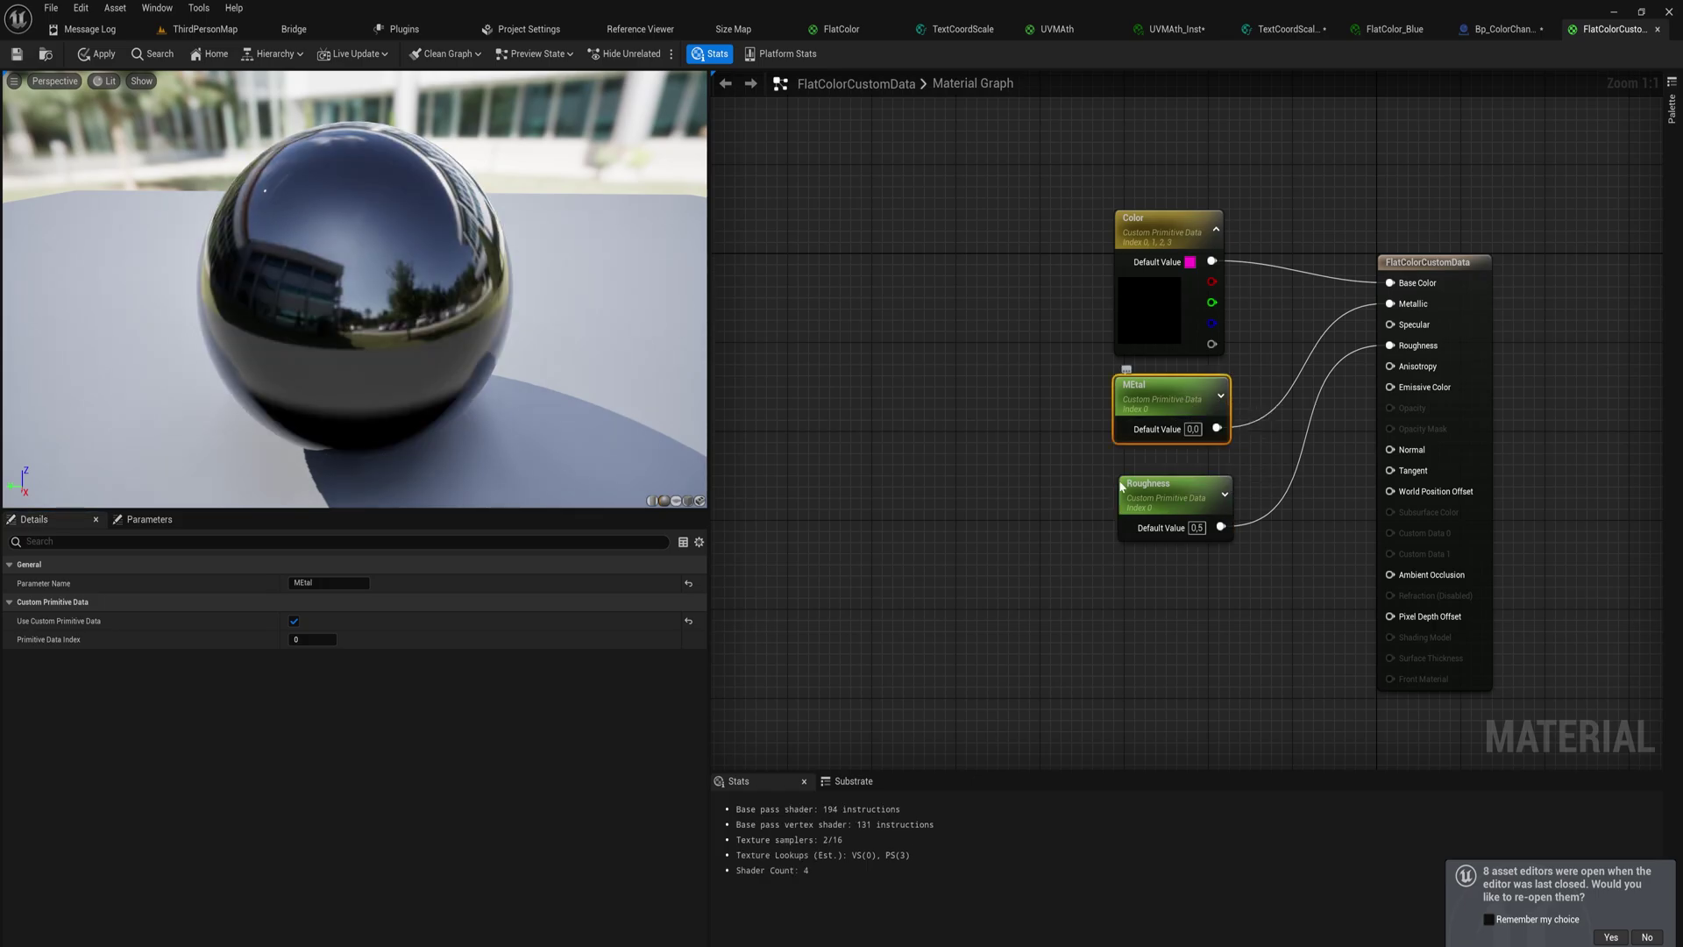
left_click(316, 639)
left_click(1179, 498)
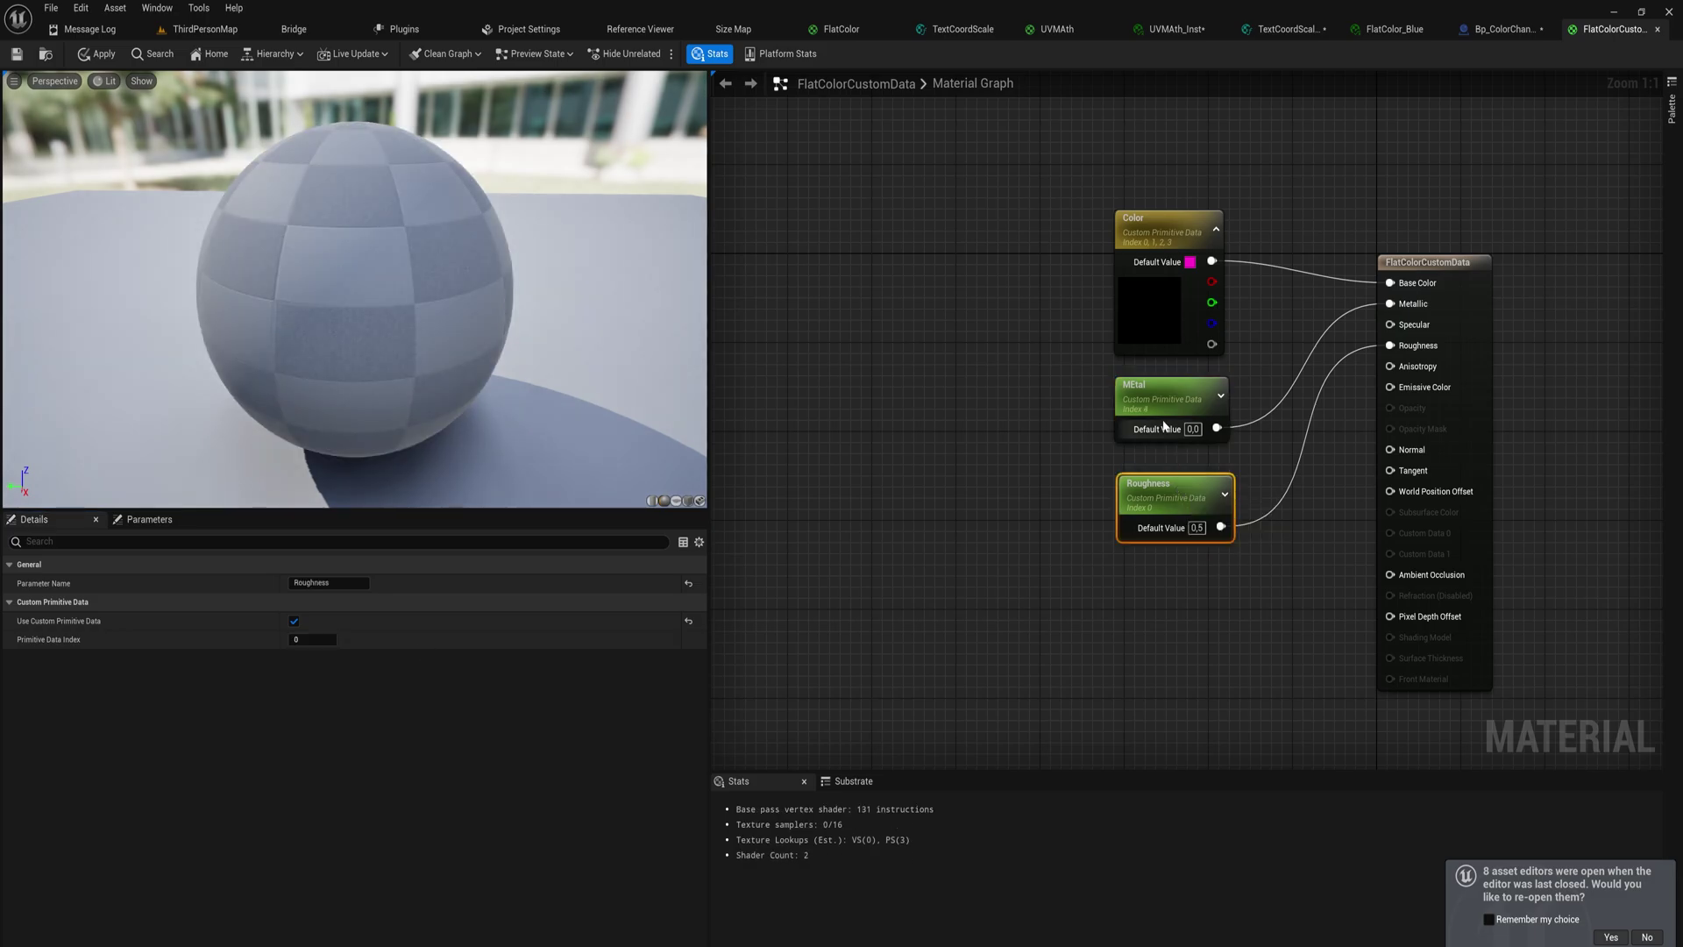
left_click(313, 639)
type("4")
key("Return")
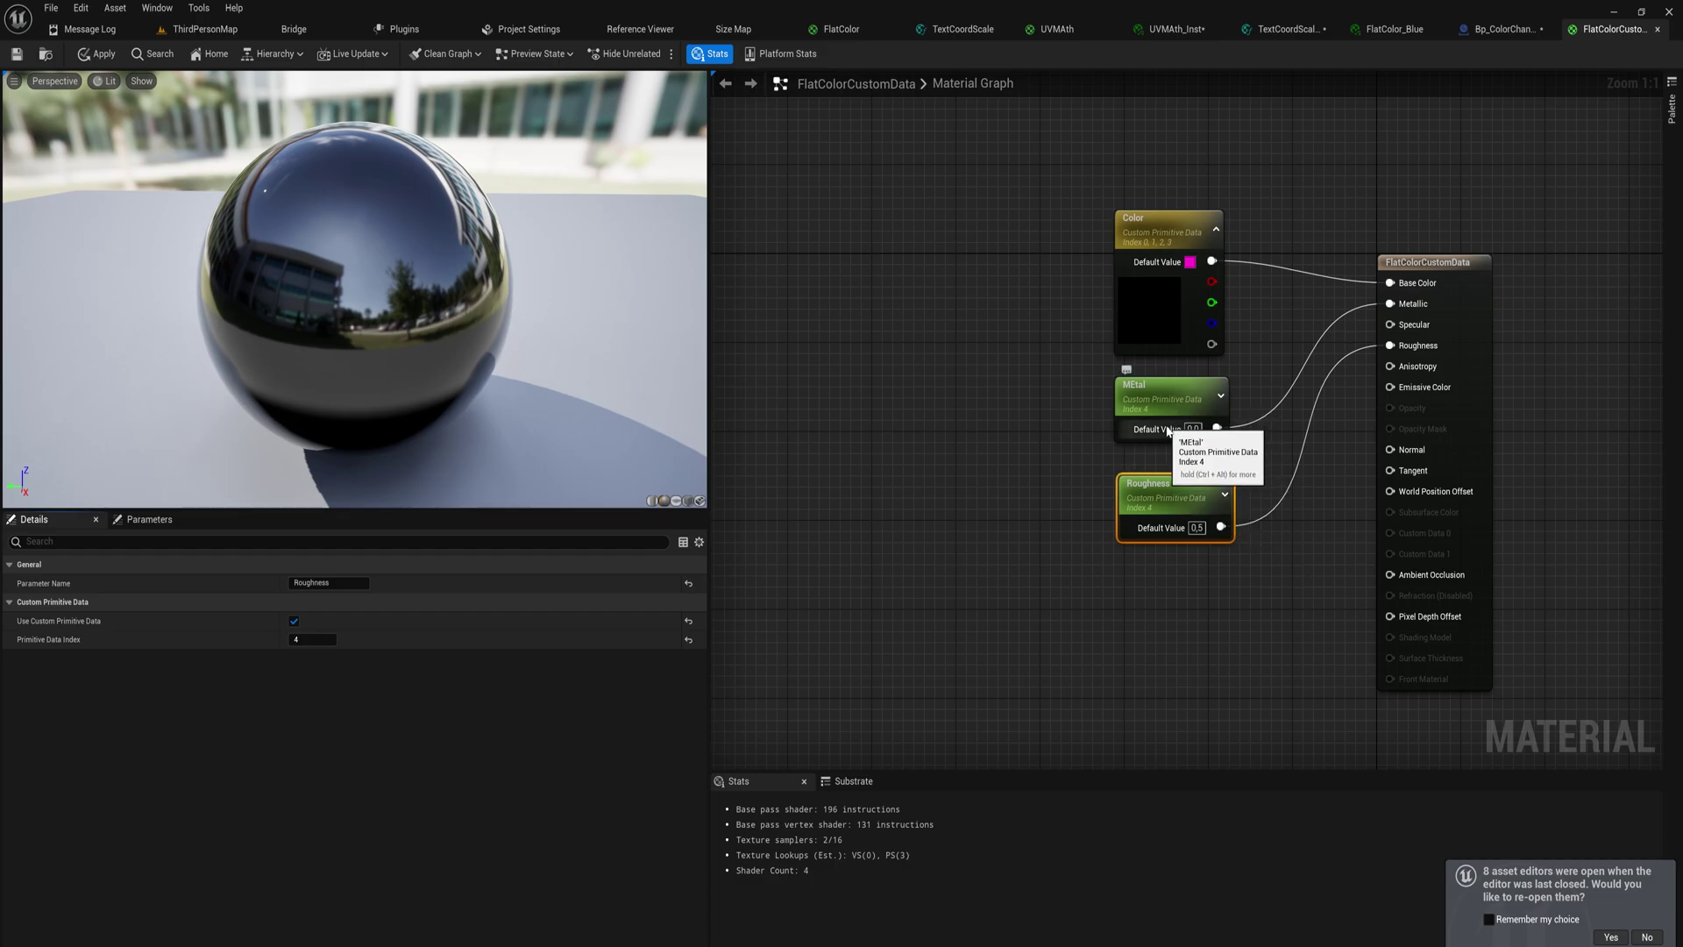
Step: Insert a 1-x node between the Roughness parameter and the material's Roughness input, apply the material, and align the node with the parameter
left_click_drag(1179, 400, 1070, 400)
left_click_drag(1145, 484, 1043, 485)
left_click_drag(1120, 529, 1168, 540)
type("1-")
key("Return")
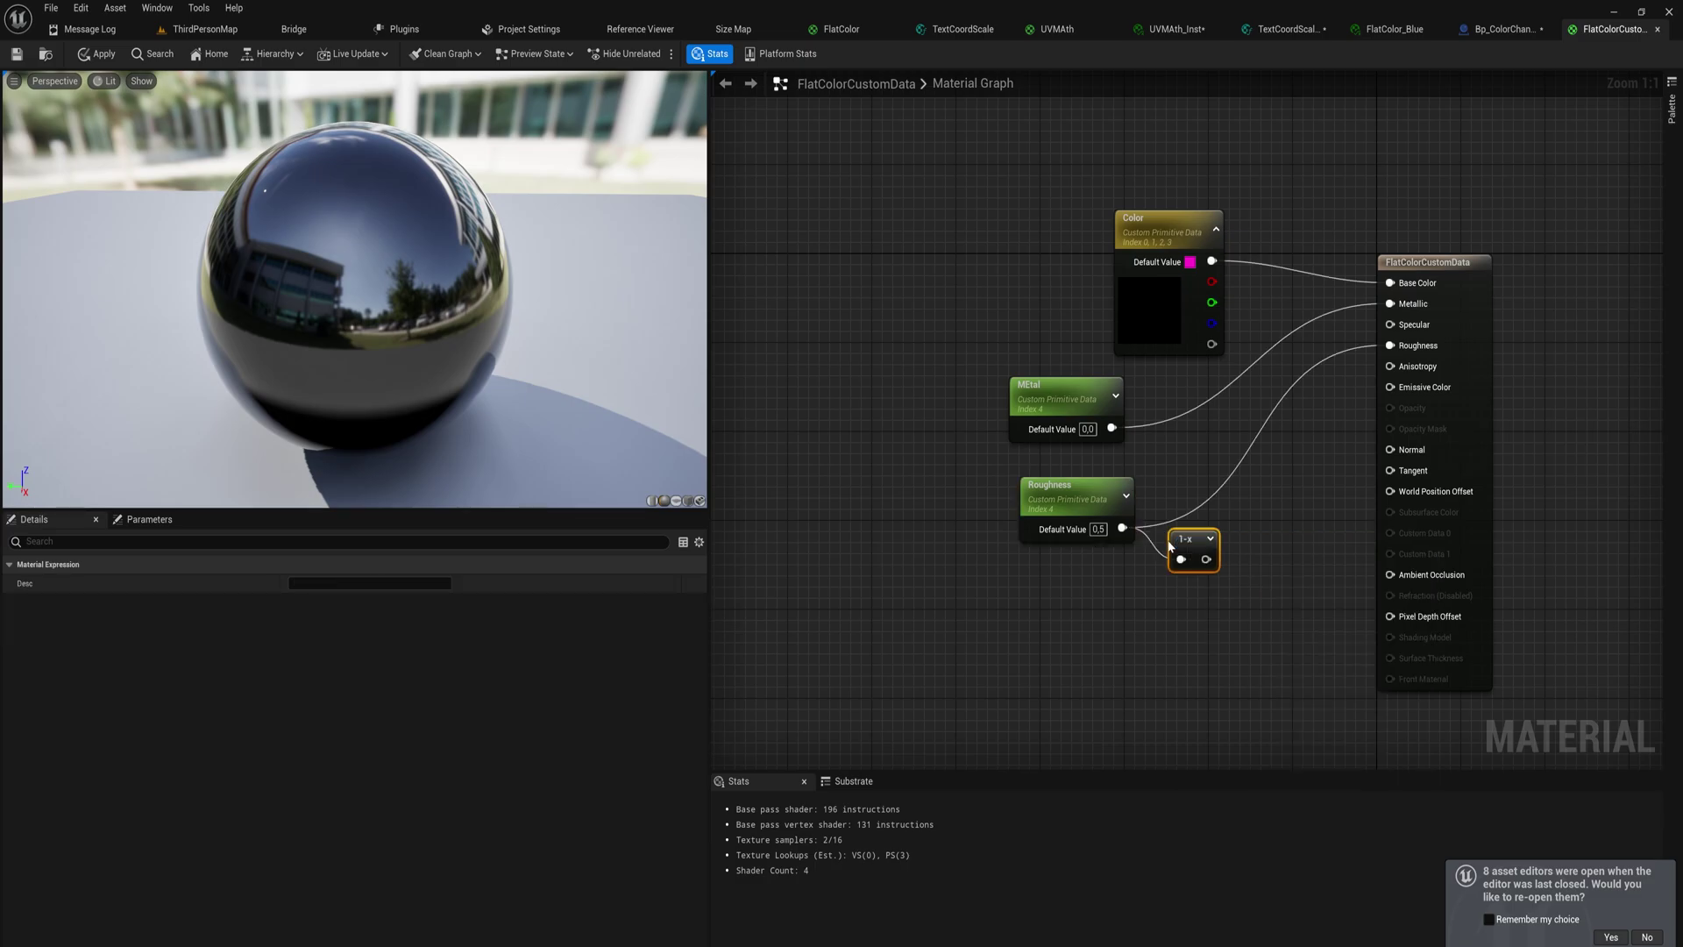
left_click_drag(1206, 559, 1390, 345)
left_click(97, 53)
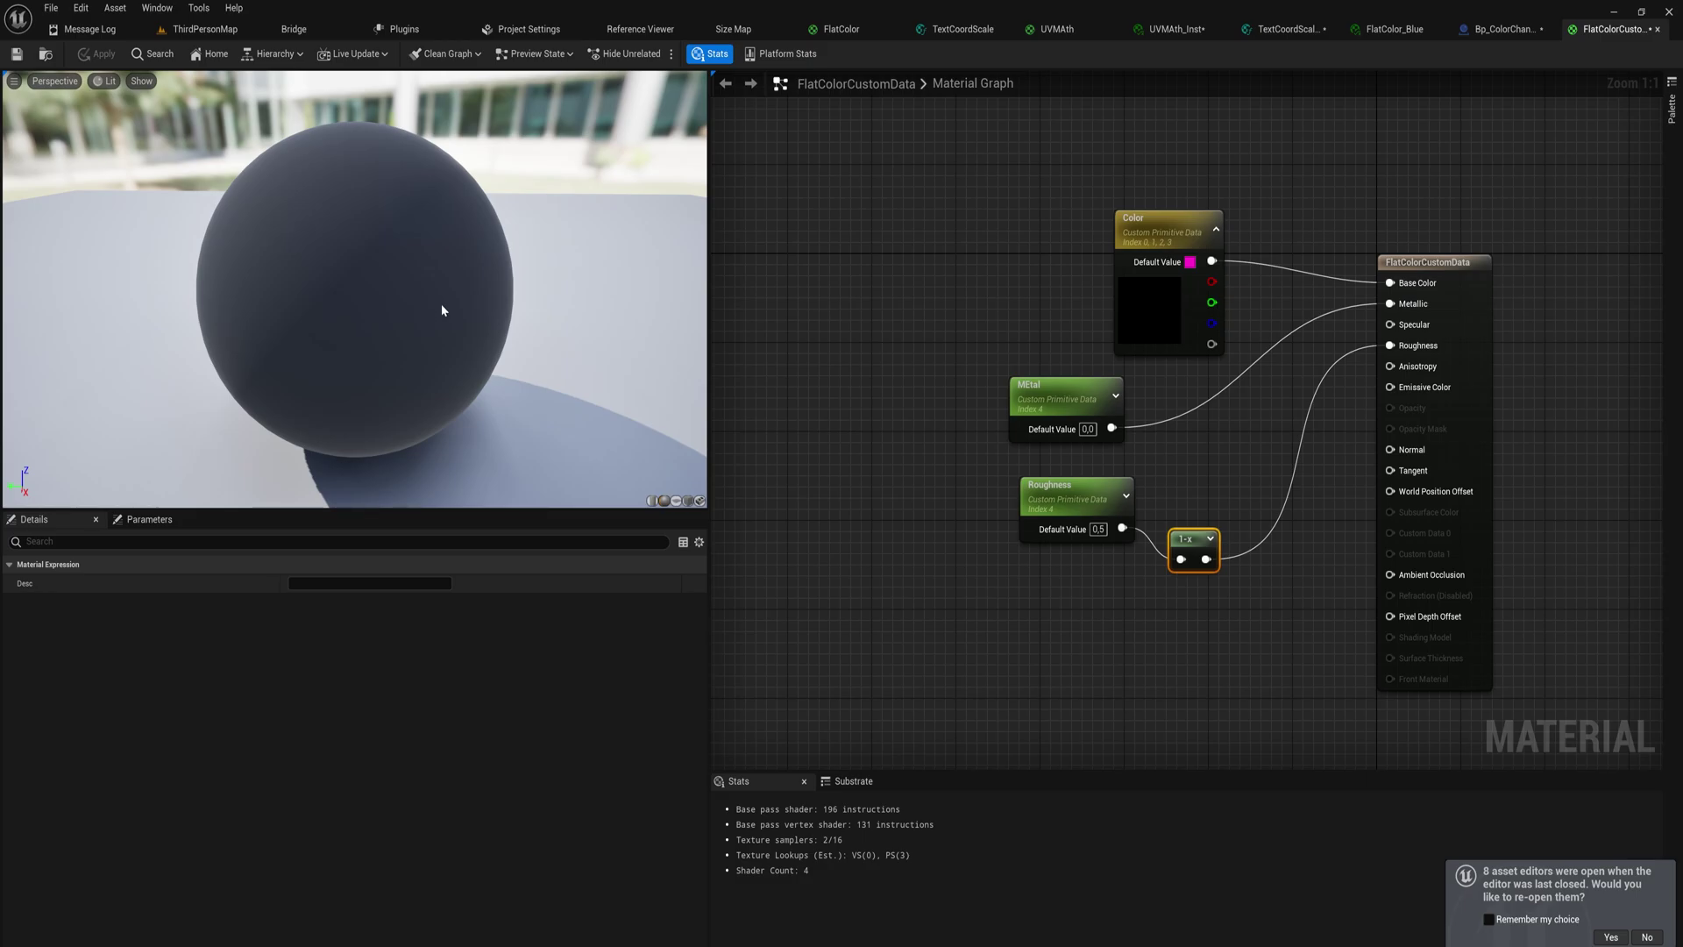
left_click_drag(1187, 539, 1195, 508)
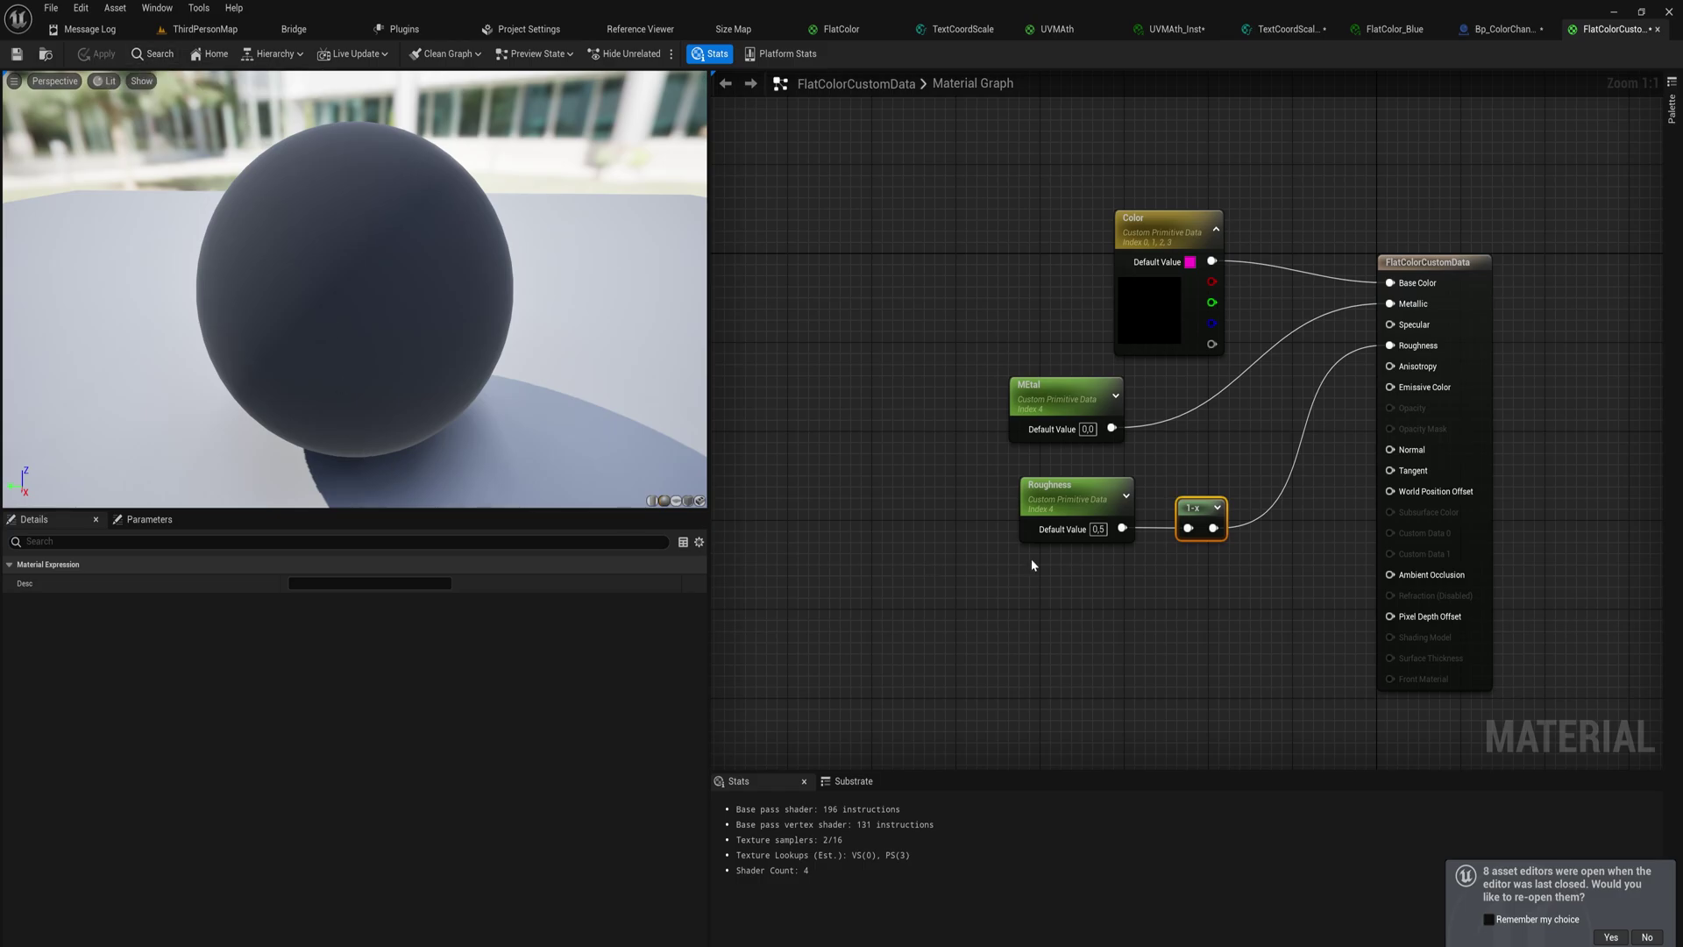
left_click(1063, 509)
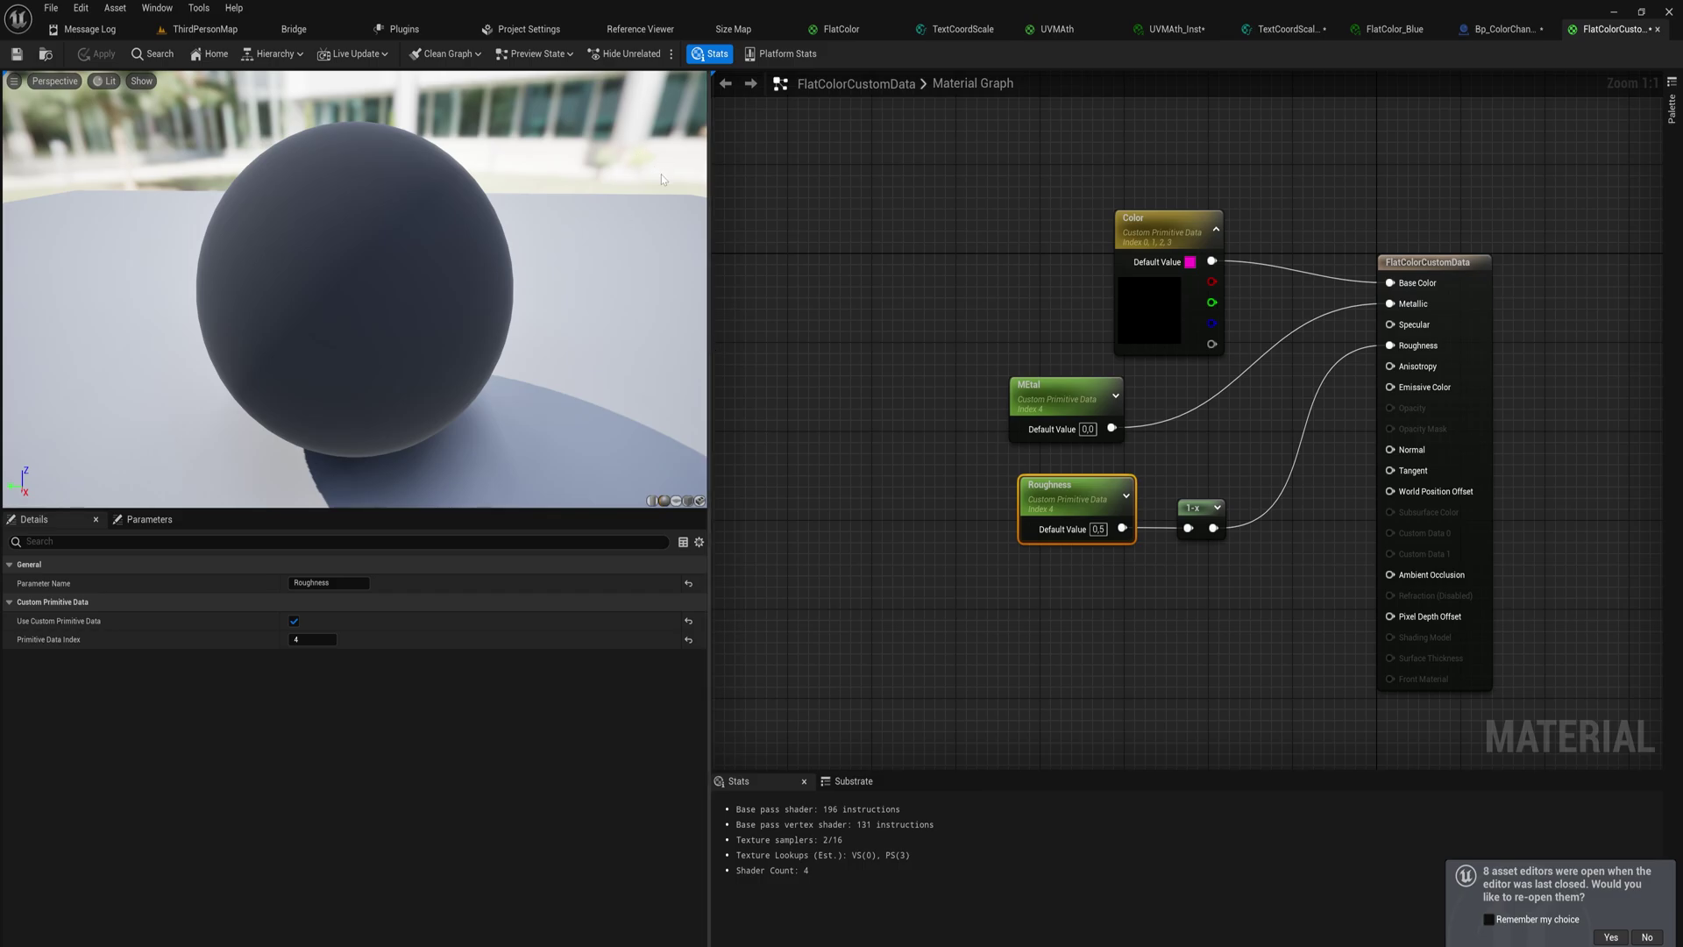
Step: Try adjusting the brightness of the Color parameter's default colour
double_click(1157, 313)
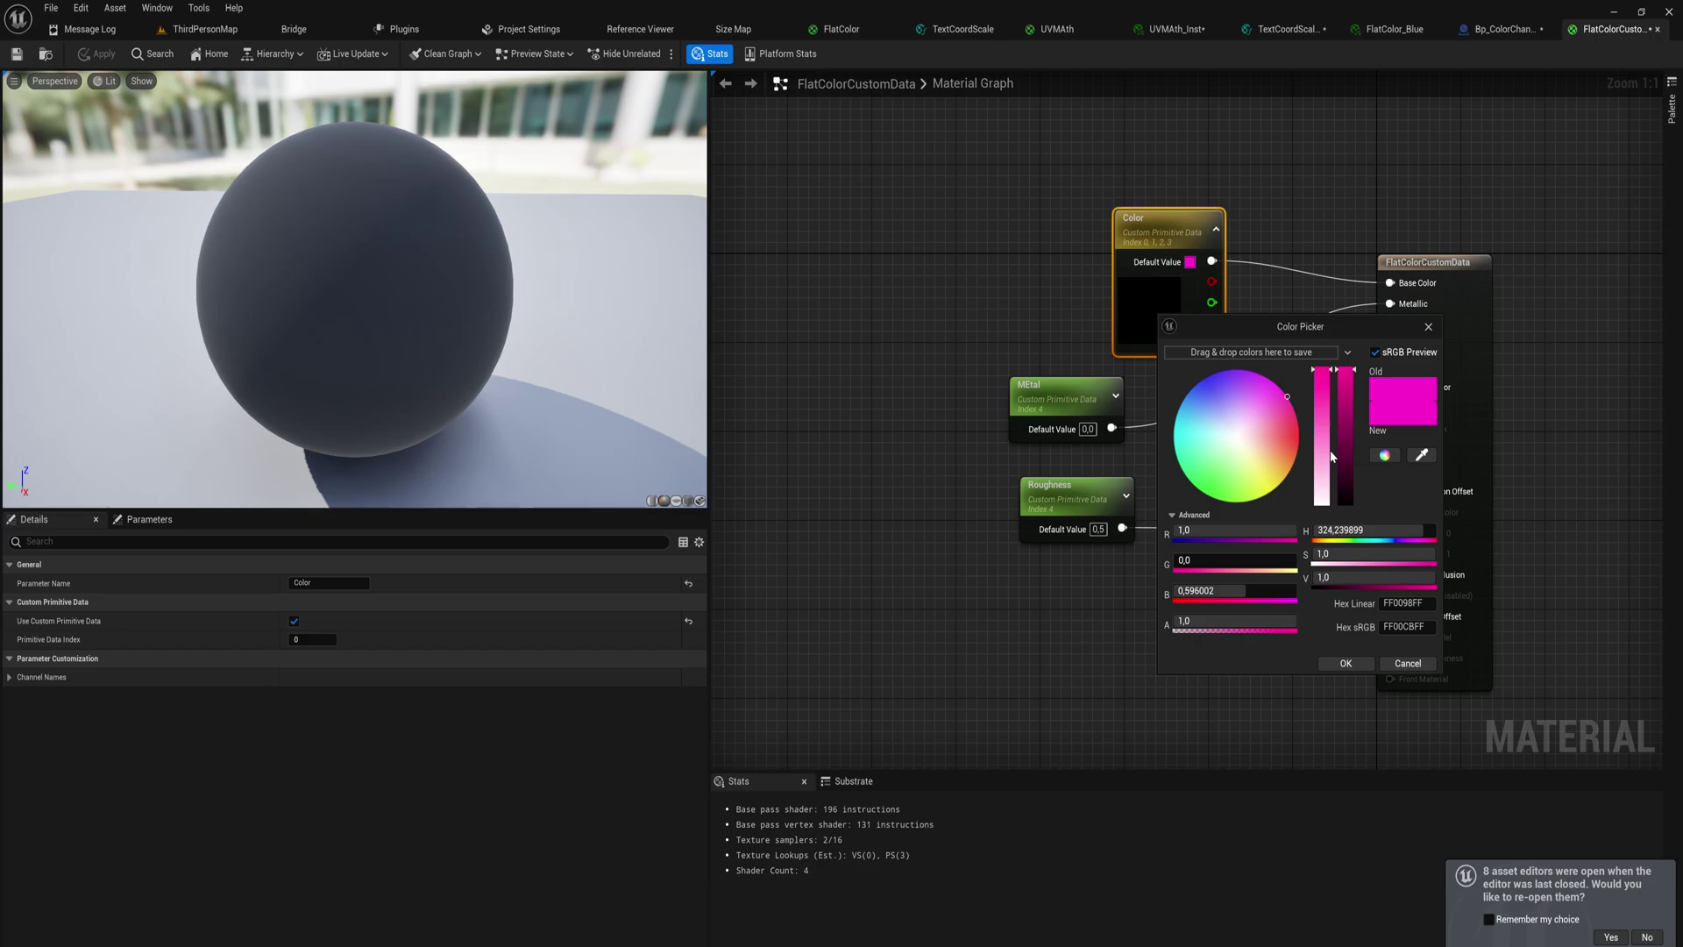
left_click_drag(1338, 480, 1341, 370)
left_click(1367, 663)
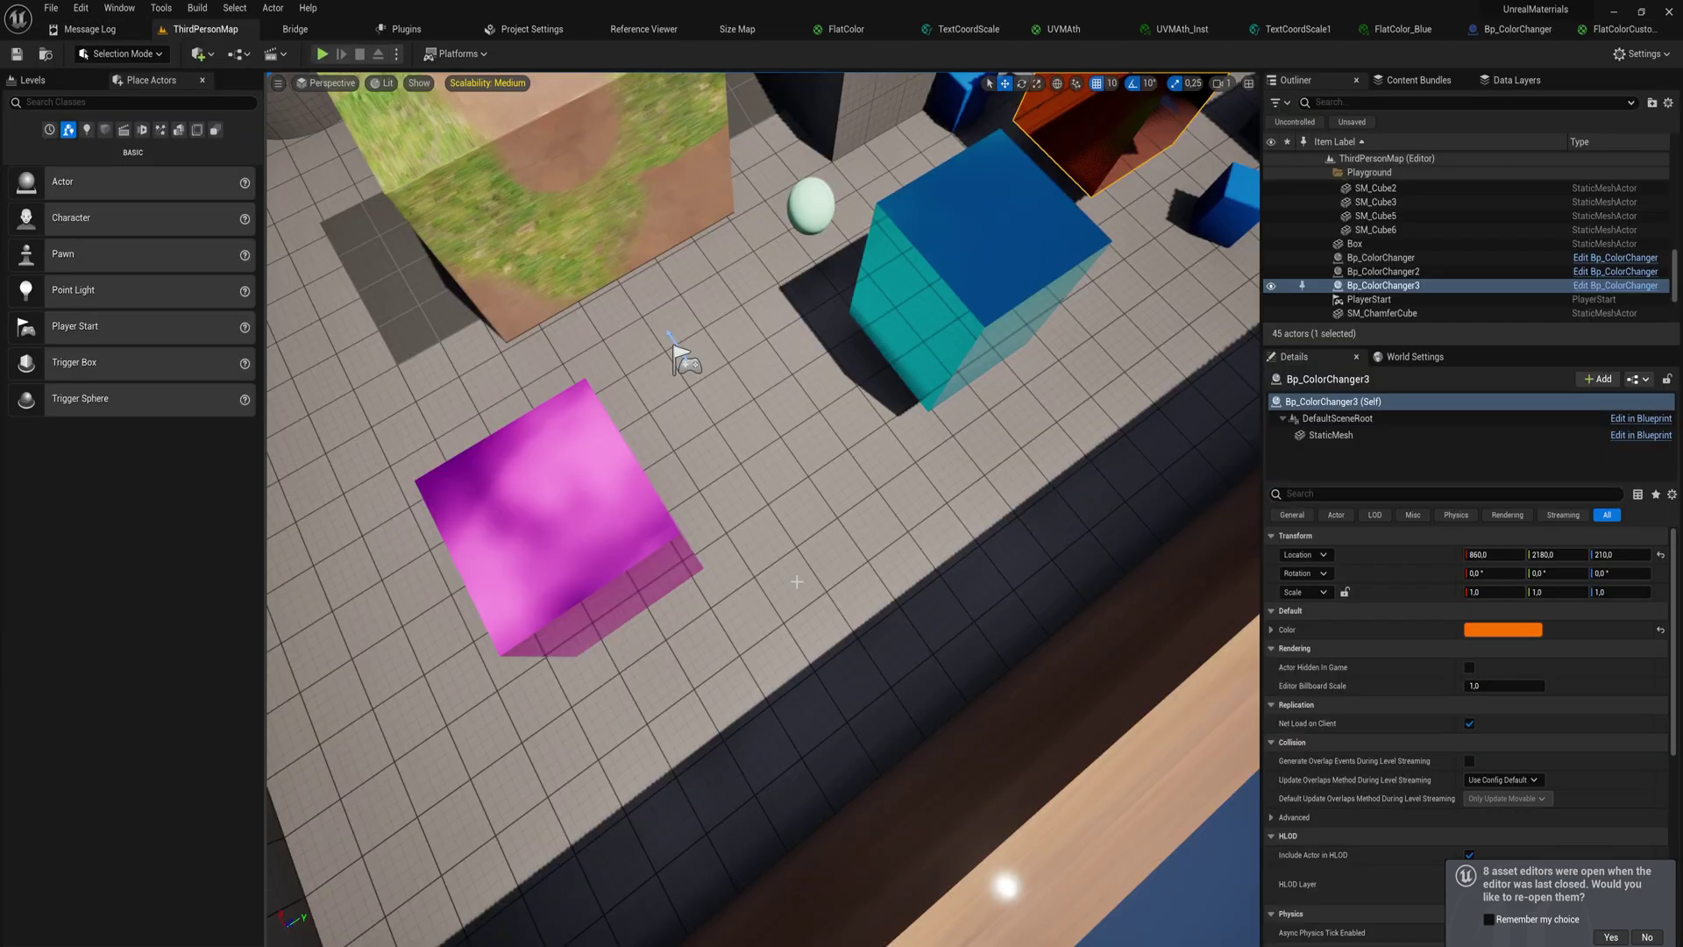
key("ctrl+space")
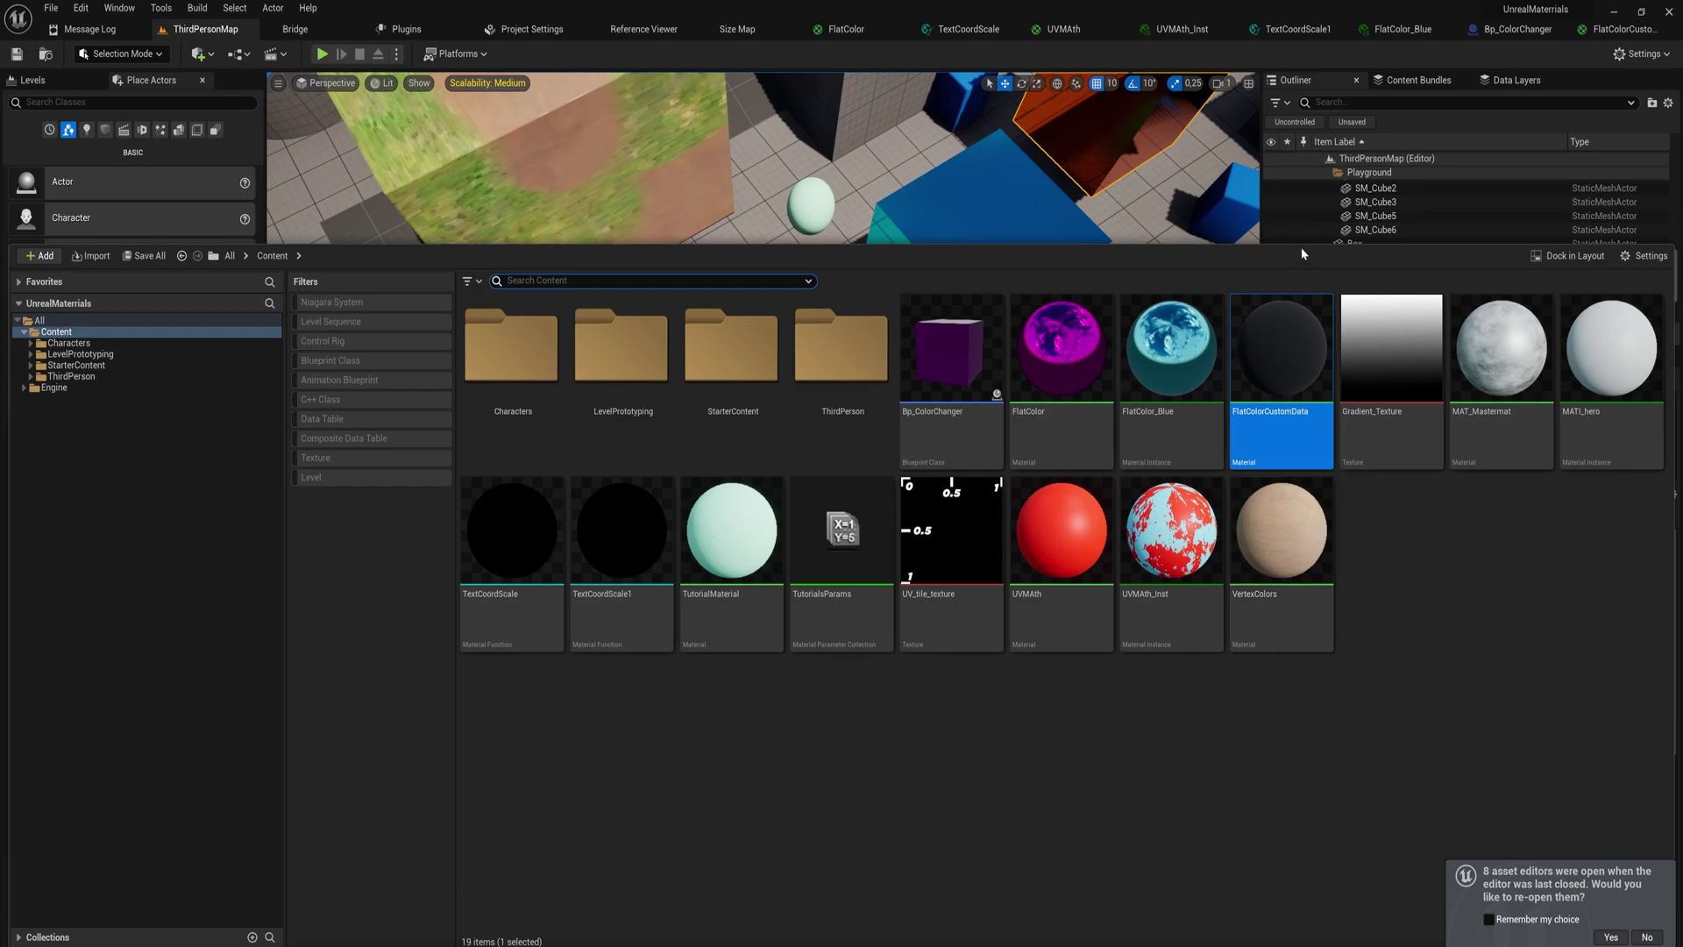
key("ctrl+space")
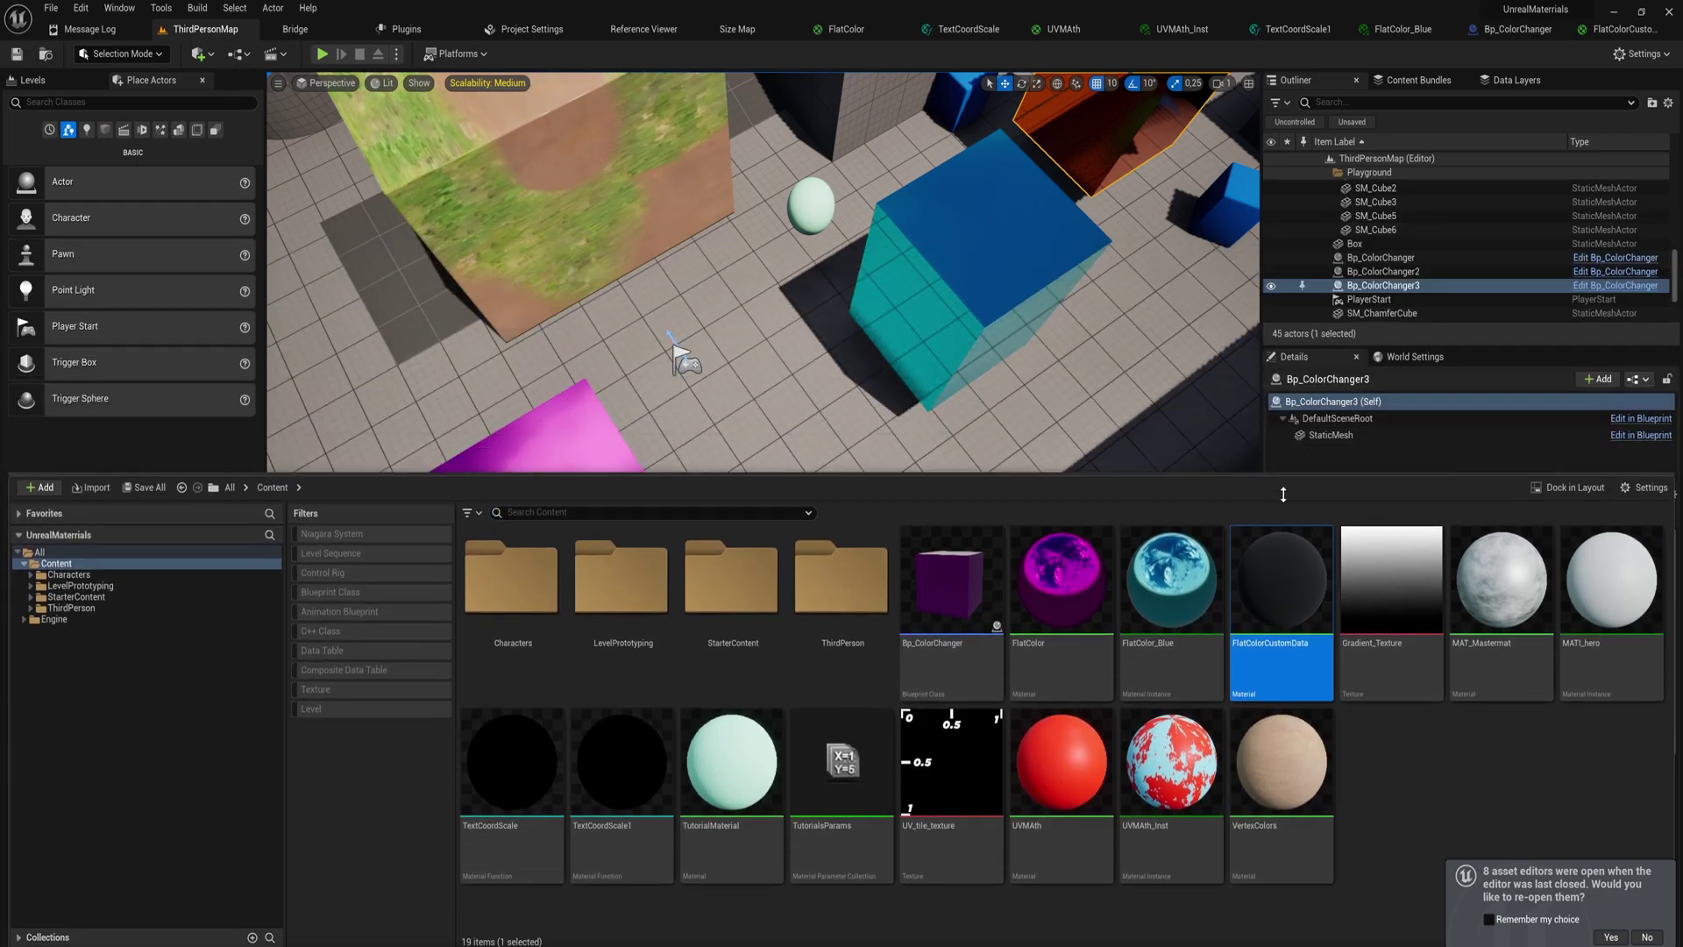
left_click_drag(1332, 649, 616, 490)
right_click_drag(616, 491, 789, 550)
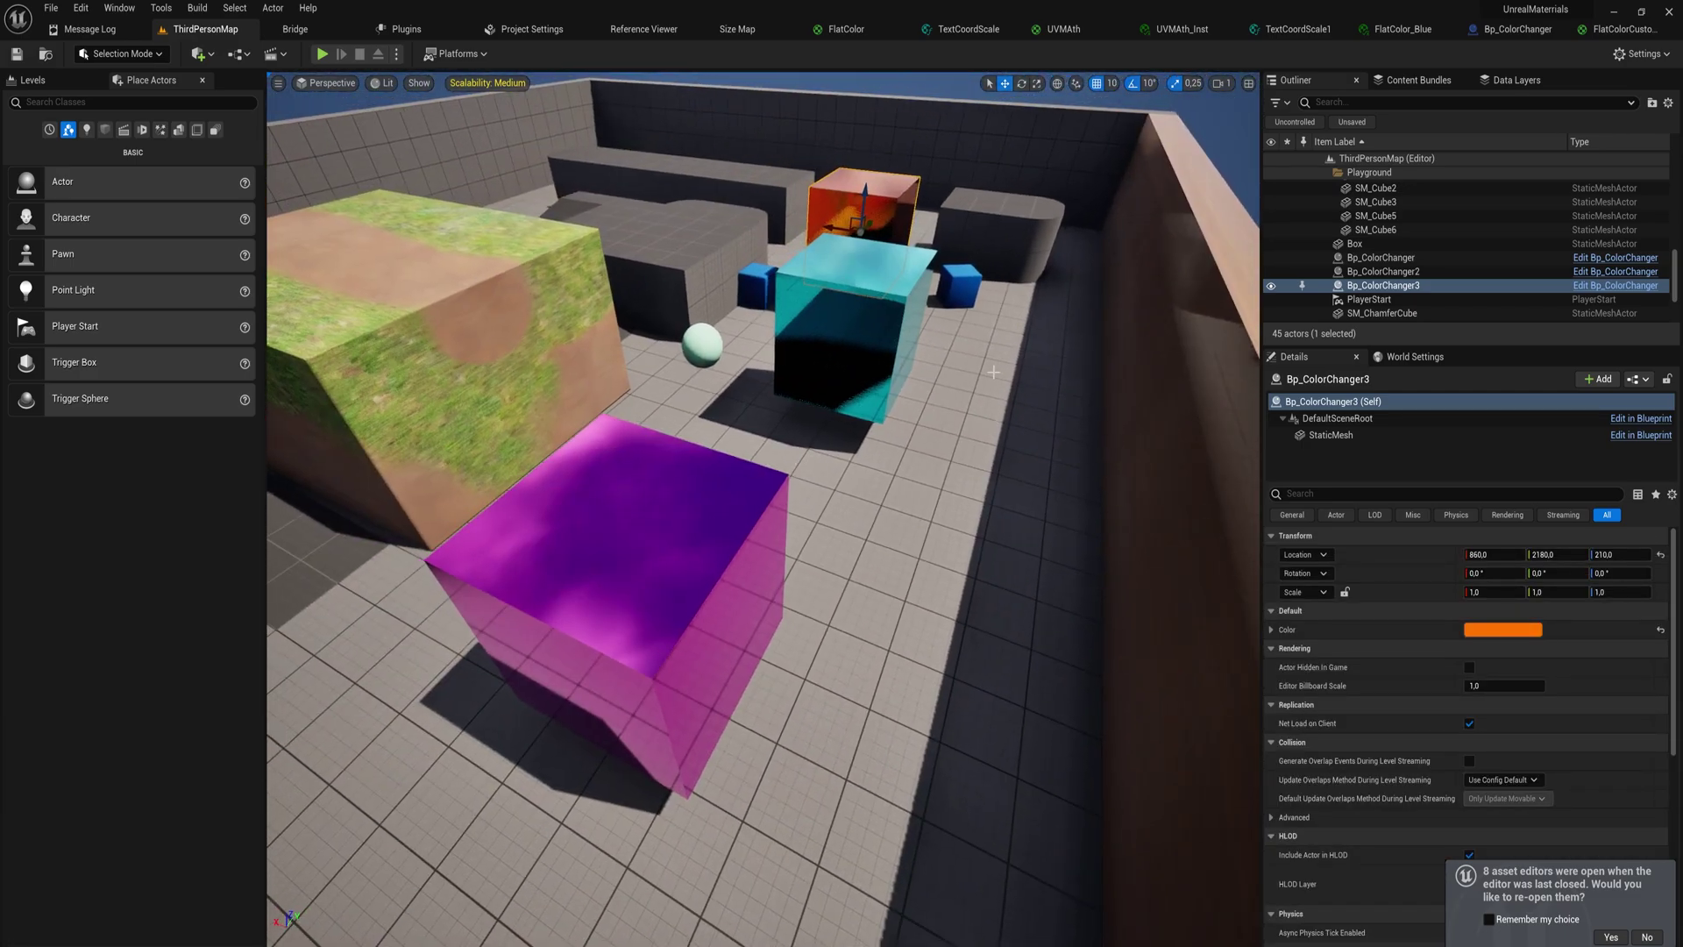
Step: Place a basic cube shape on the ThirdPersonMap floor near the turquoise cube and duplicate it twice in a row
key("ctrl+space")
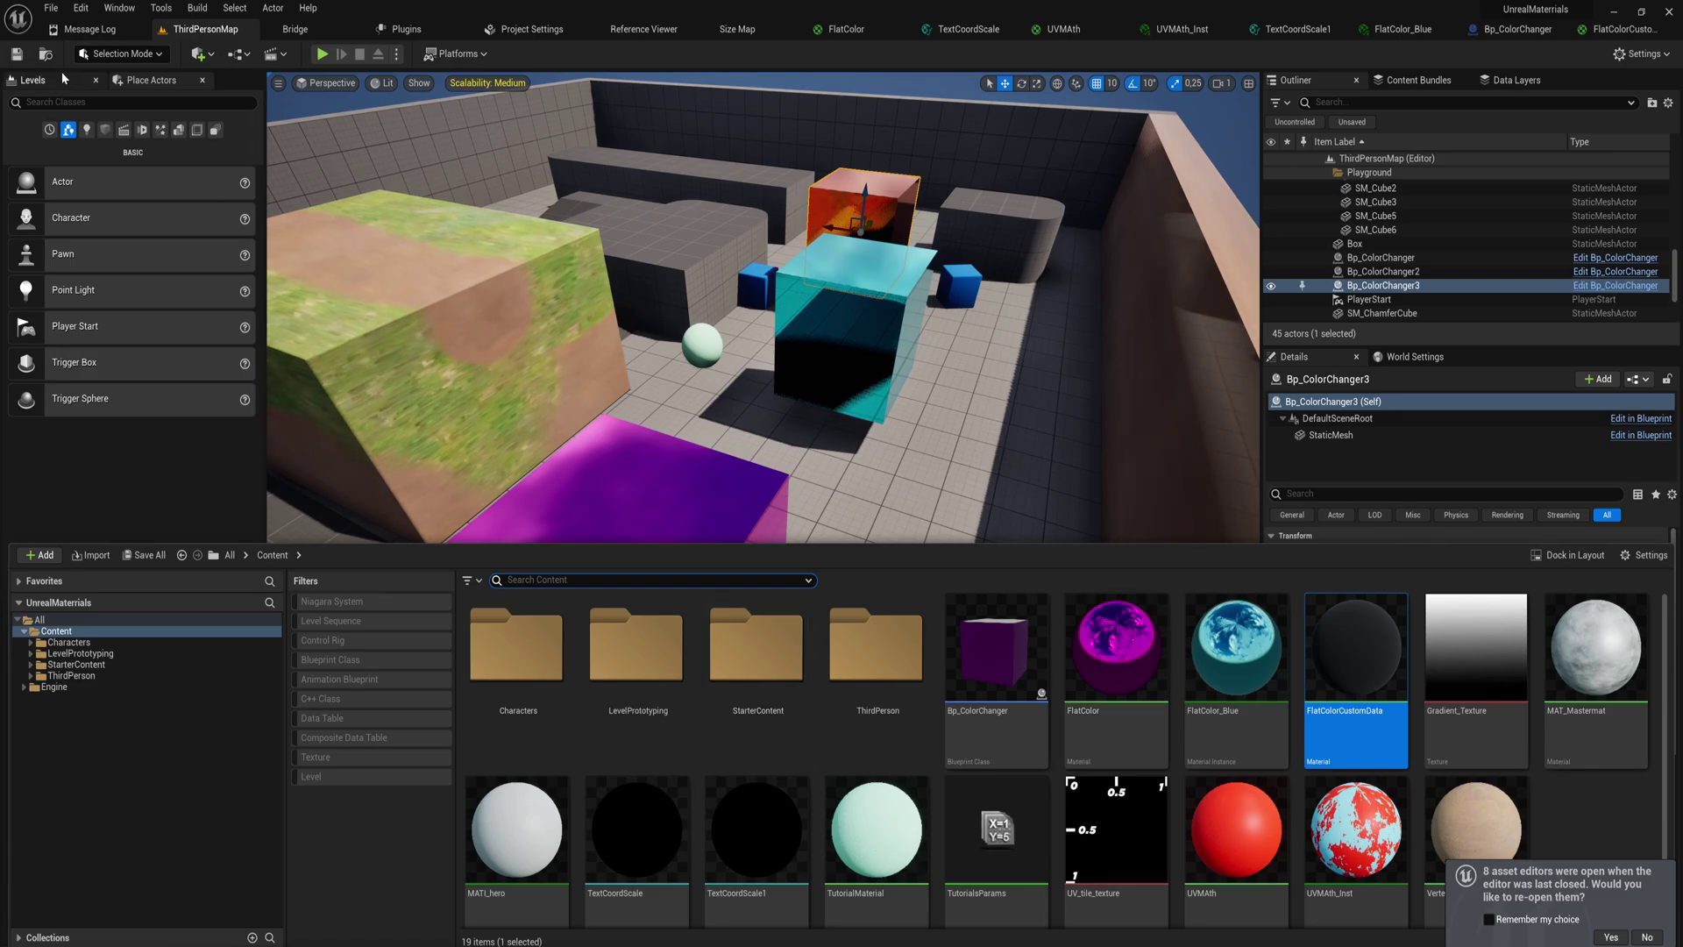
left_click(136, 55)
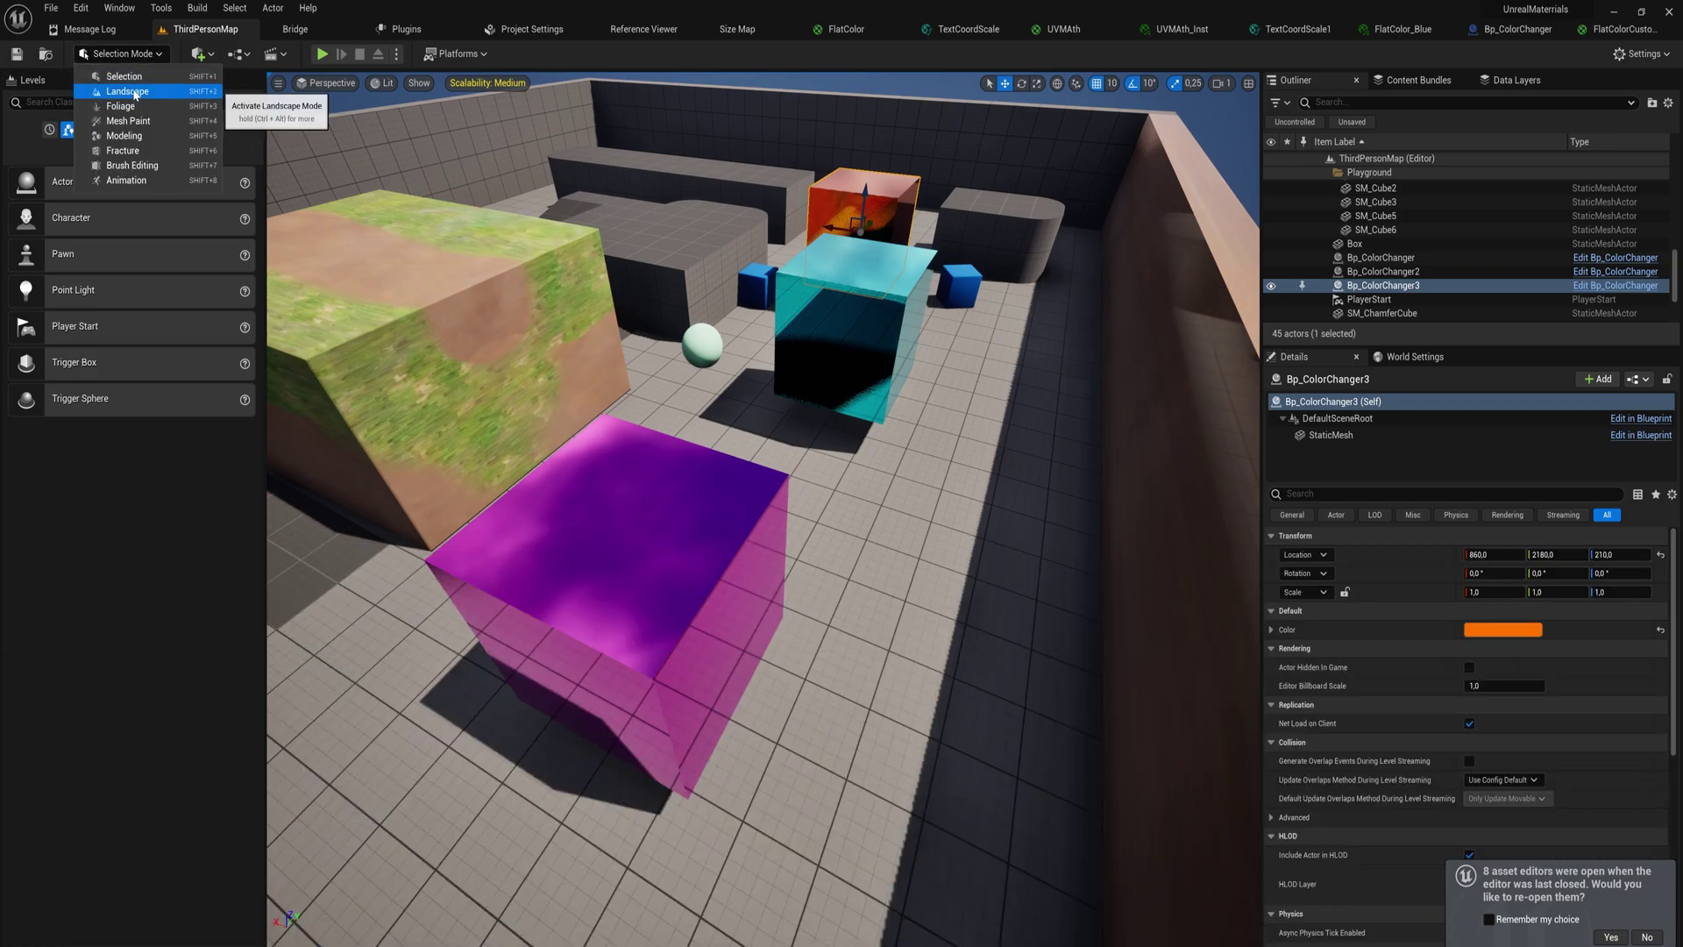
left_click(124, 77)
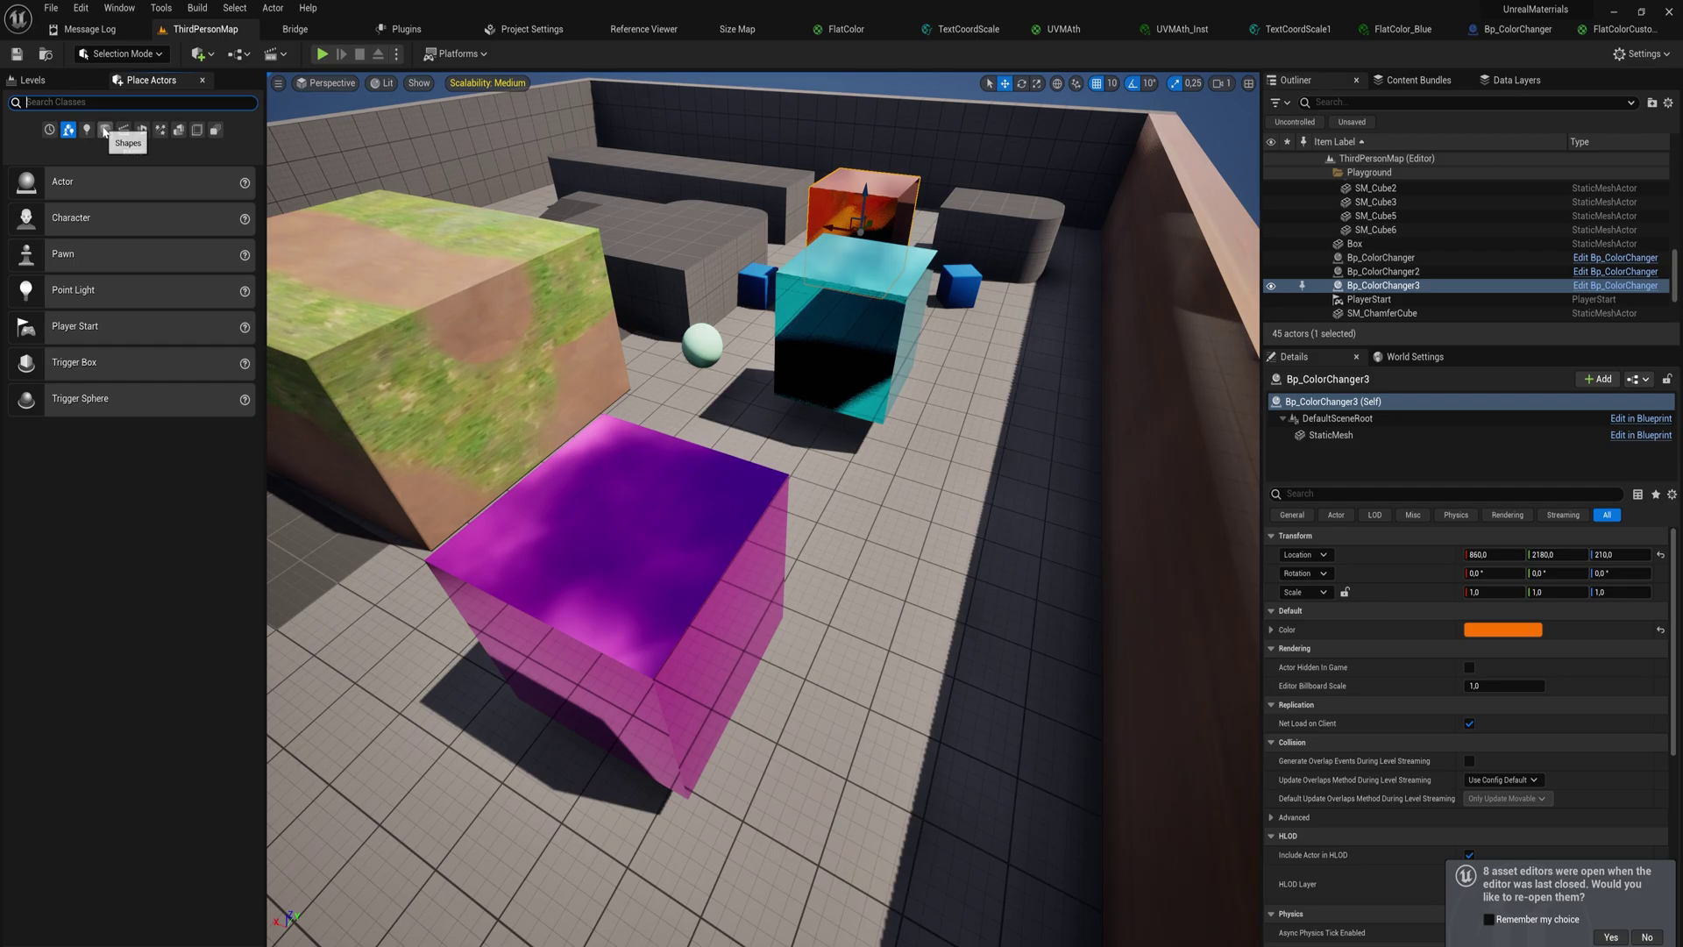
left_click(106, 130)
left_click_drag(72, 183, 943, 465)
right_click_drag(943, 464, 657, 442)
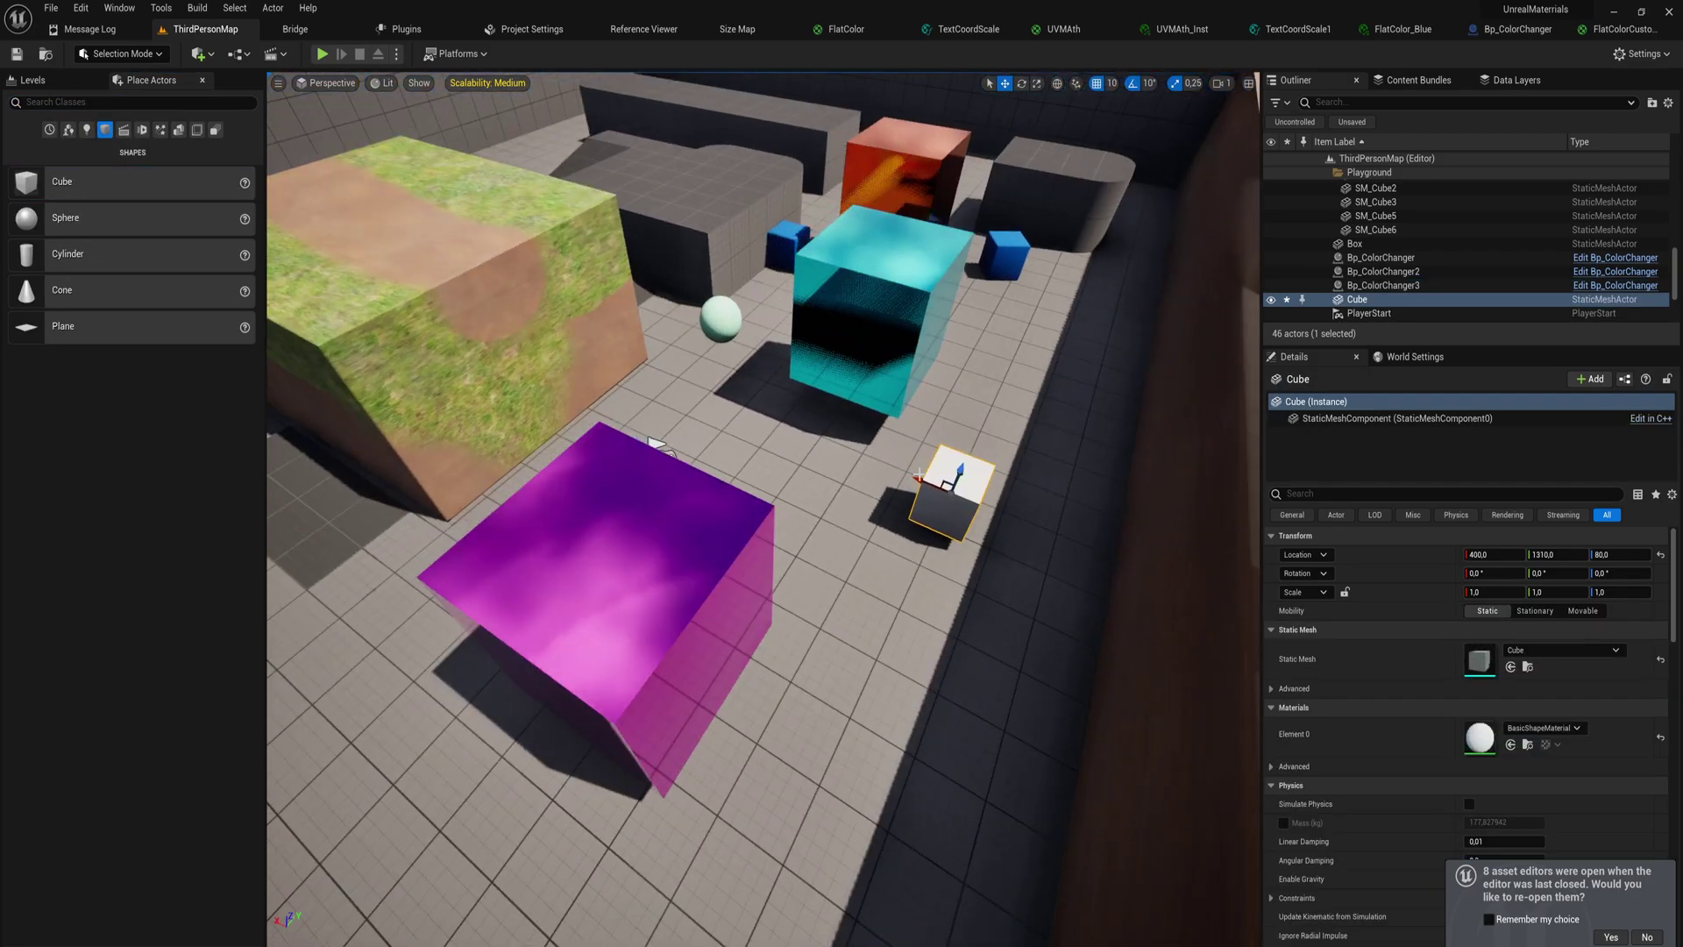
left_click_drag(912, 488, 785, 428, "alt")
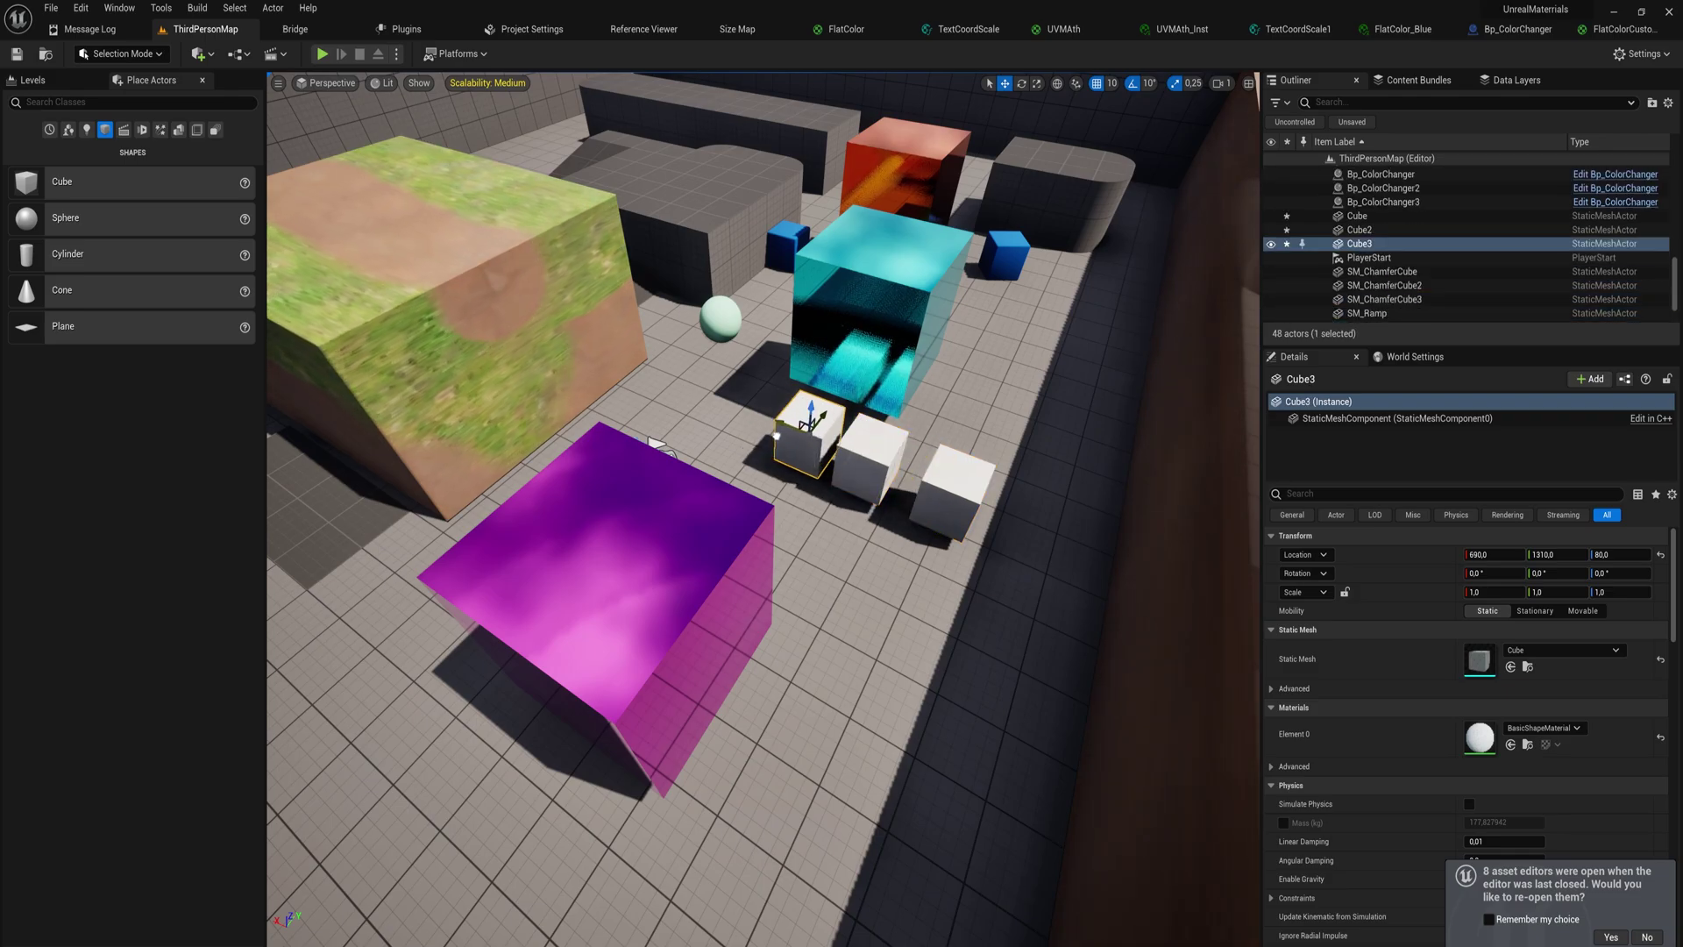
Step: Assign the FlatColorCustomData material to all three new cubes
key("ctrl+space")
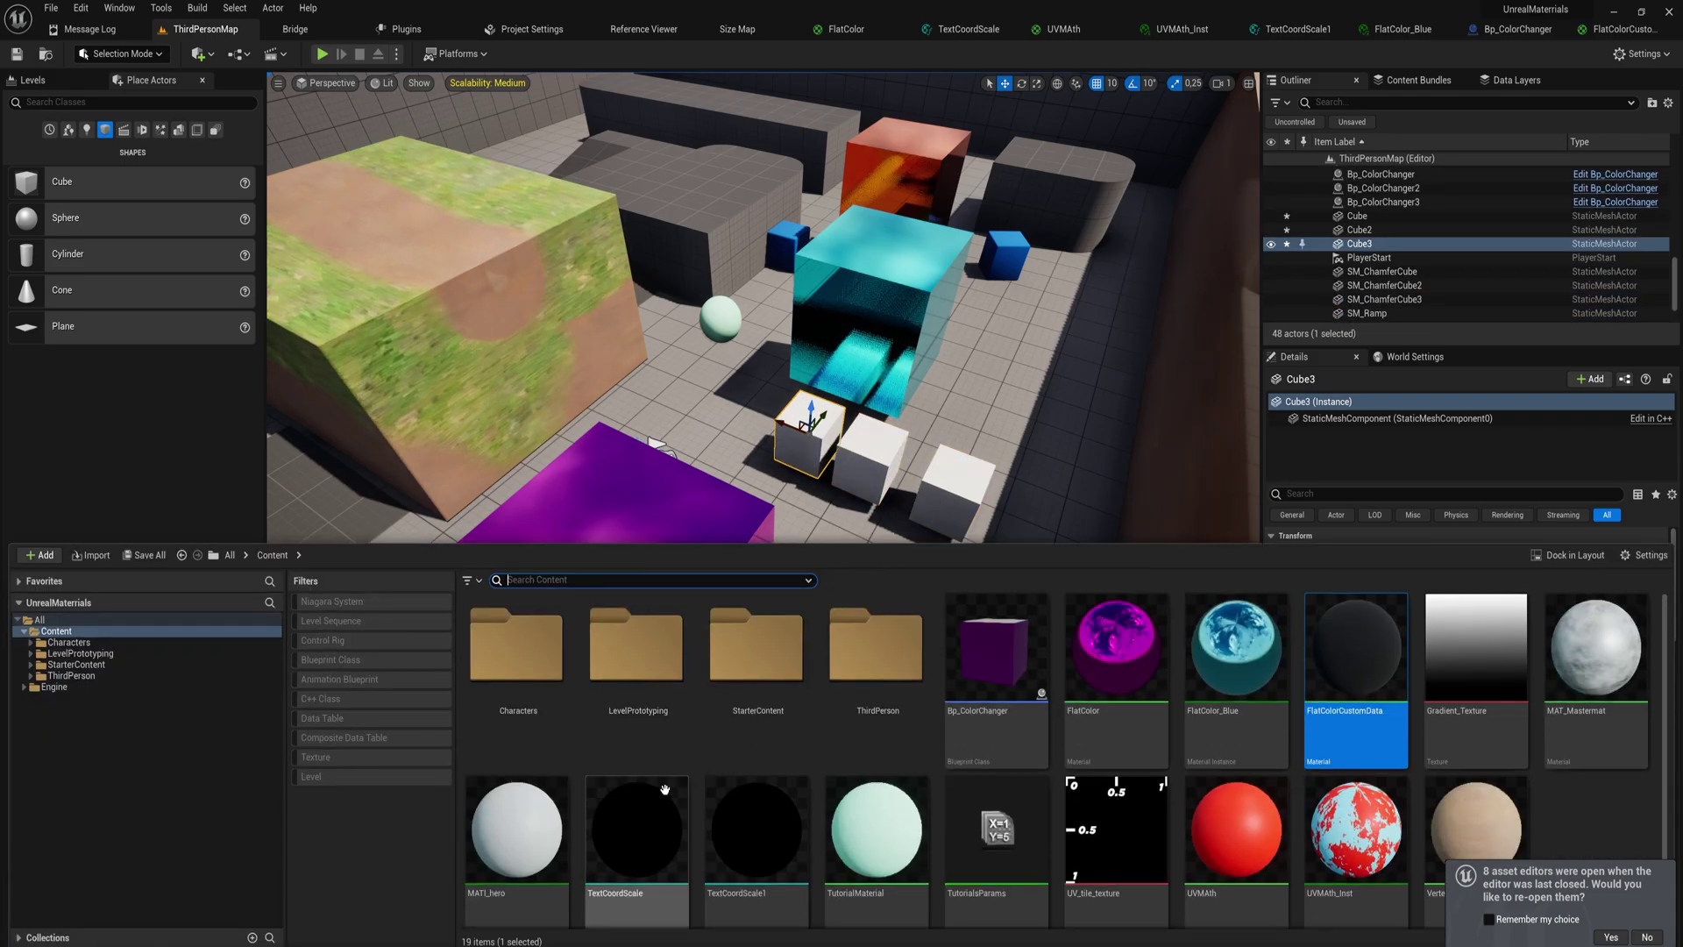
left_click_drag(1406, 708, 957, 477)
key("ctrl+space")
left_click_drag(1357, 732, 916, 486)
key("ctrl+space")
left_click_drag(1355, 649, 802, 427)
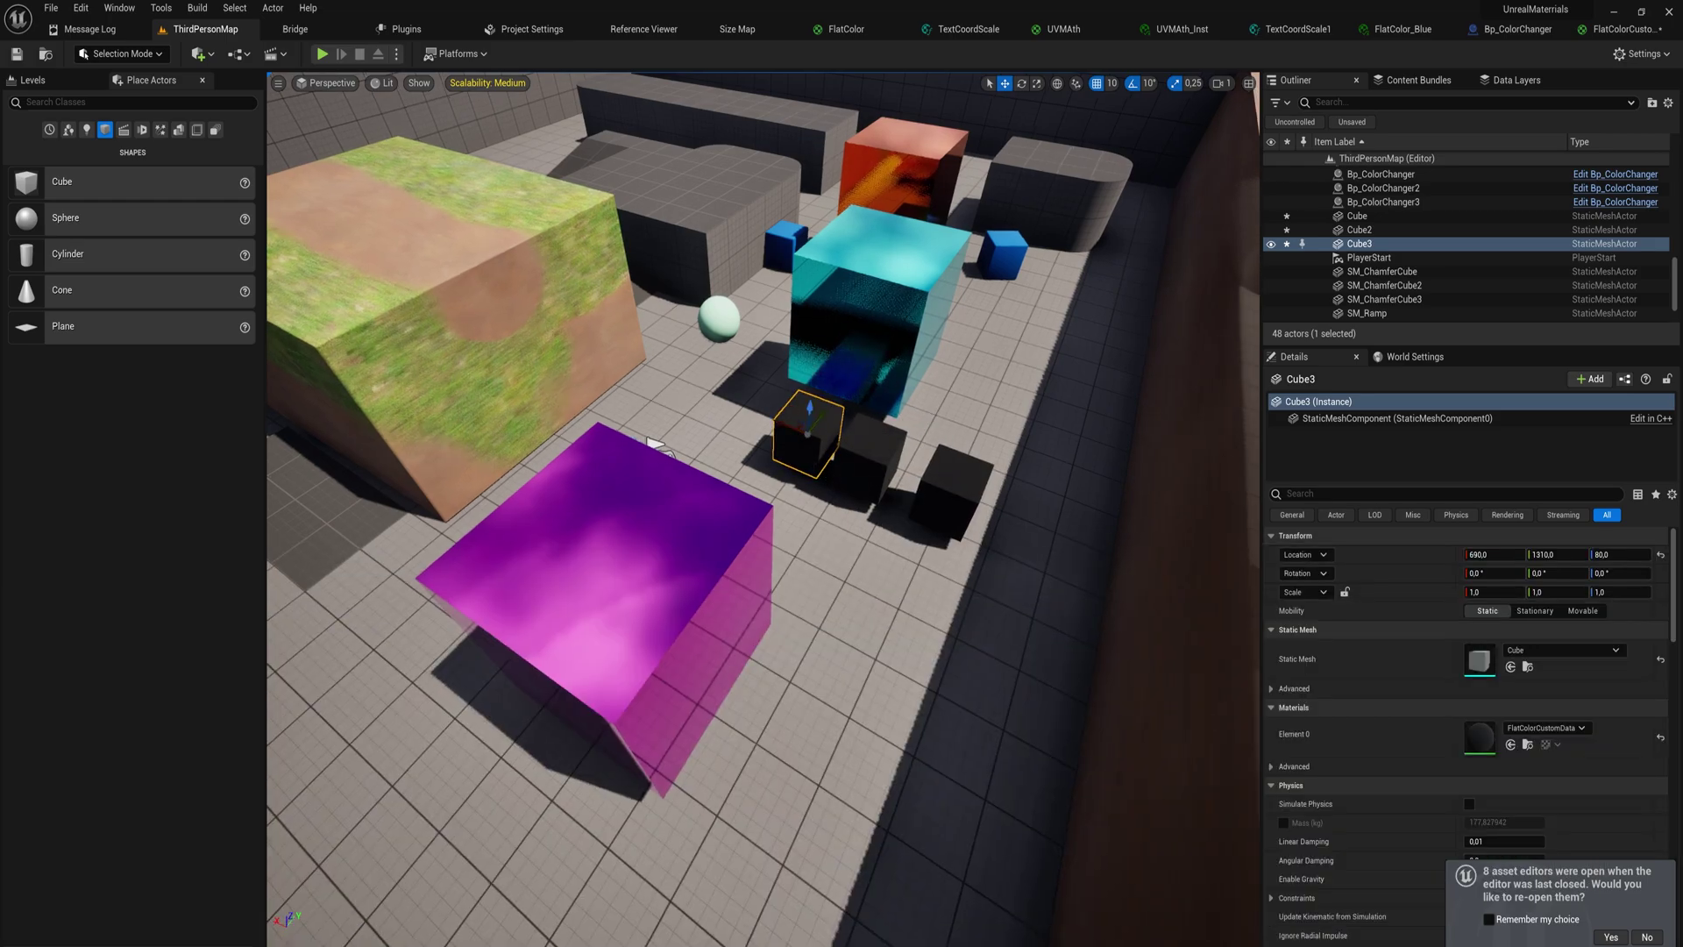
Step: Filter the first new cube's properties by "custom" and add four array elements to its Custom Primitive Data Defaults
key("f")
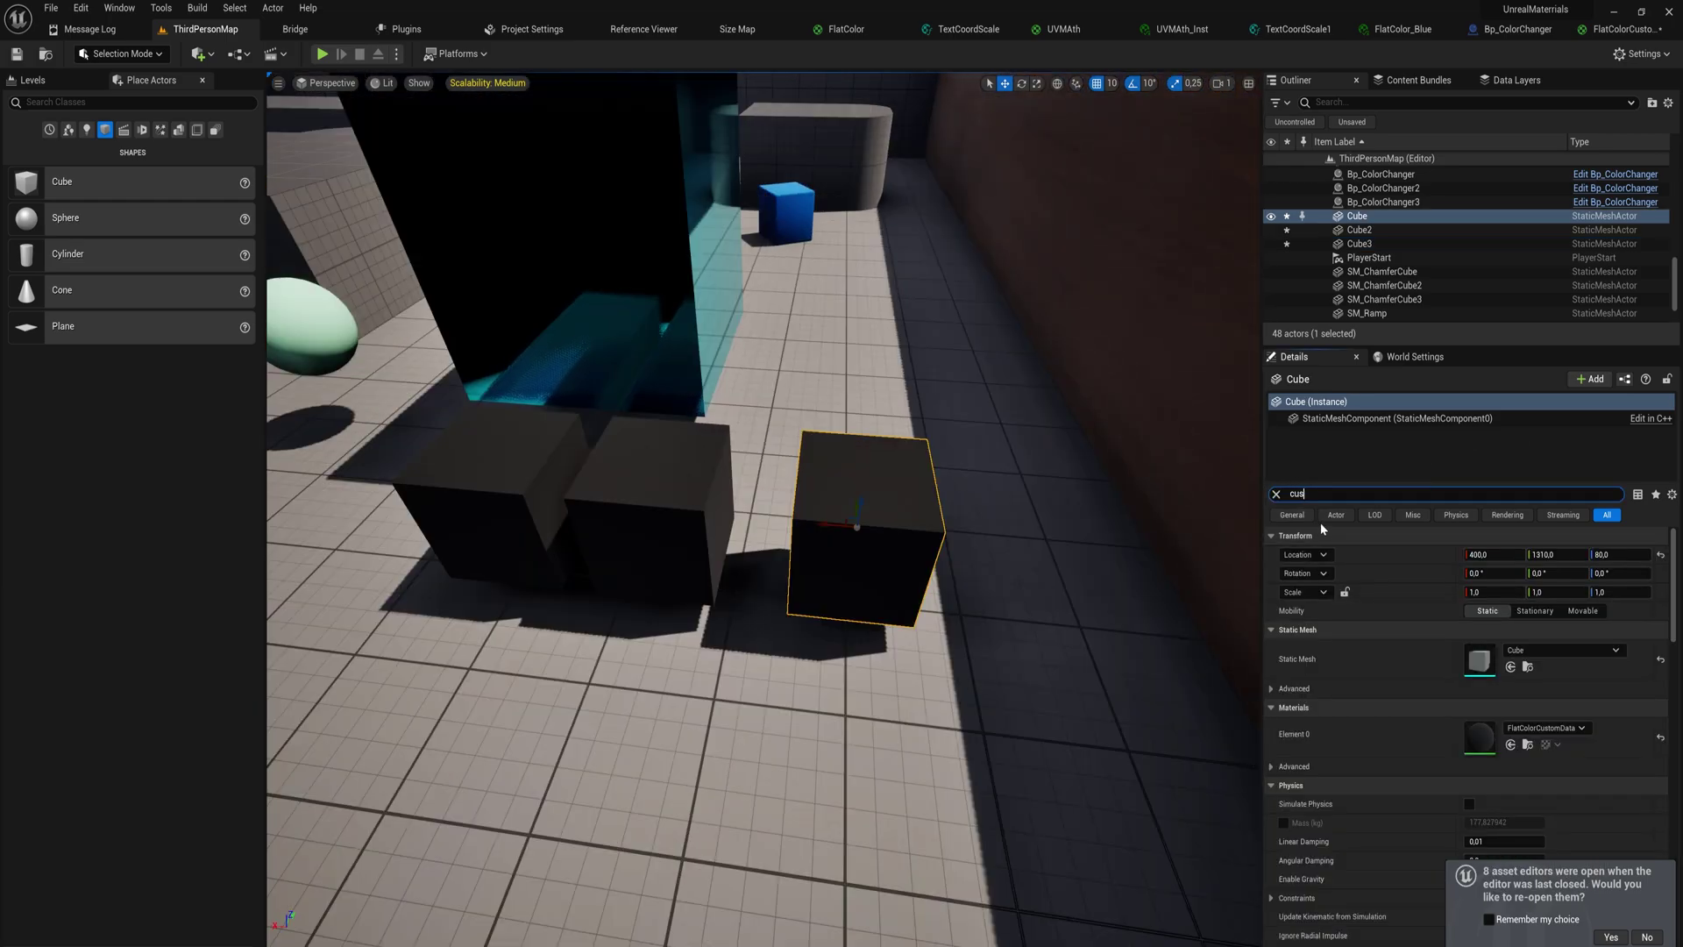
type("tom")
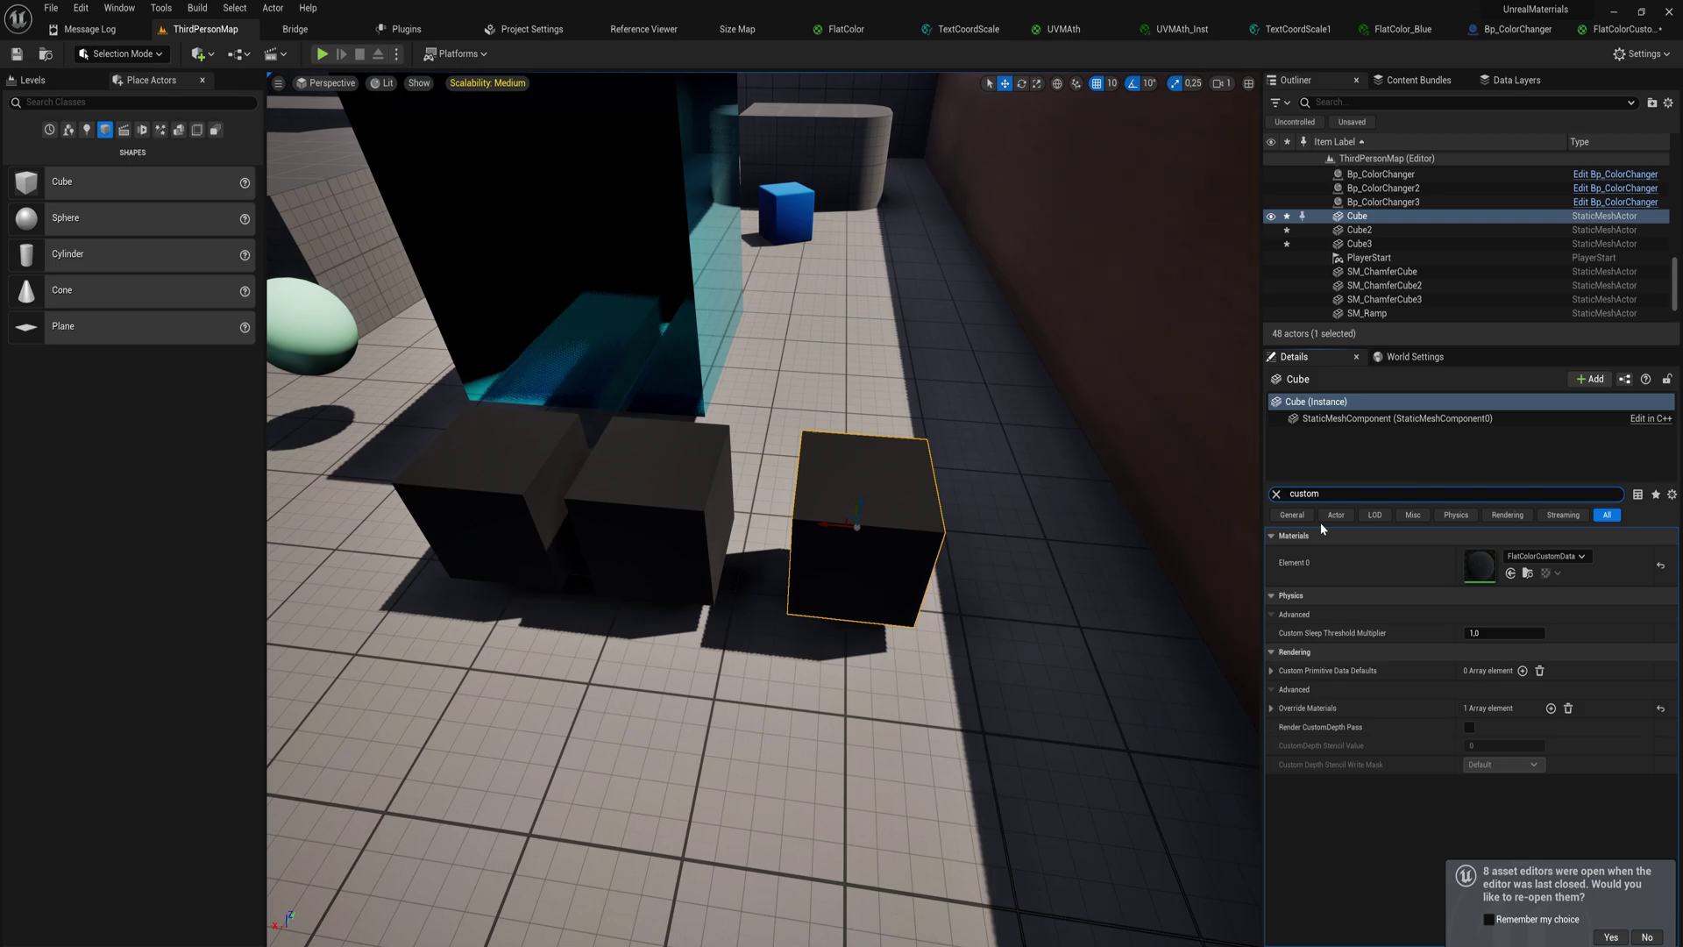
left_click(1273, 671)
left_click(1521, 672)
left_click(1522, 671)
left_click(1521, 671)
left_click(1521, 671)
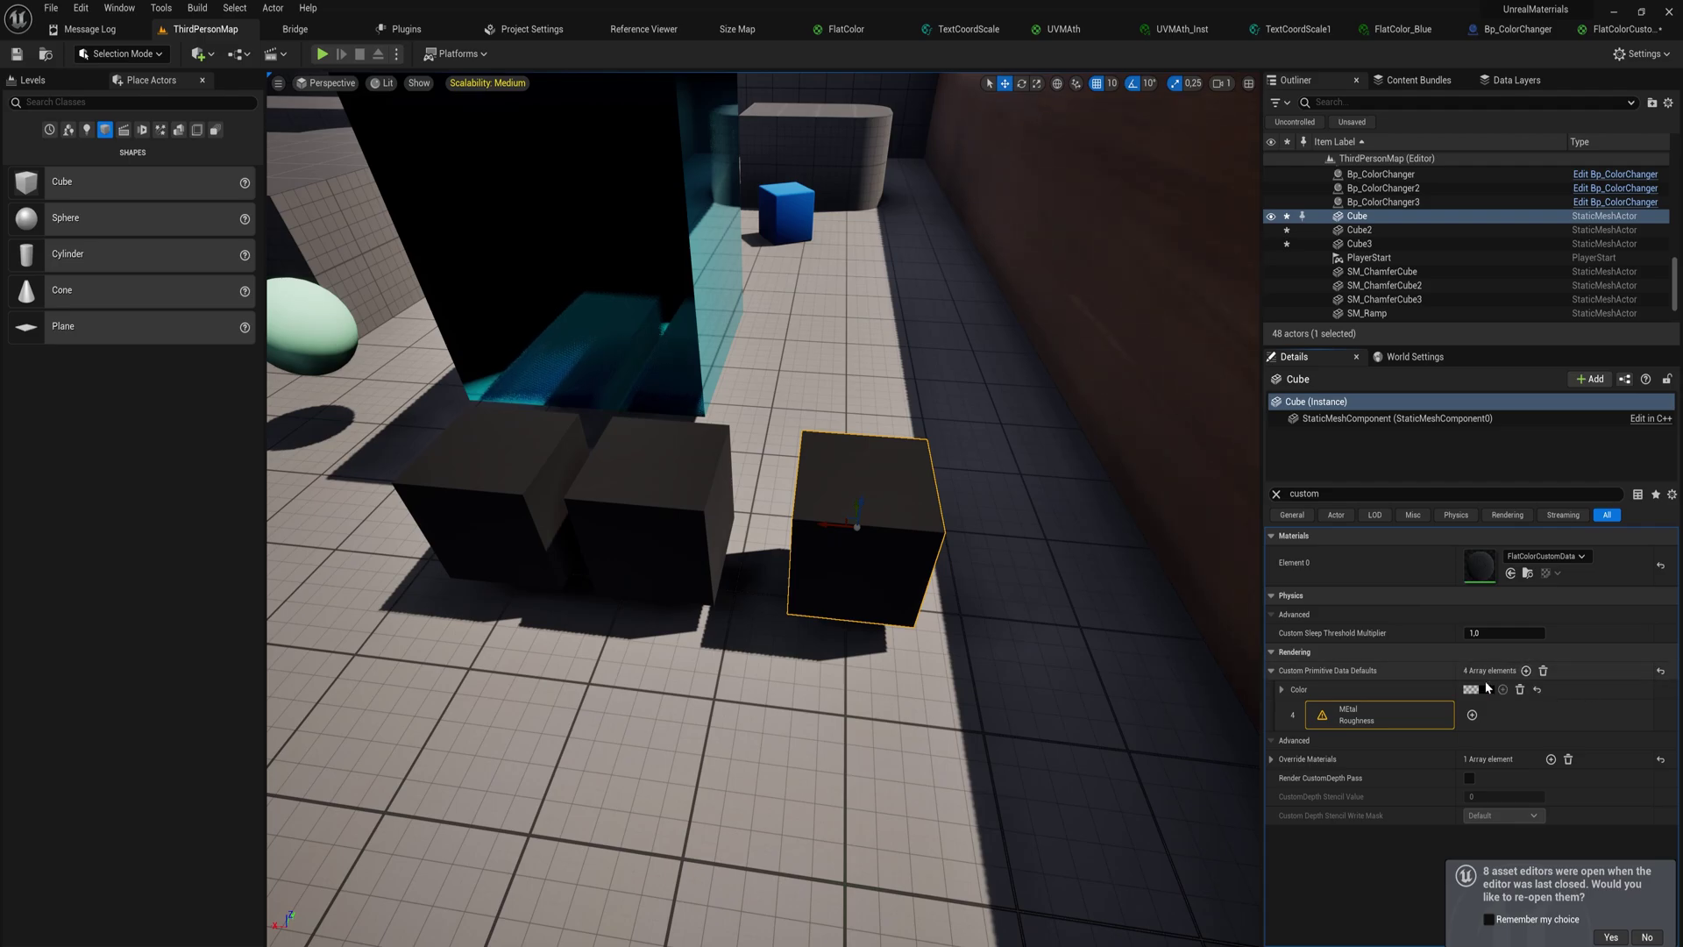
Step: Add a fifth Custom Primitive Data element to the first cube and set its combined Metal/Roughness value to 1
left_click(1281, 690)
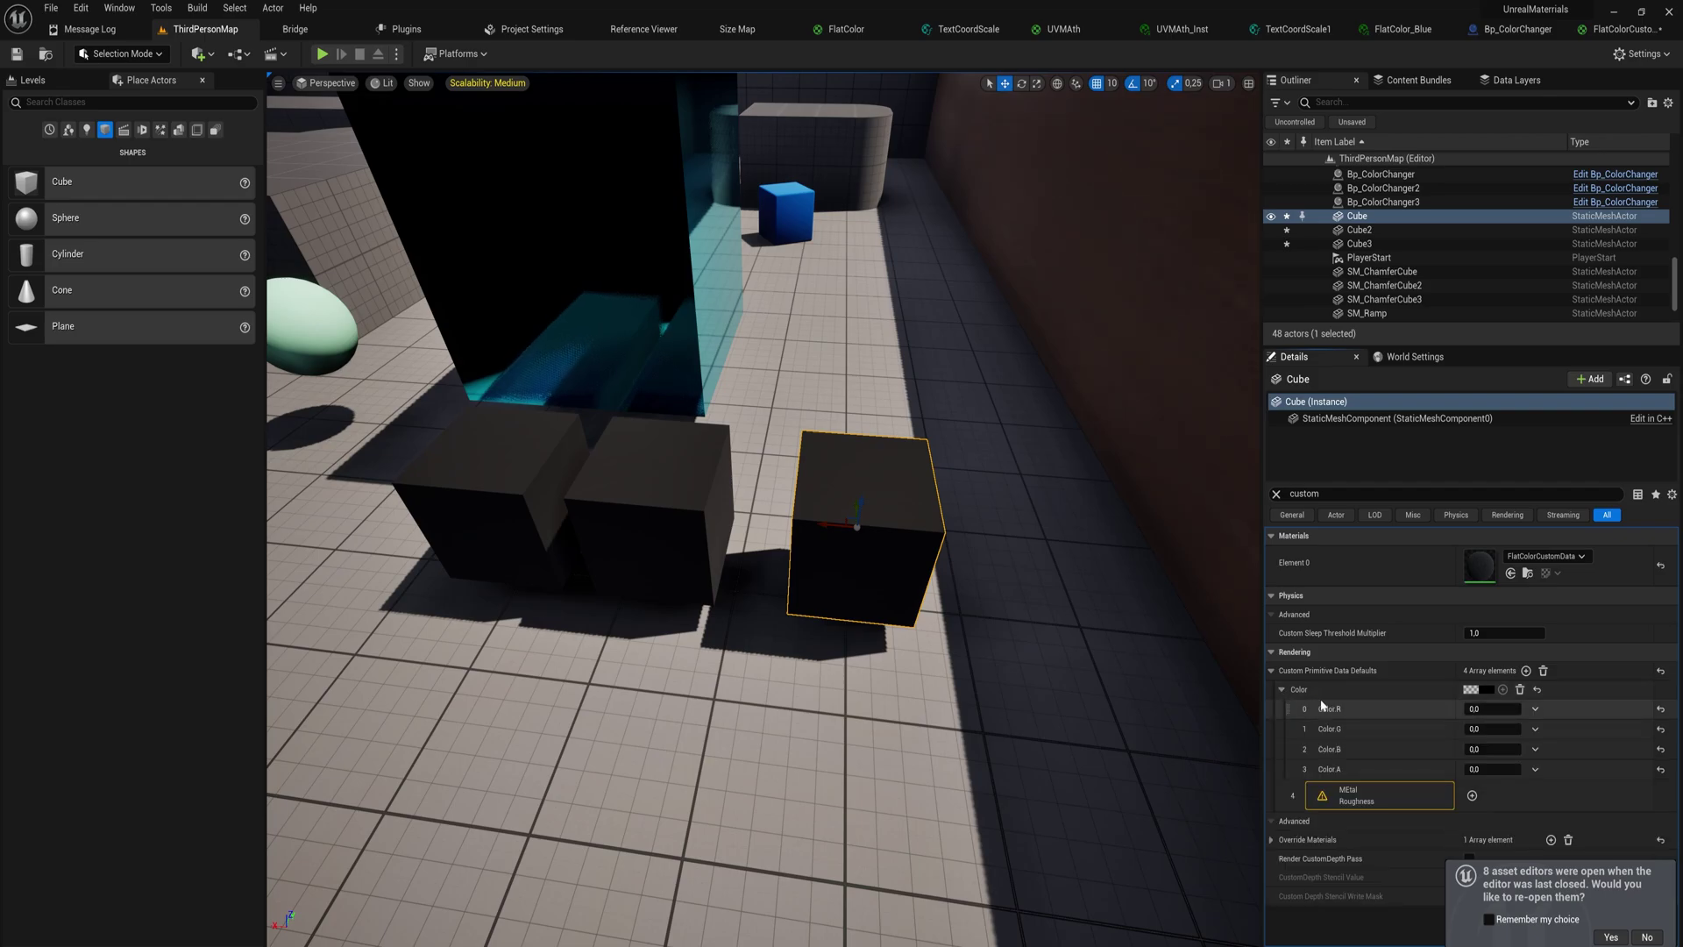
left_click(1526, 672)
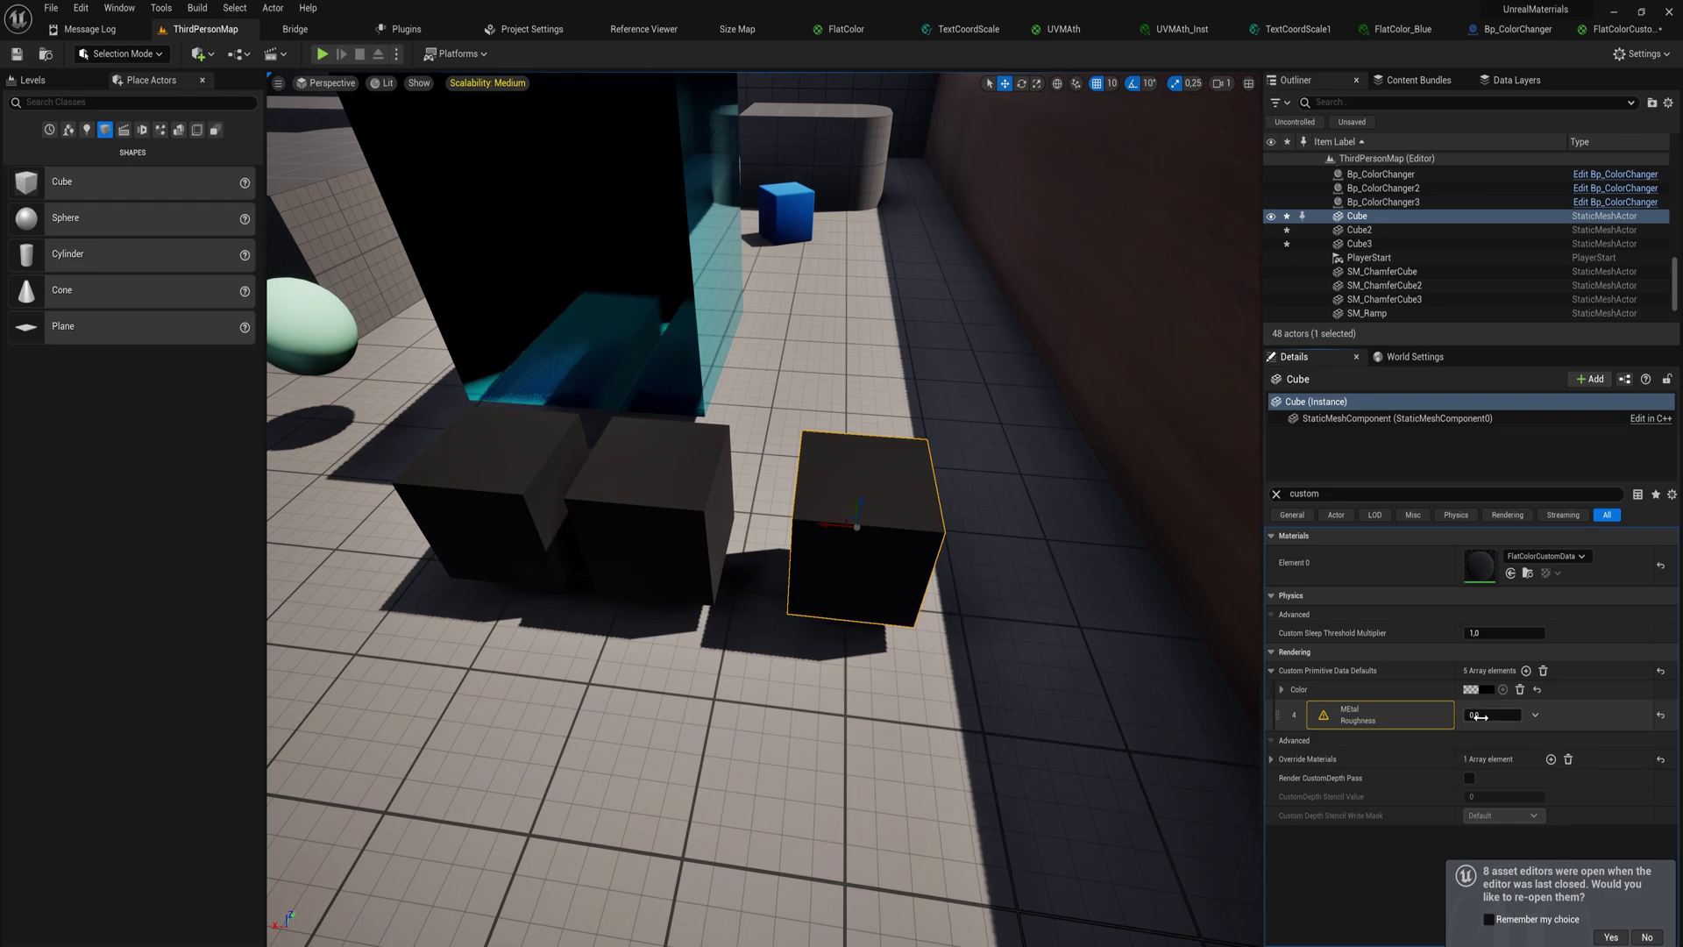
left_click(1283, 692)
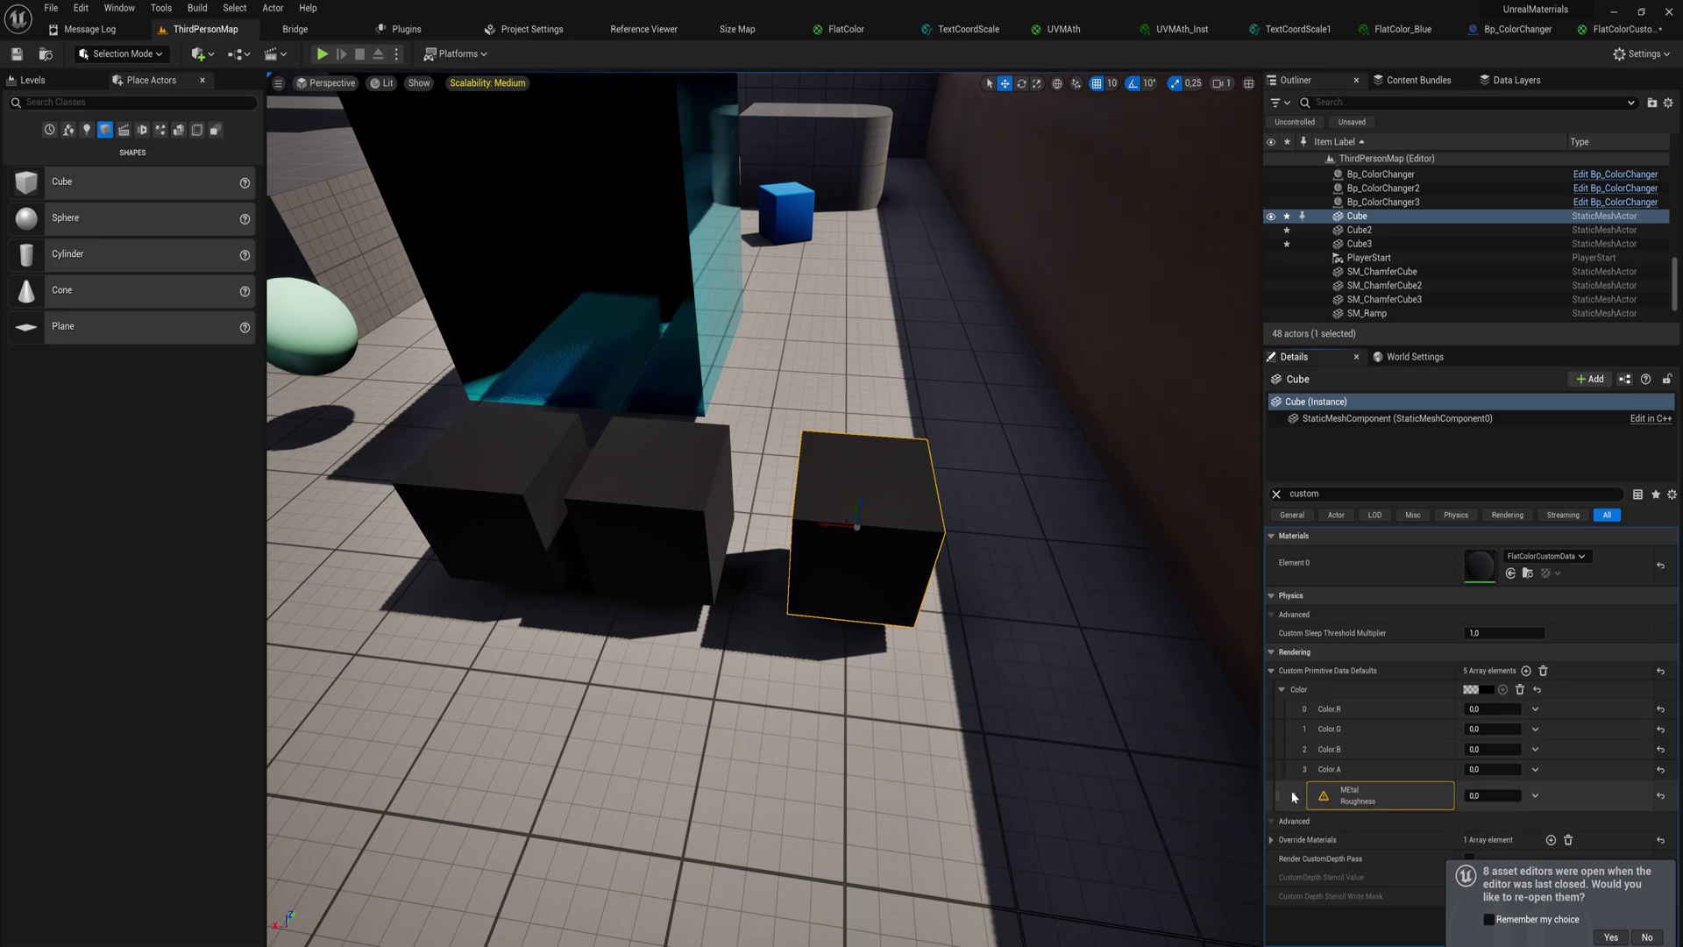
left_click(1490, 795)
type("1")
key("Return")
right_click_drag(998, 671, 526, 411)
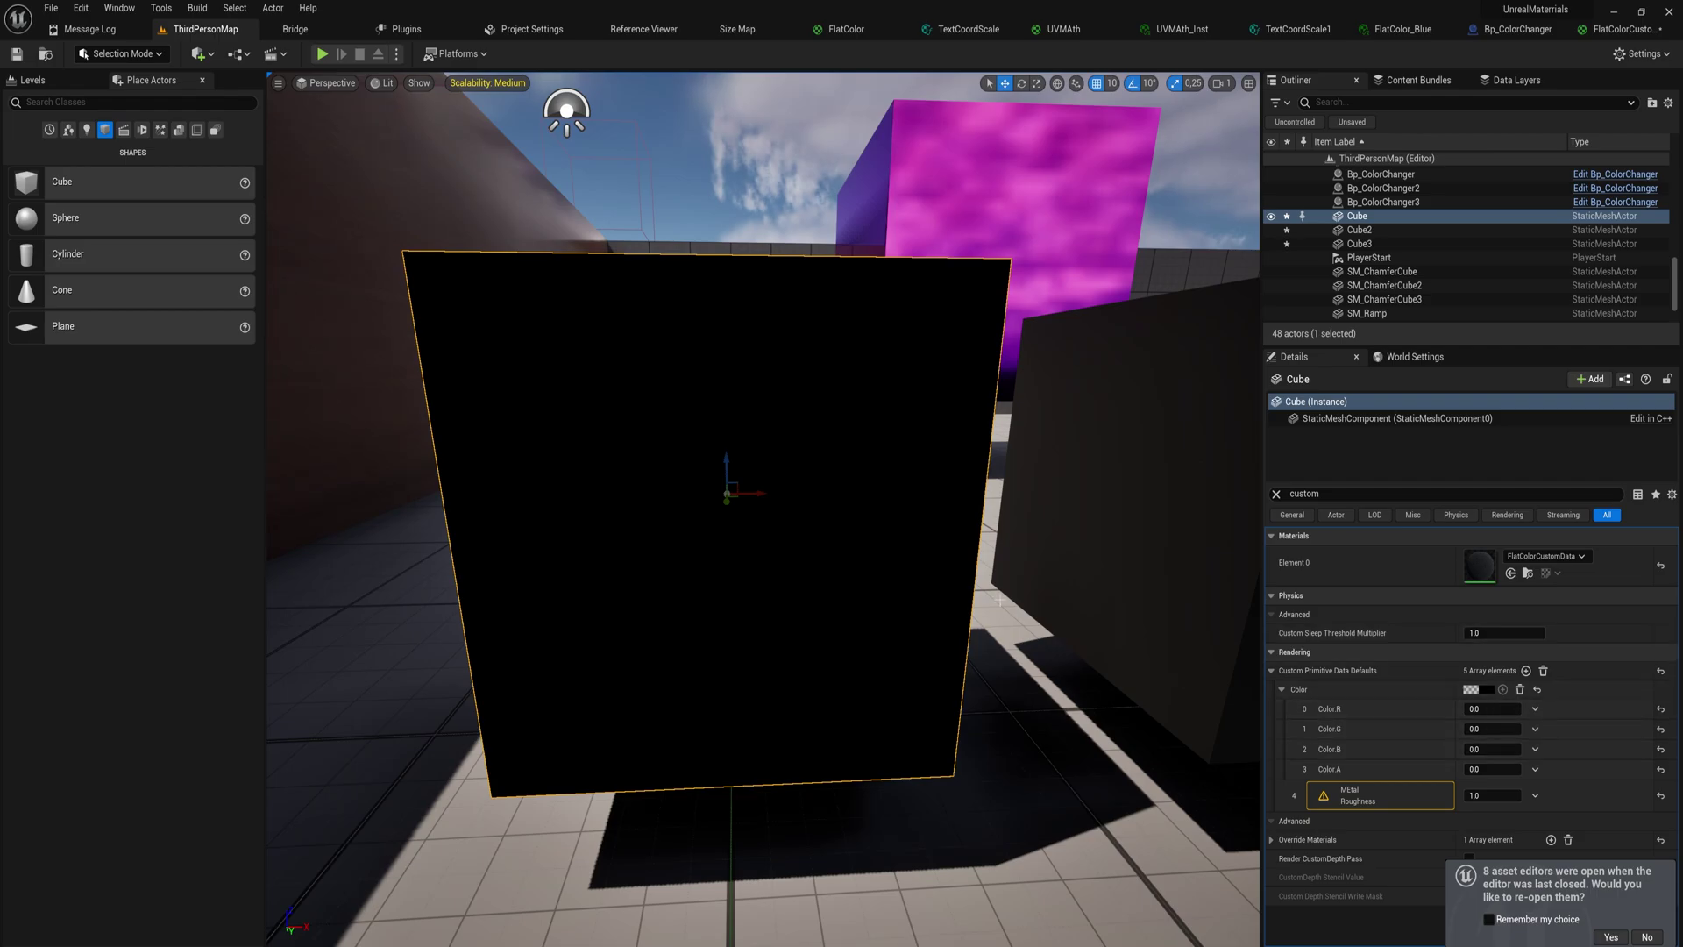
Step: Set the first cube's custom data Color R, G, B and A values all to 1
key("f")
left_click(1490, 709)
type("1")
key("Return")
right_click_drag(901, 613, 898, 526)
left_click(1489, 728)
type("1")
key("Return")
left_click(1490, 748)
type("1")
key("Return")
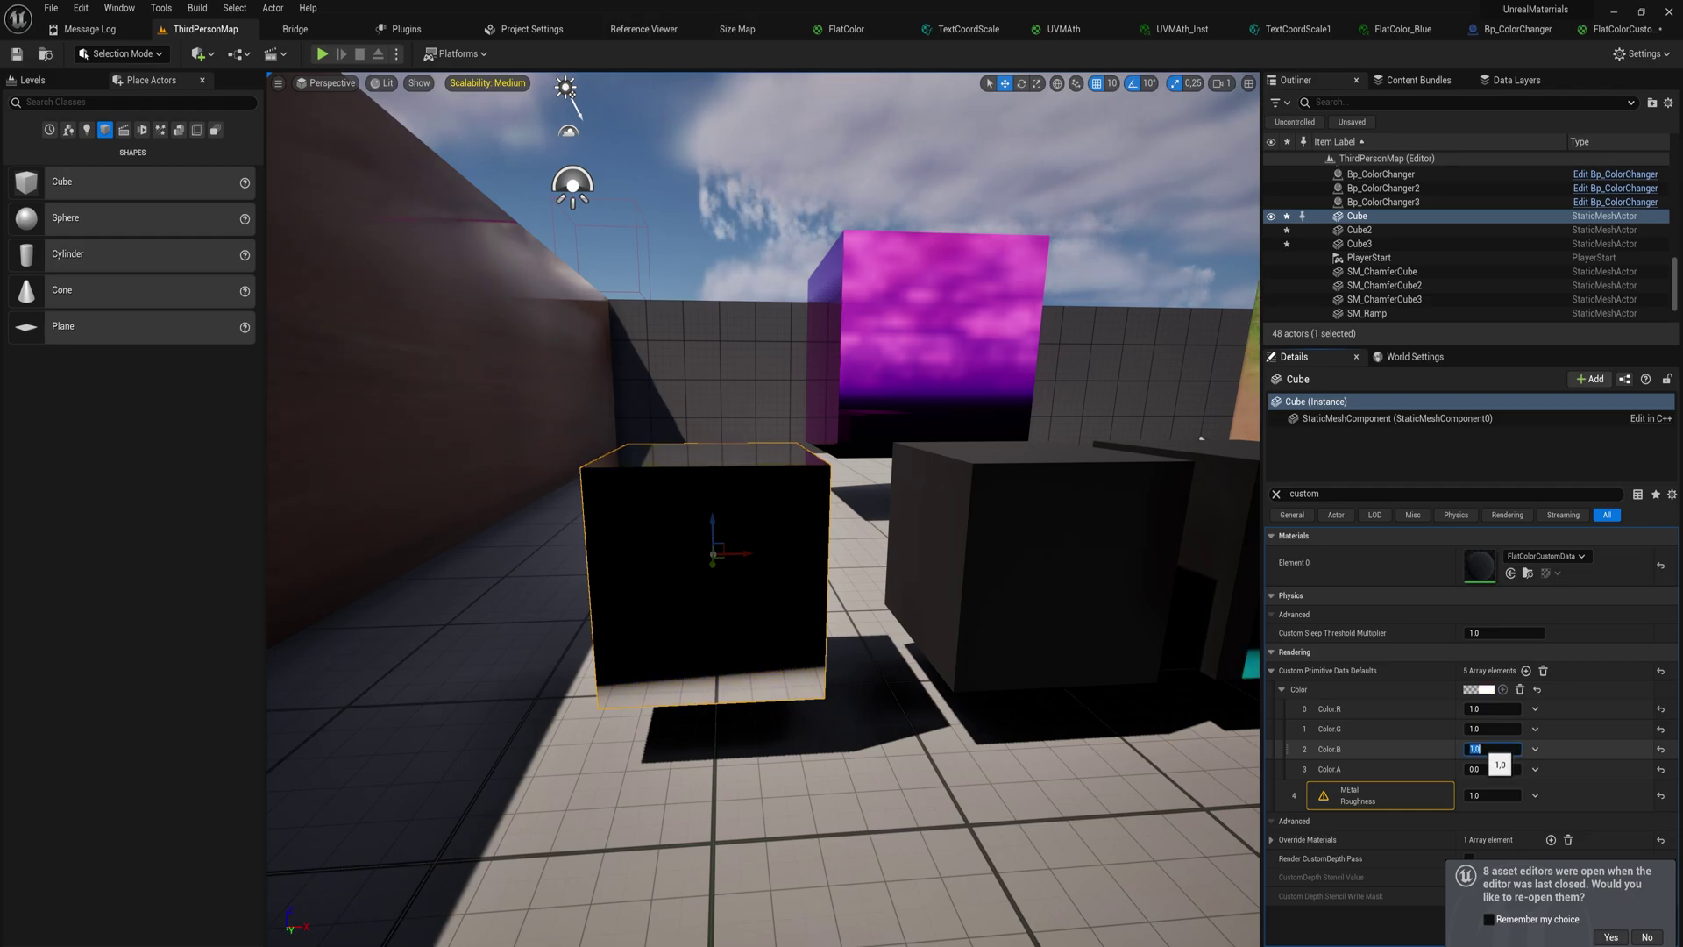
left_click(1492, 769)
type("1")
key("Return")
right_click_drag(876, 543, 841, 526)
Step: Set the first cube's combined Metal/Roughness custom data value to 0
left_click(1493, 795)
type("0")
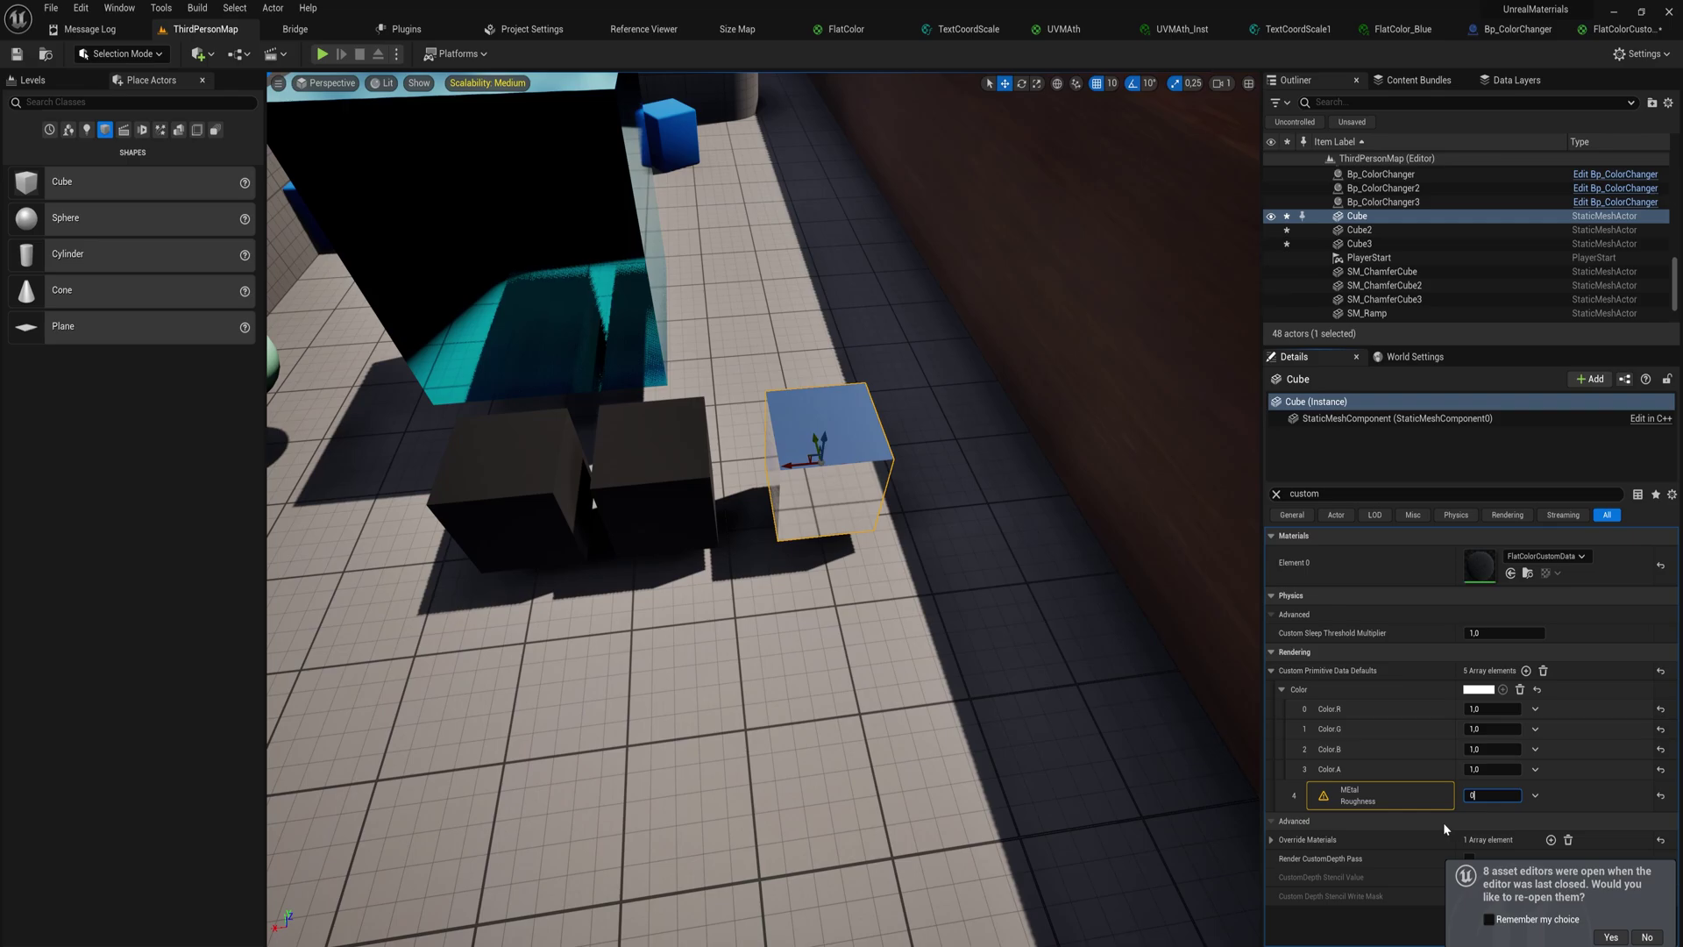
key("Return")
right_click_drag(1017, 535, 1022, 541)
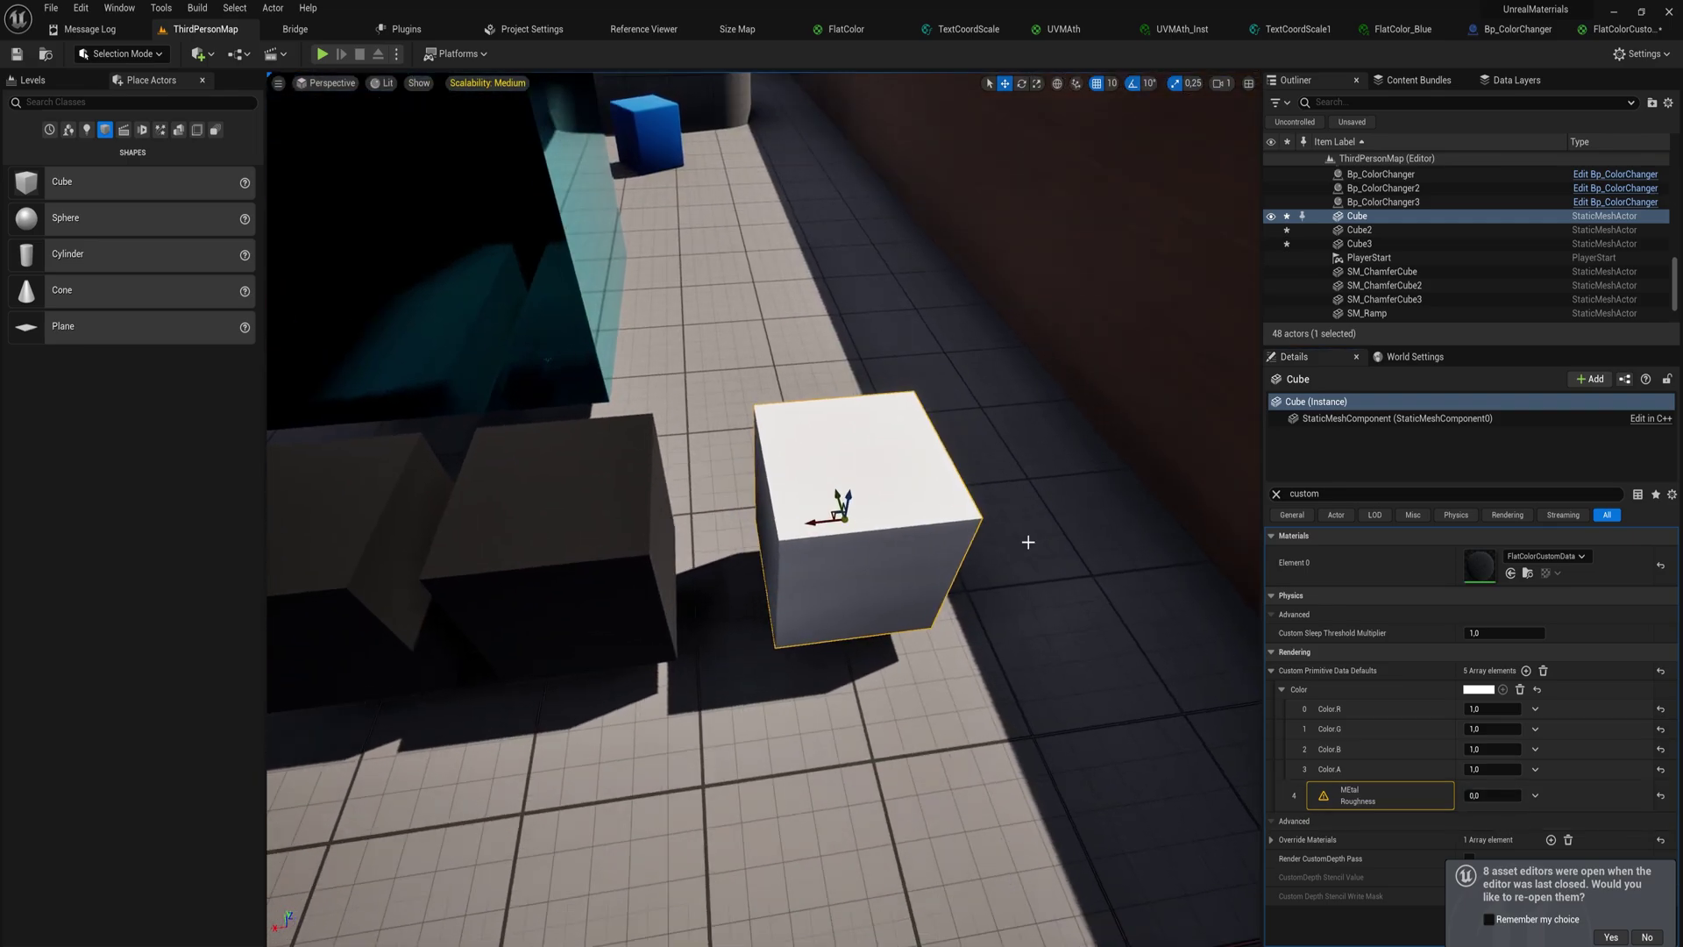
right_click_drag(885, 558, 920, 565)
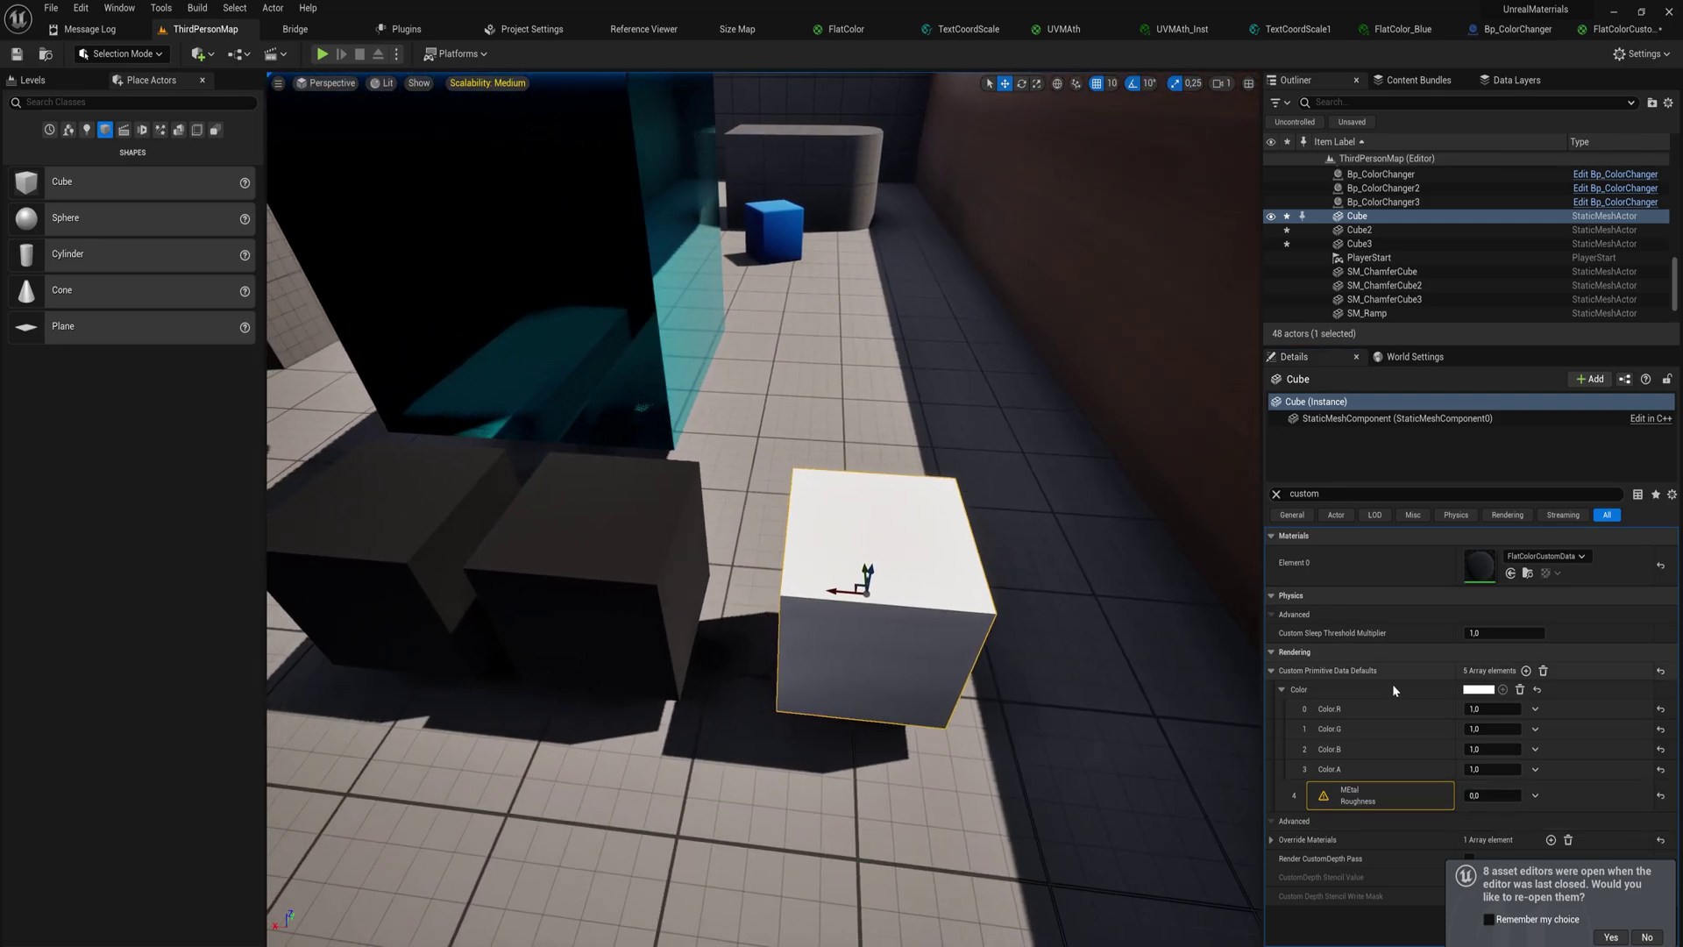
Step: Set the first cube's custom data Color G value to 0 to make it magenta
left_click(1485, 728)
type("0")
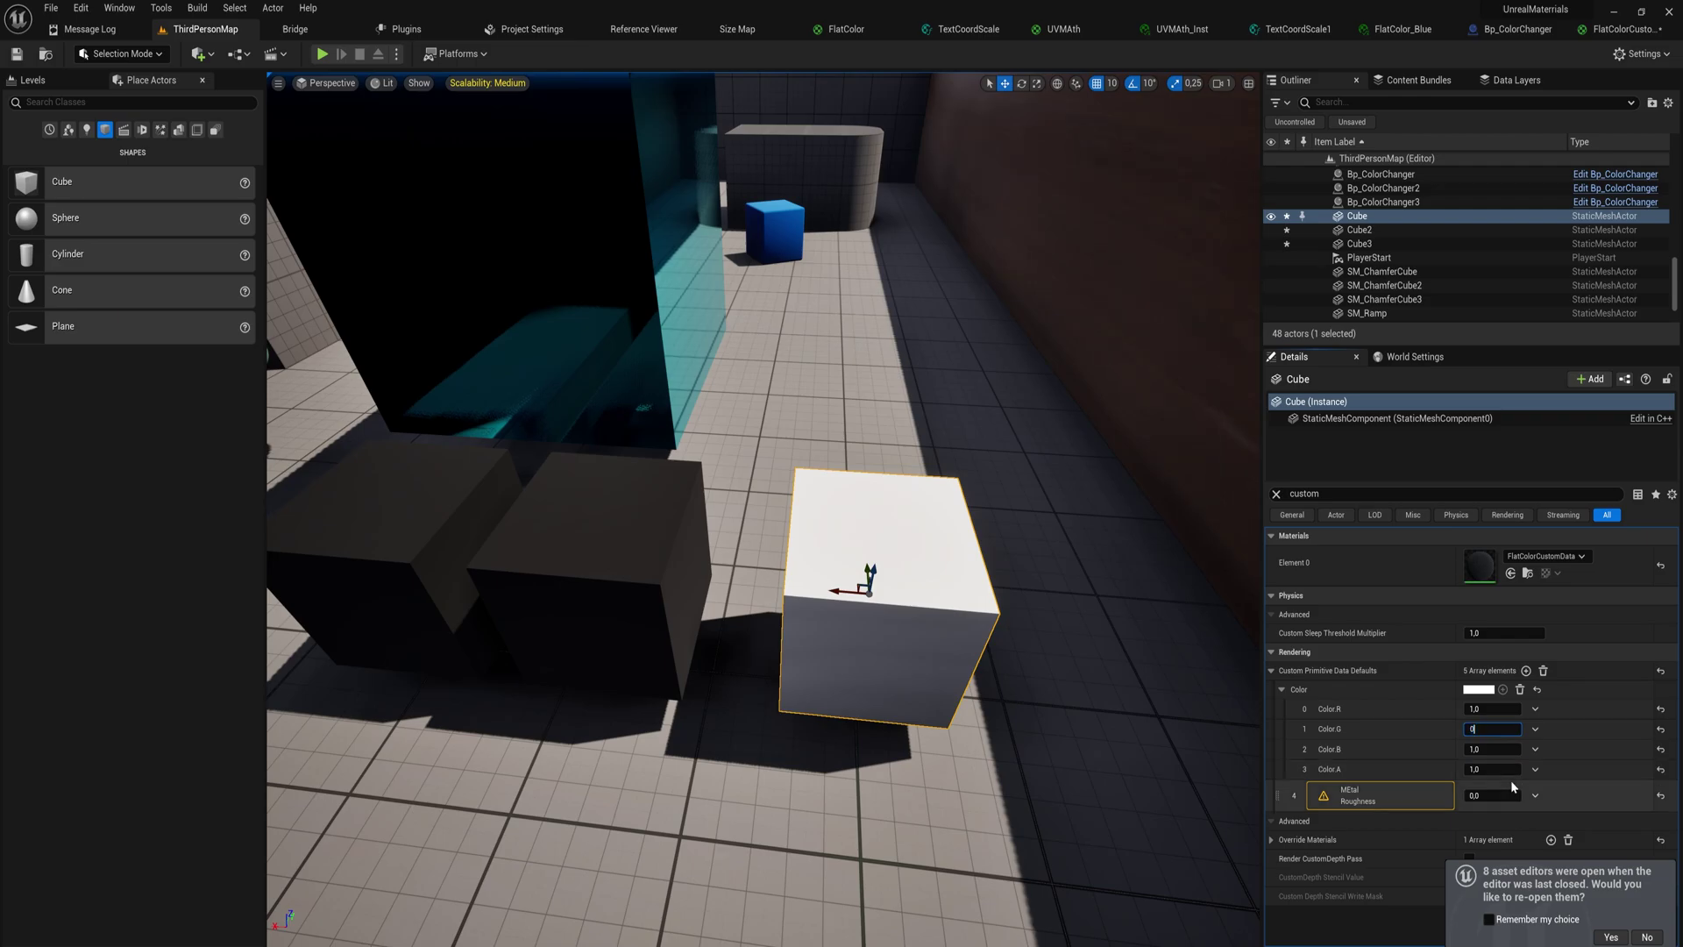
key("Return")
right_click_drag(808, 692, 805, 544)
Step: Add two array elements to the middle cube's Custom Primitive Data Defaults and expand its Color channels
left_click(788, 541)
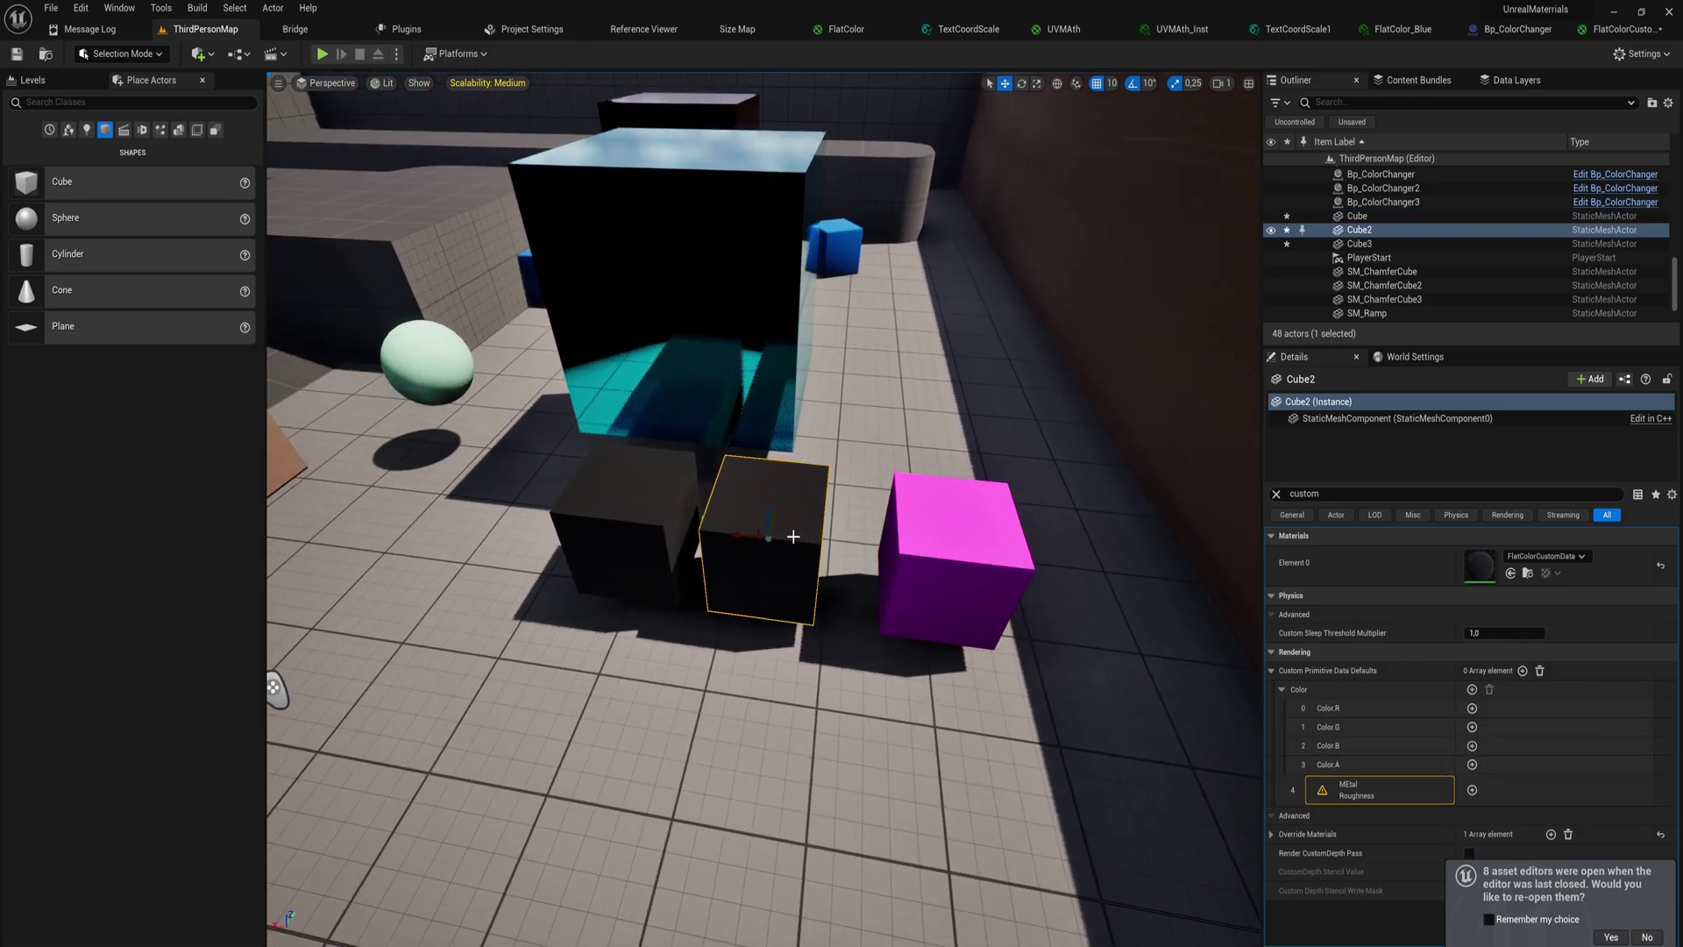
left_click(1522, 671)
left_click(1523, 670)
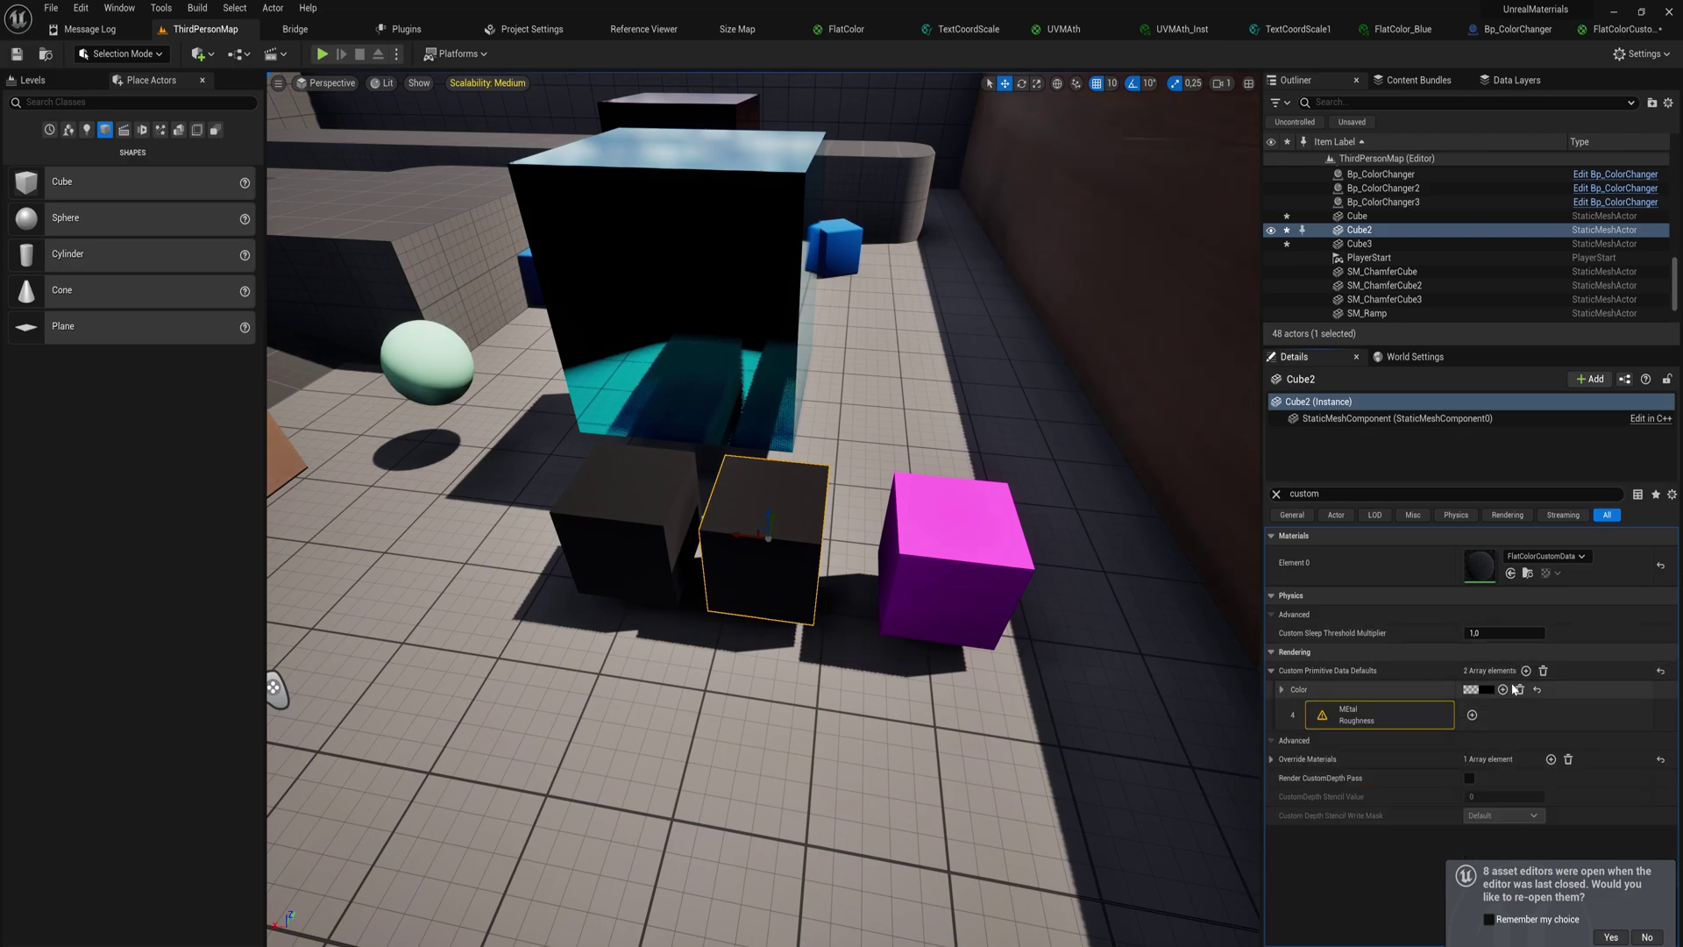
left_click(1281, 689)
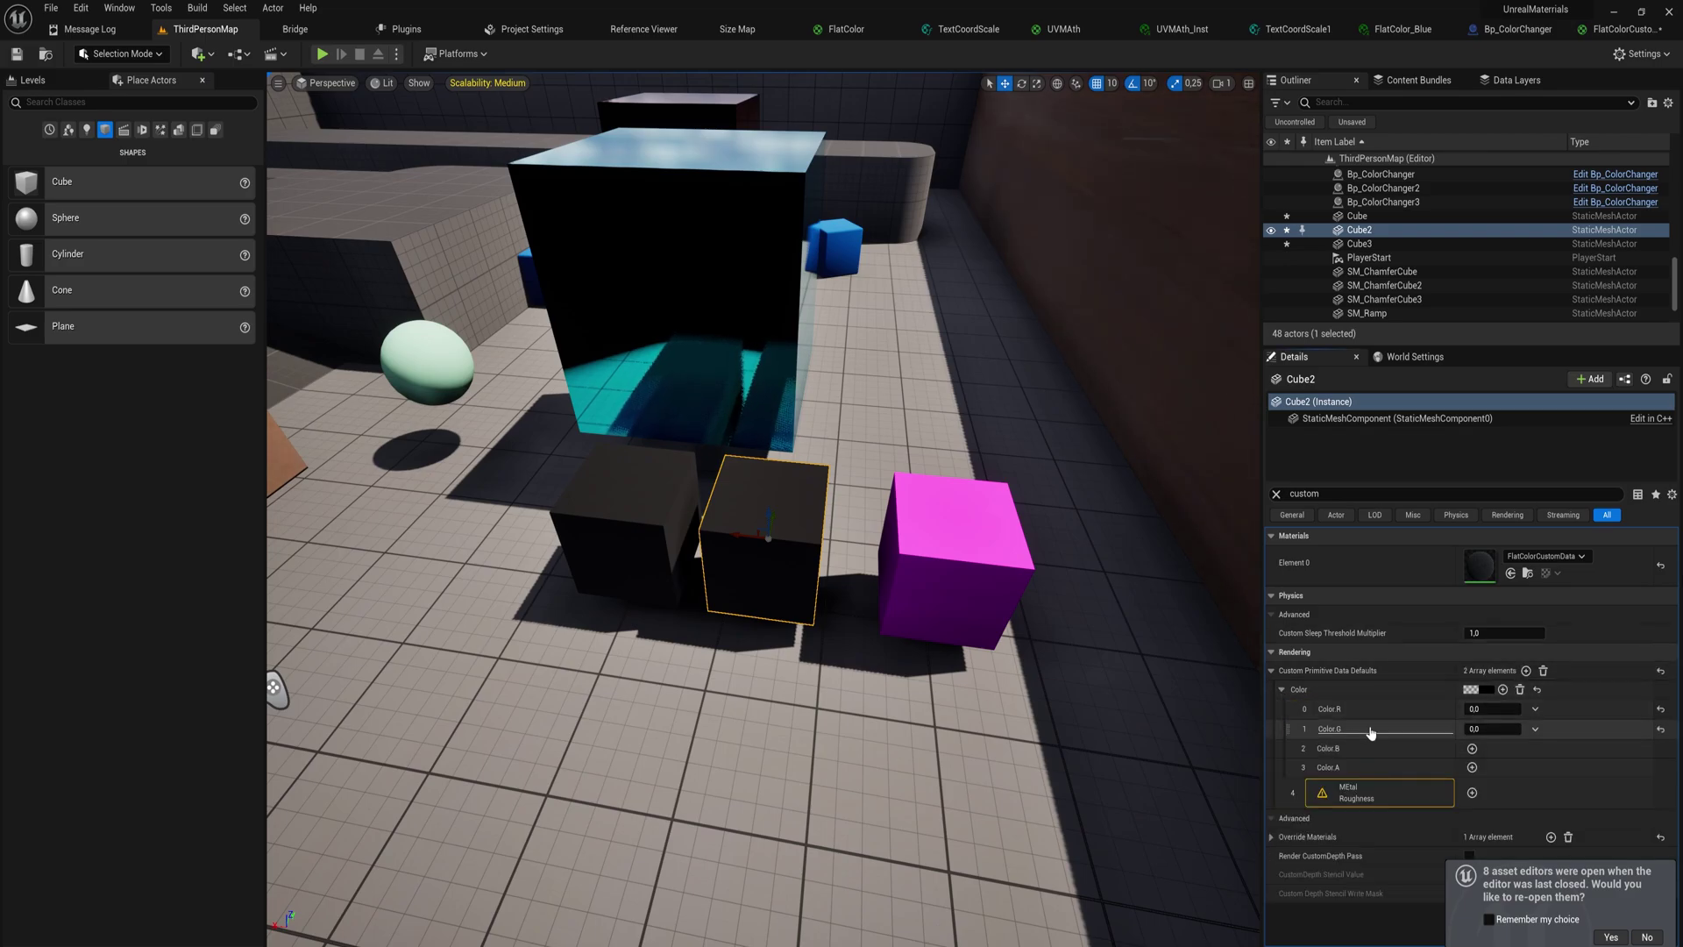
Step: Set the middle cube's custom data Color R to 0,6 and Color G to 0,3
left_click(1481, 709)
type("0,6")
key("Tab")
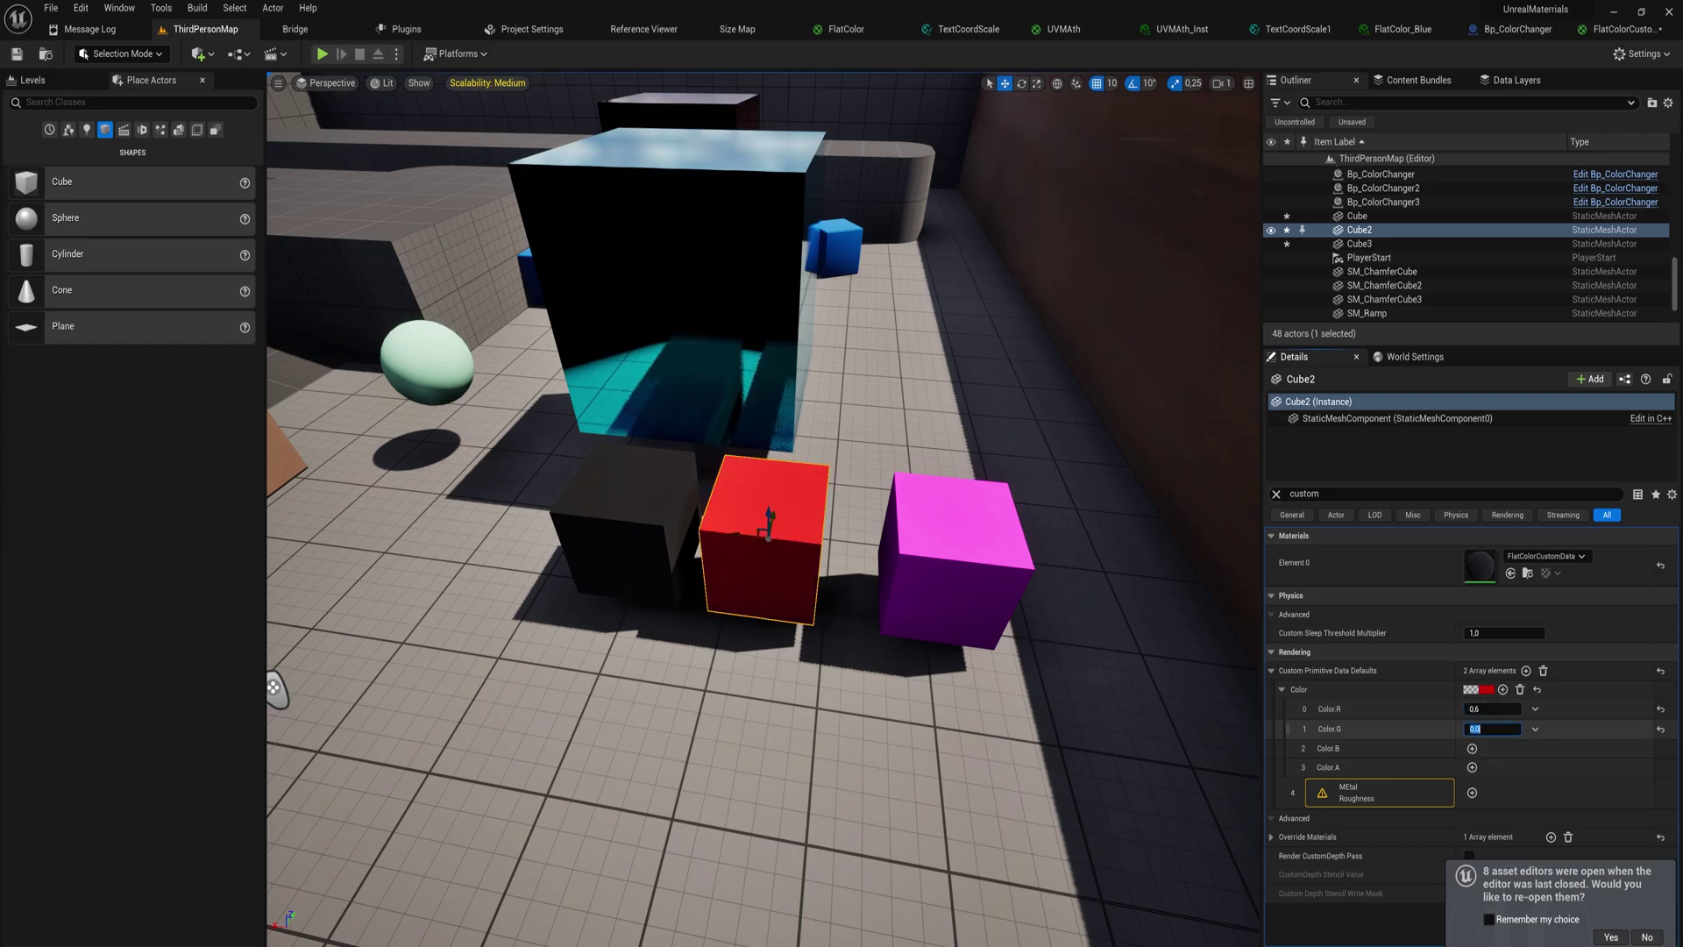
type("0")
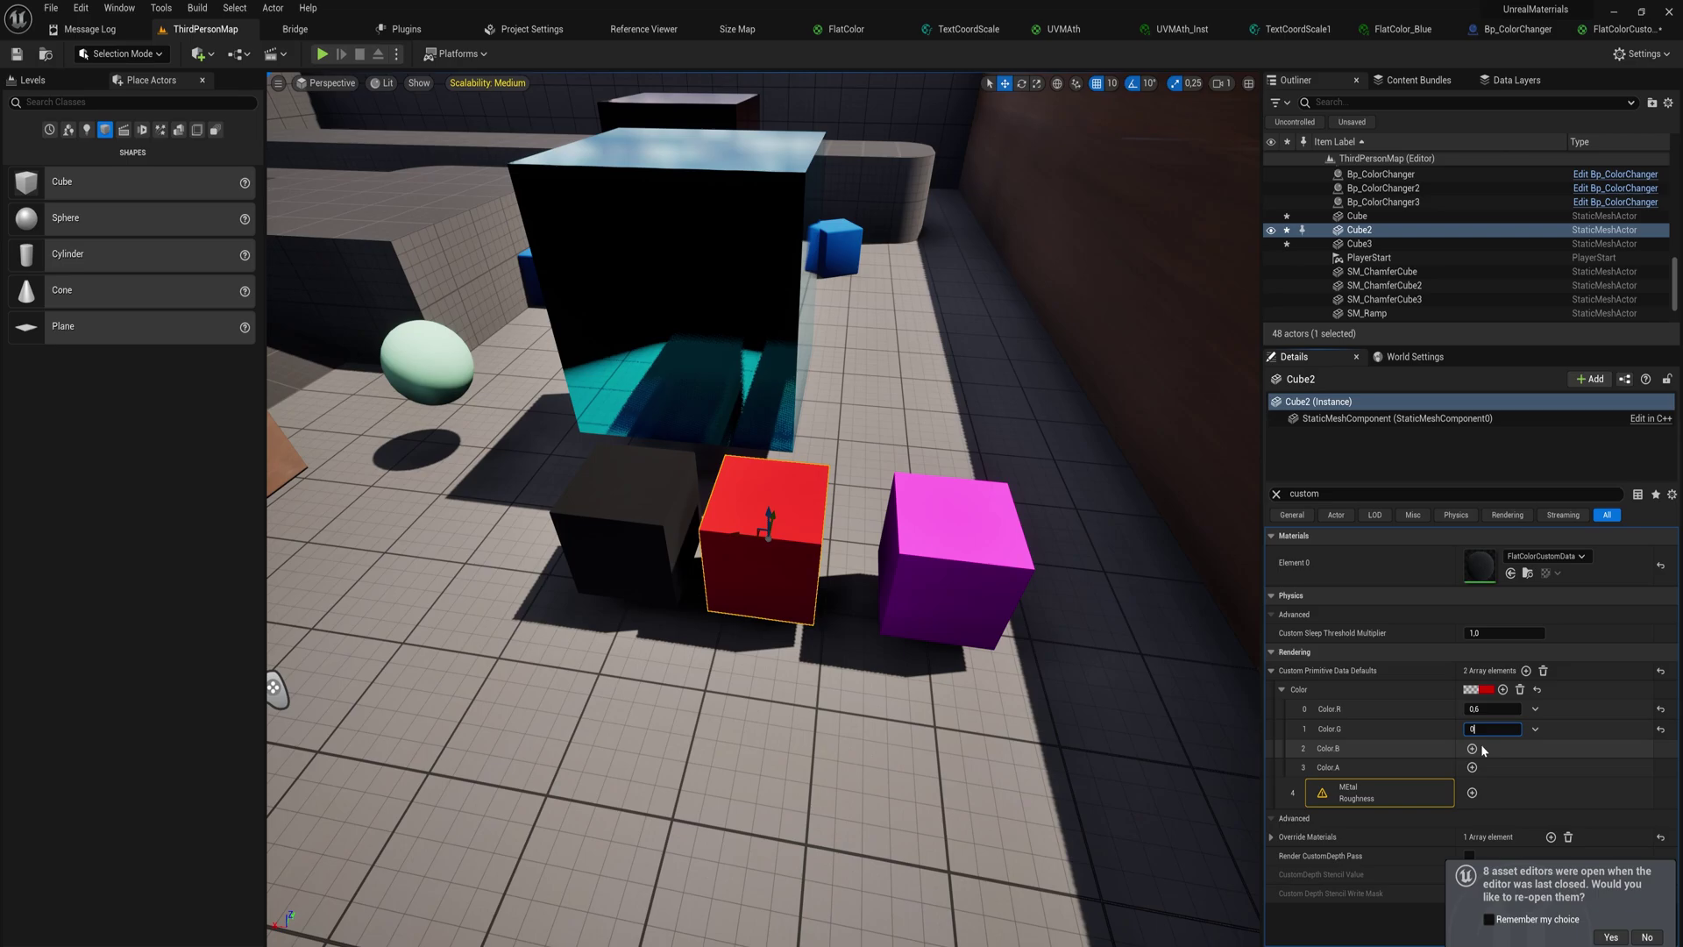
type(",3")
key("Return")
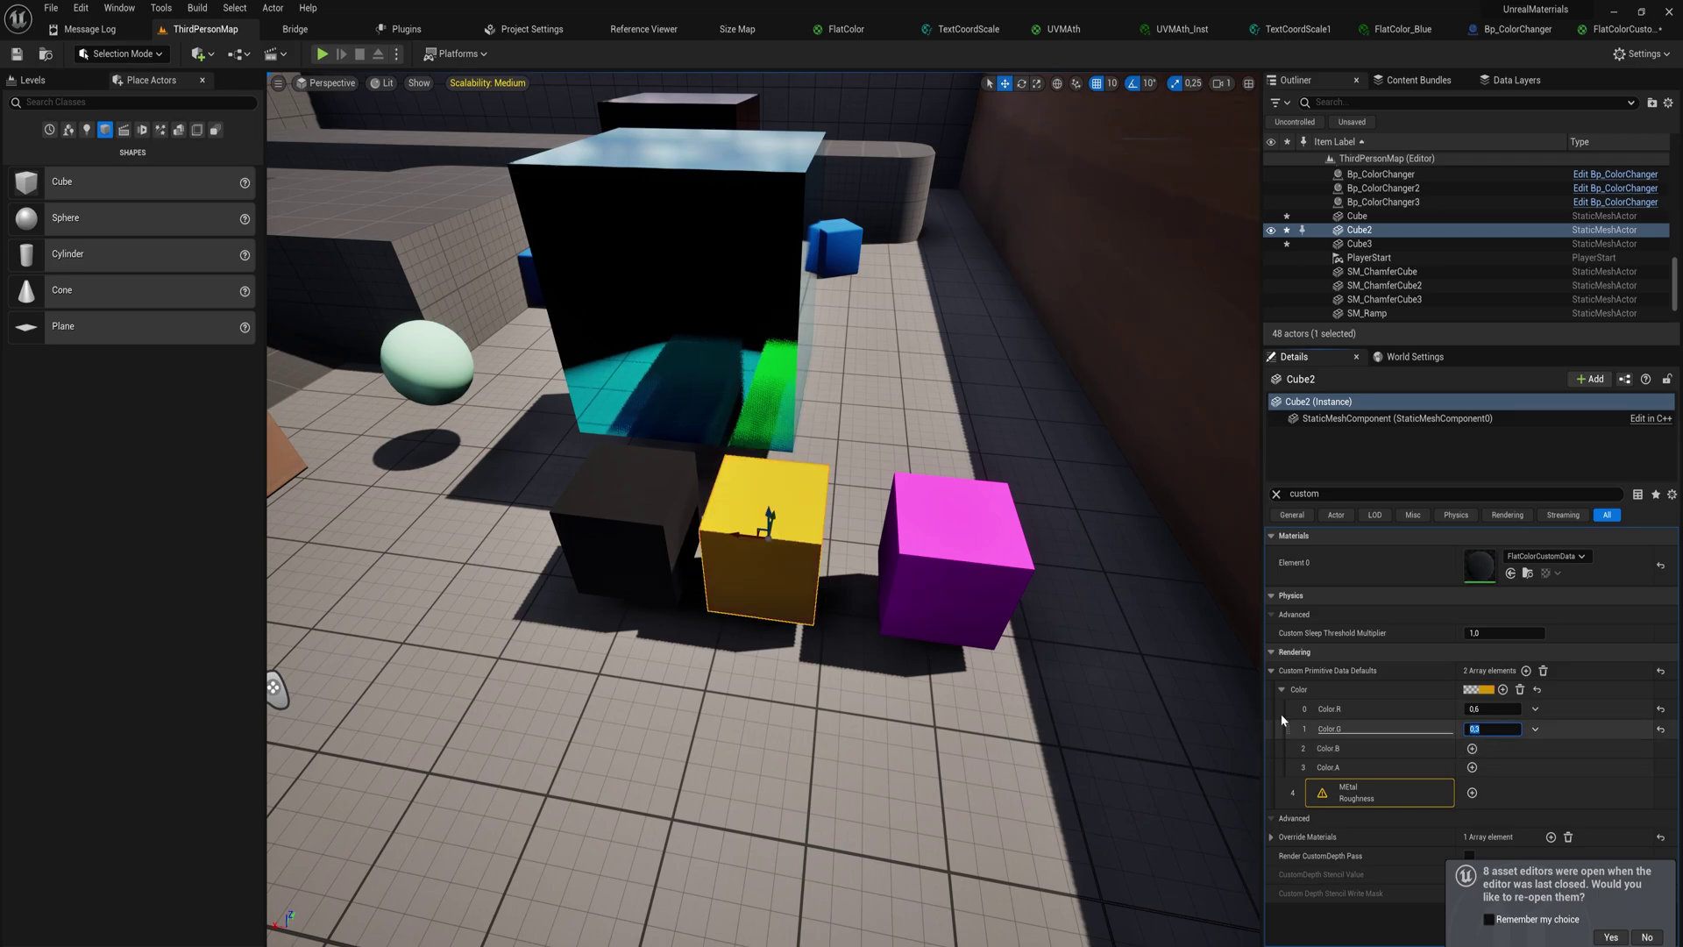
Step: Add the combined Metal/Roughness custom data element to the middle cube and expand its Color channels
right_click_drag(876, 614, 907, 575)
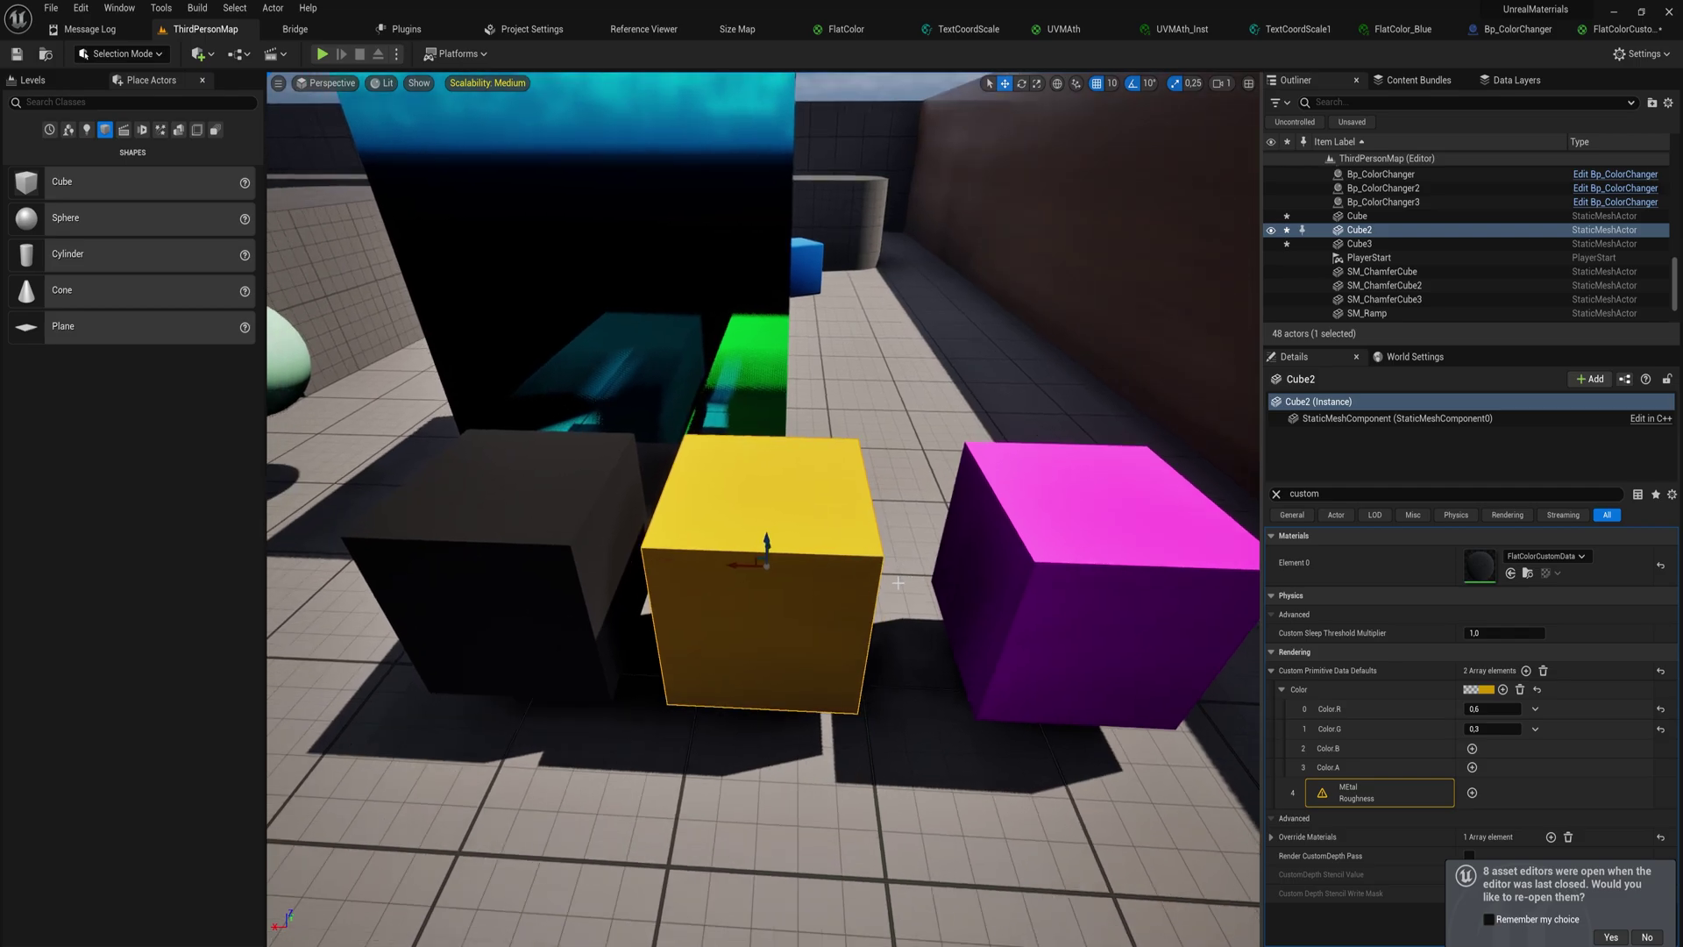
left_click(1473, 794)
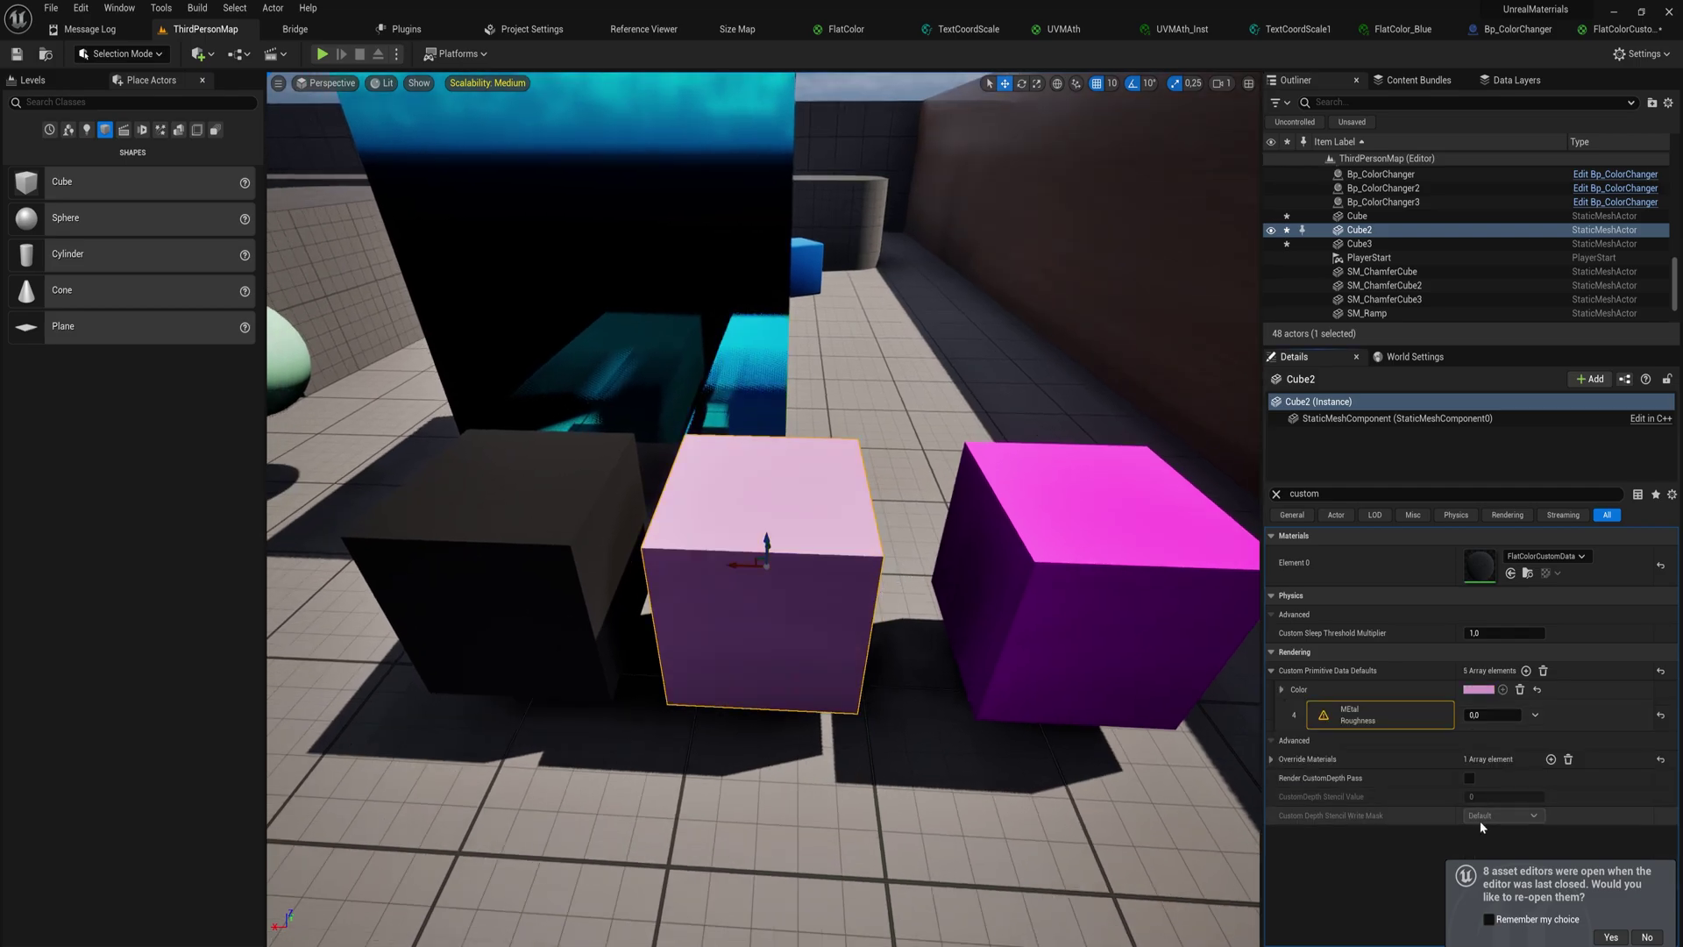
left_click(1282, 689)
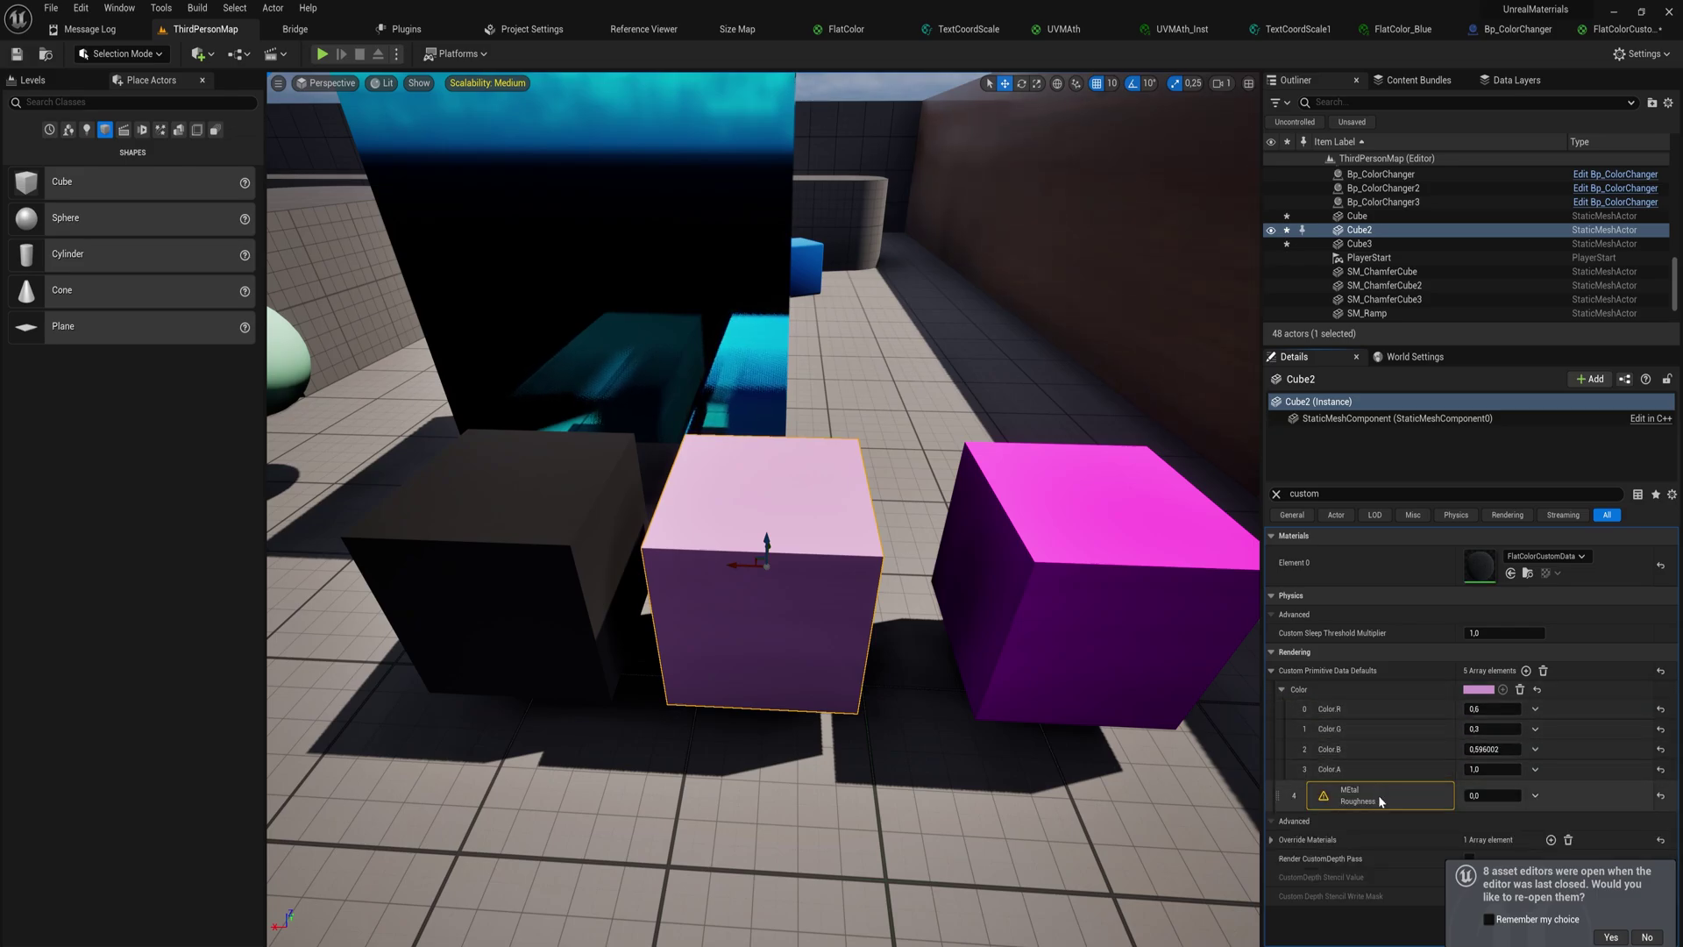
Step: Add the combined Metal/Roughness custom data element to the third cube and expand its Color channels
left_click(491, 570)
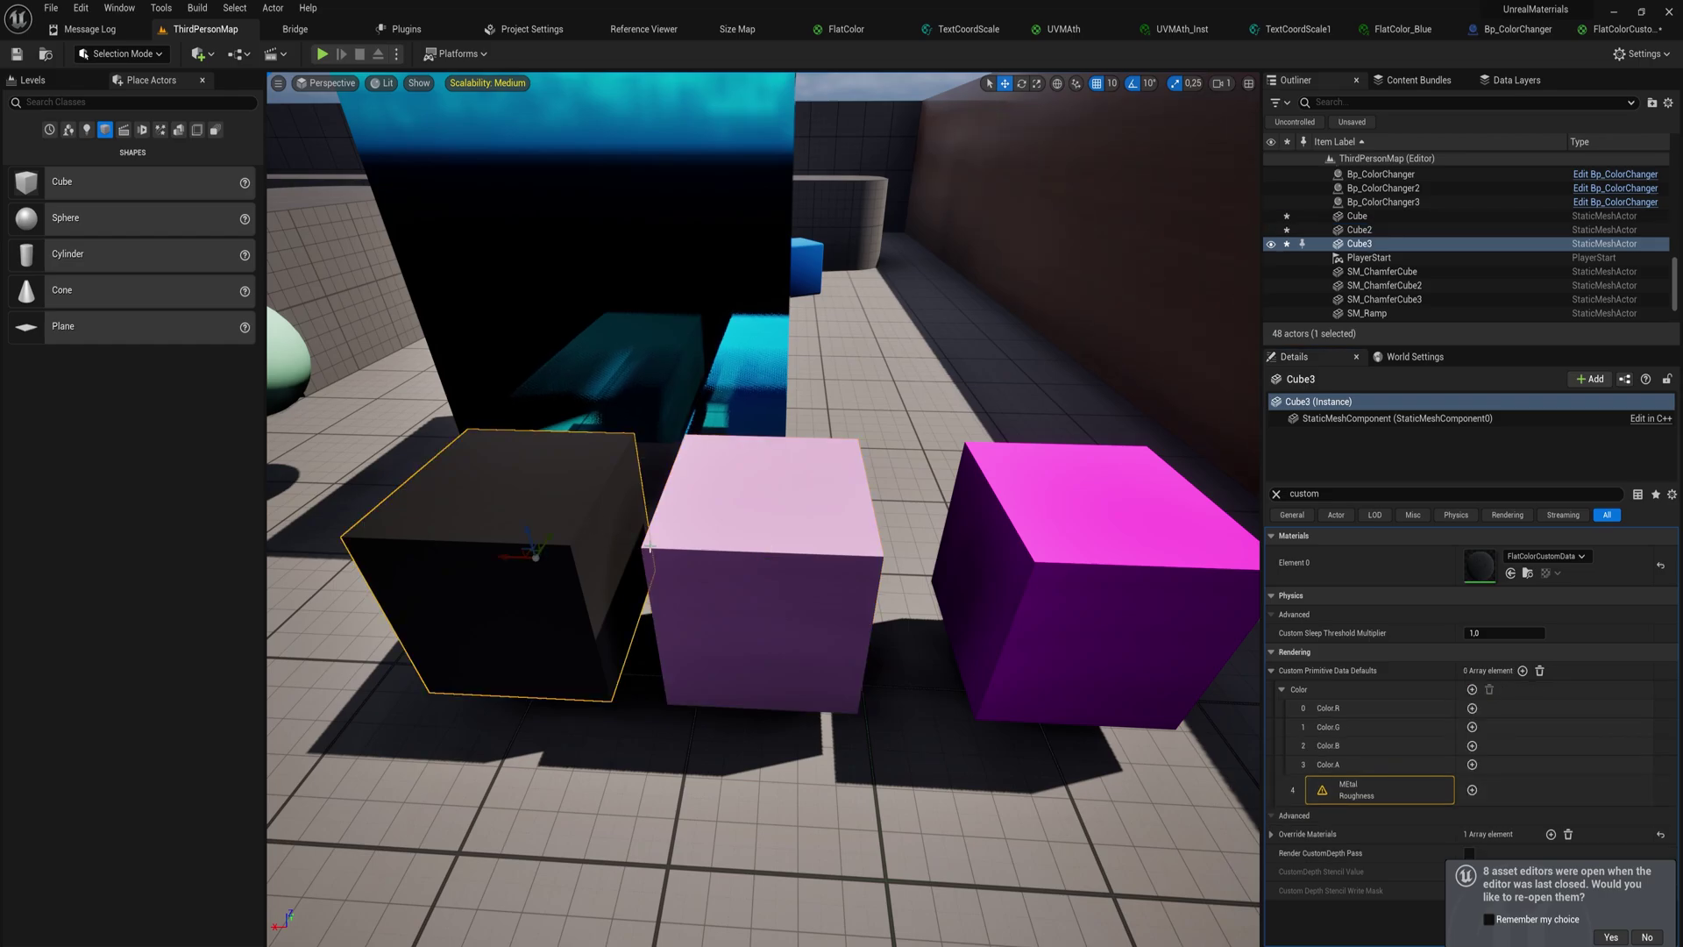
key("f")
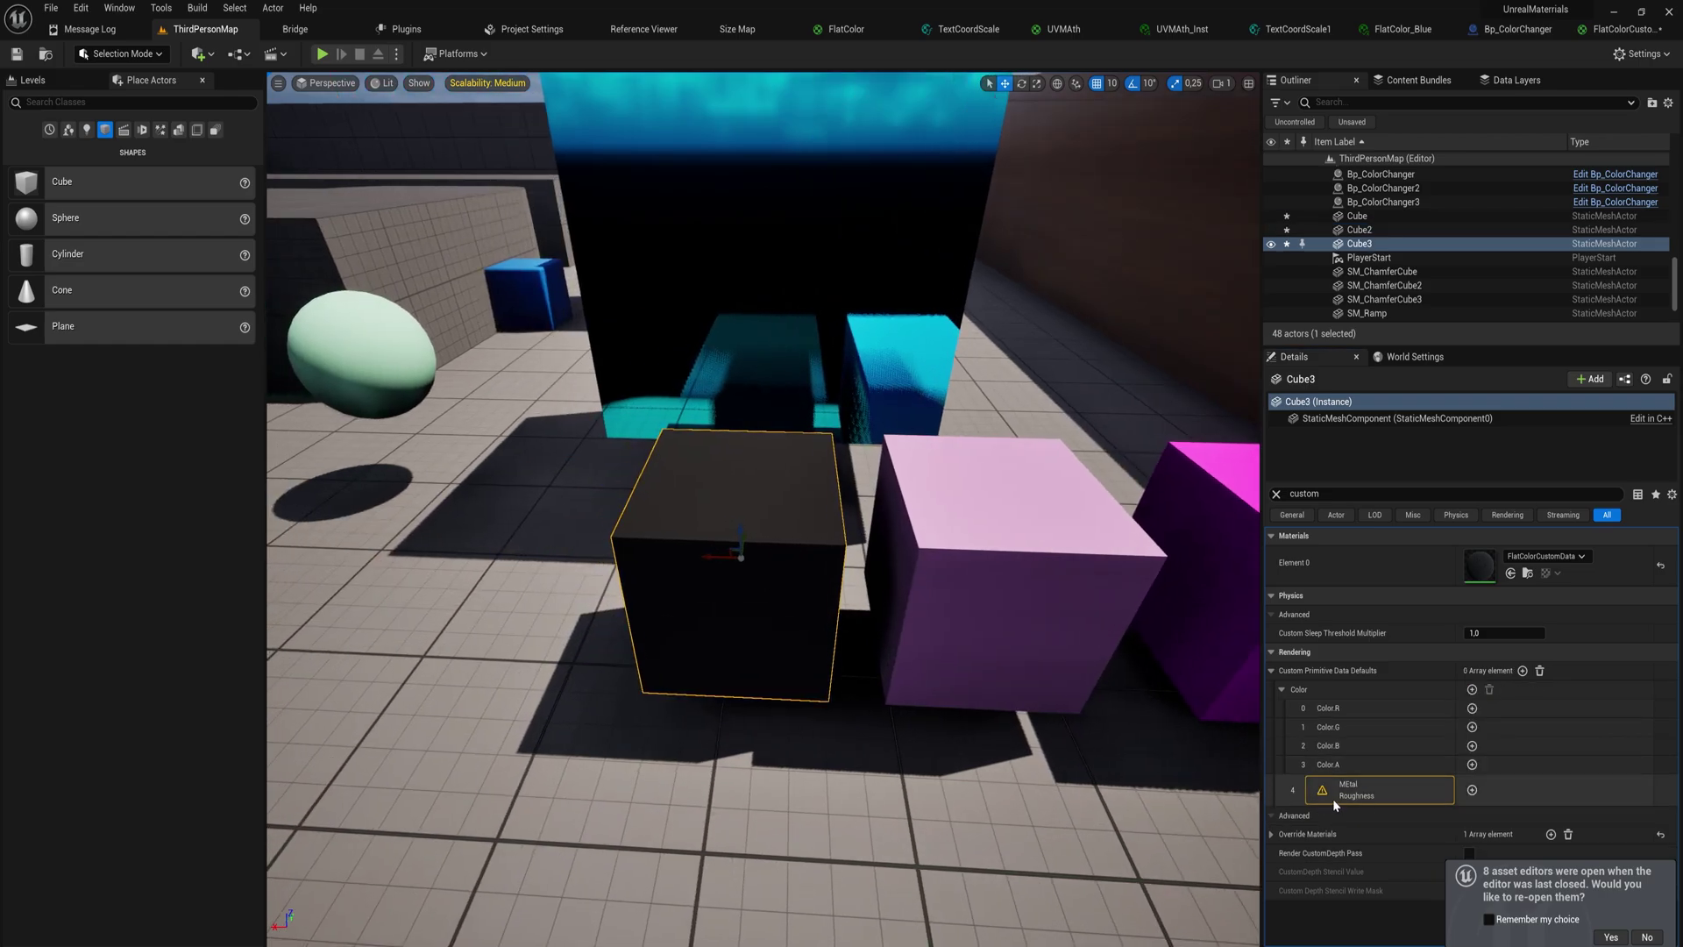
left_click_drag(1333, 798, 1467, 794)
left_click(1471, 793)
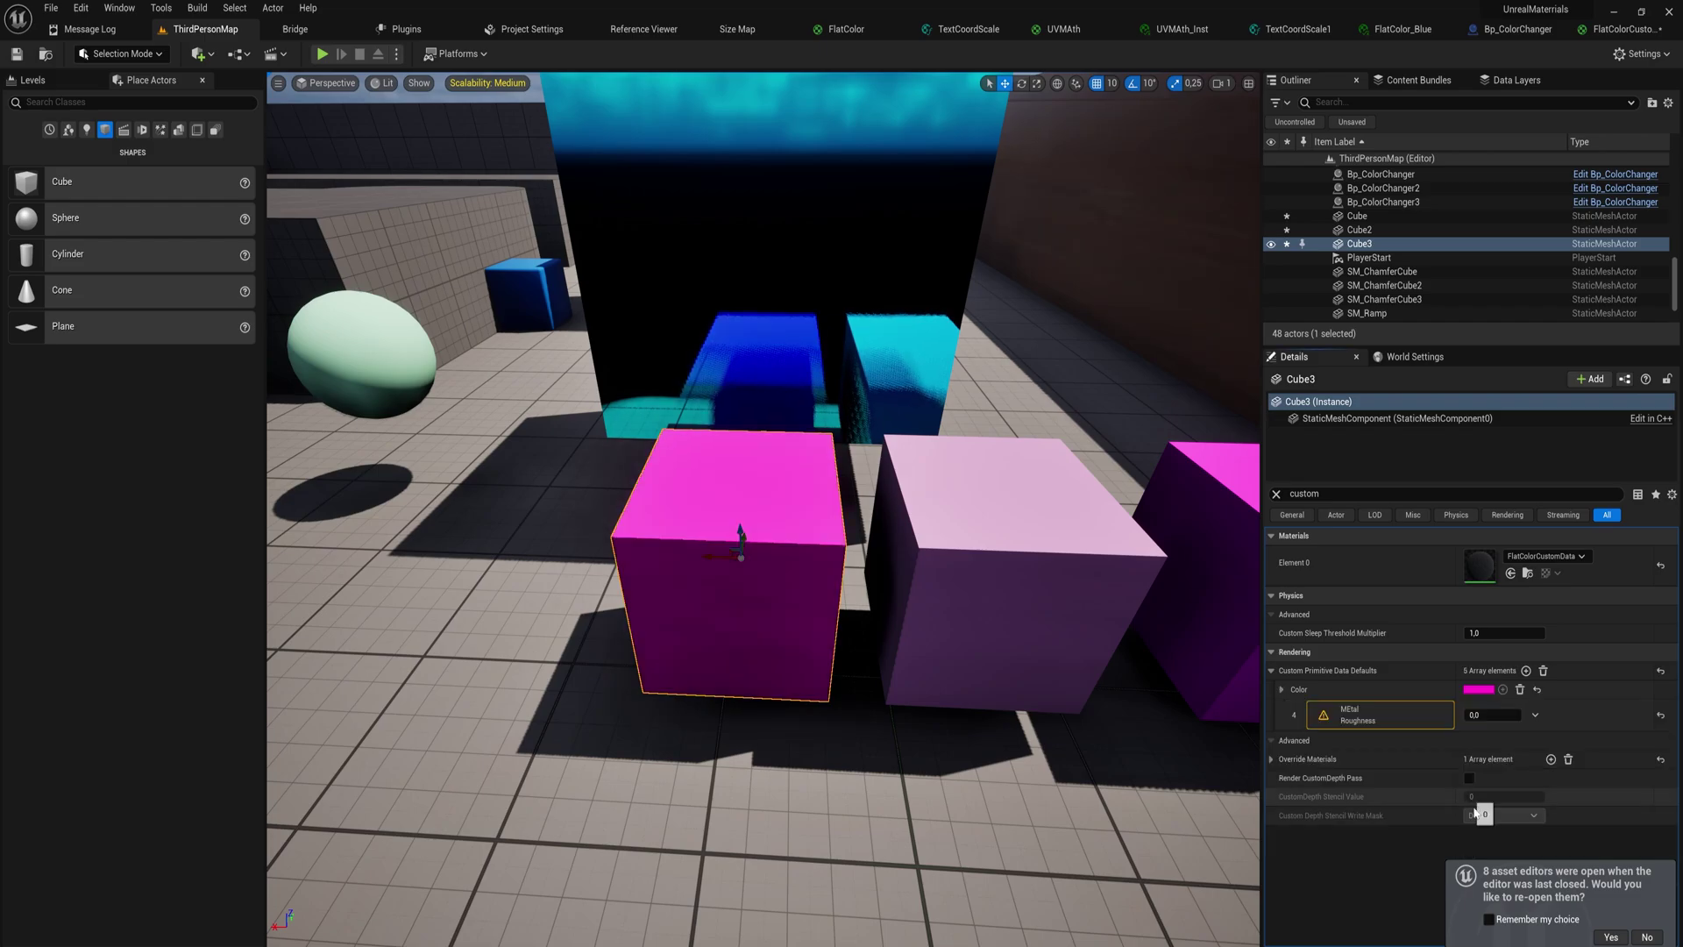
left_click(1282, 690)
left_click(1282, 690)
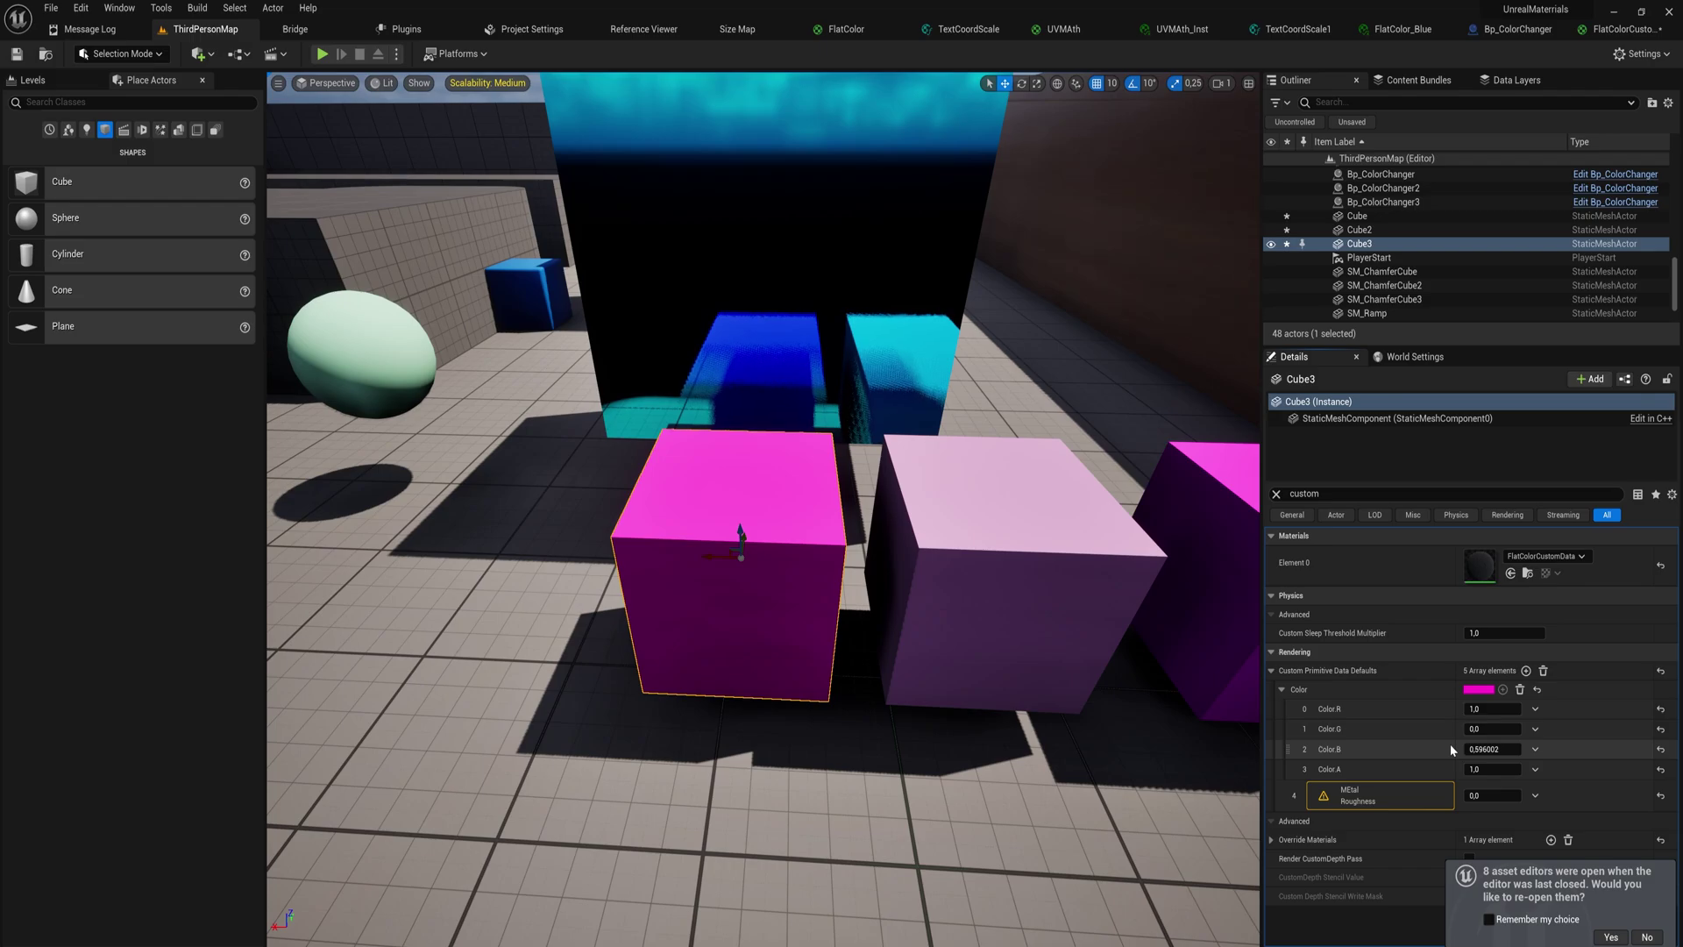
Step: Examine the three cubes together, comparing each one's Custom Primitive Data values and its look in the level
right_click_drag(953, 626, 953, 626)
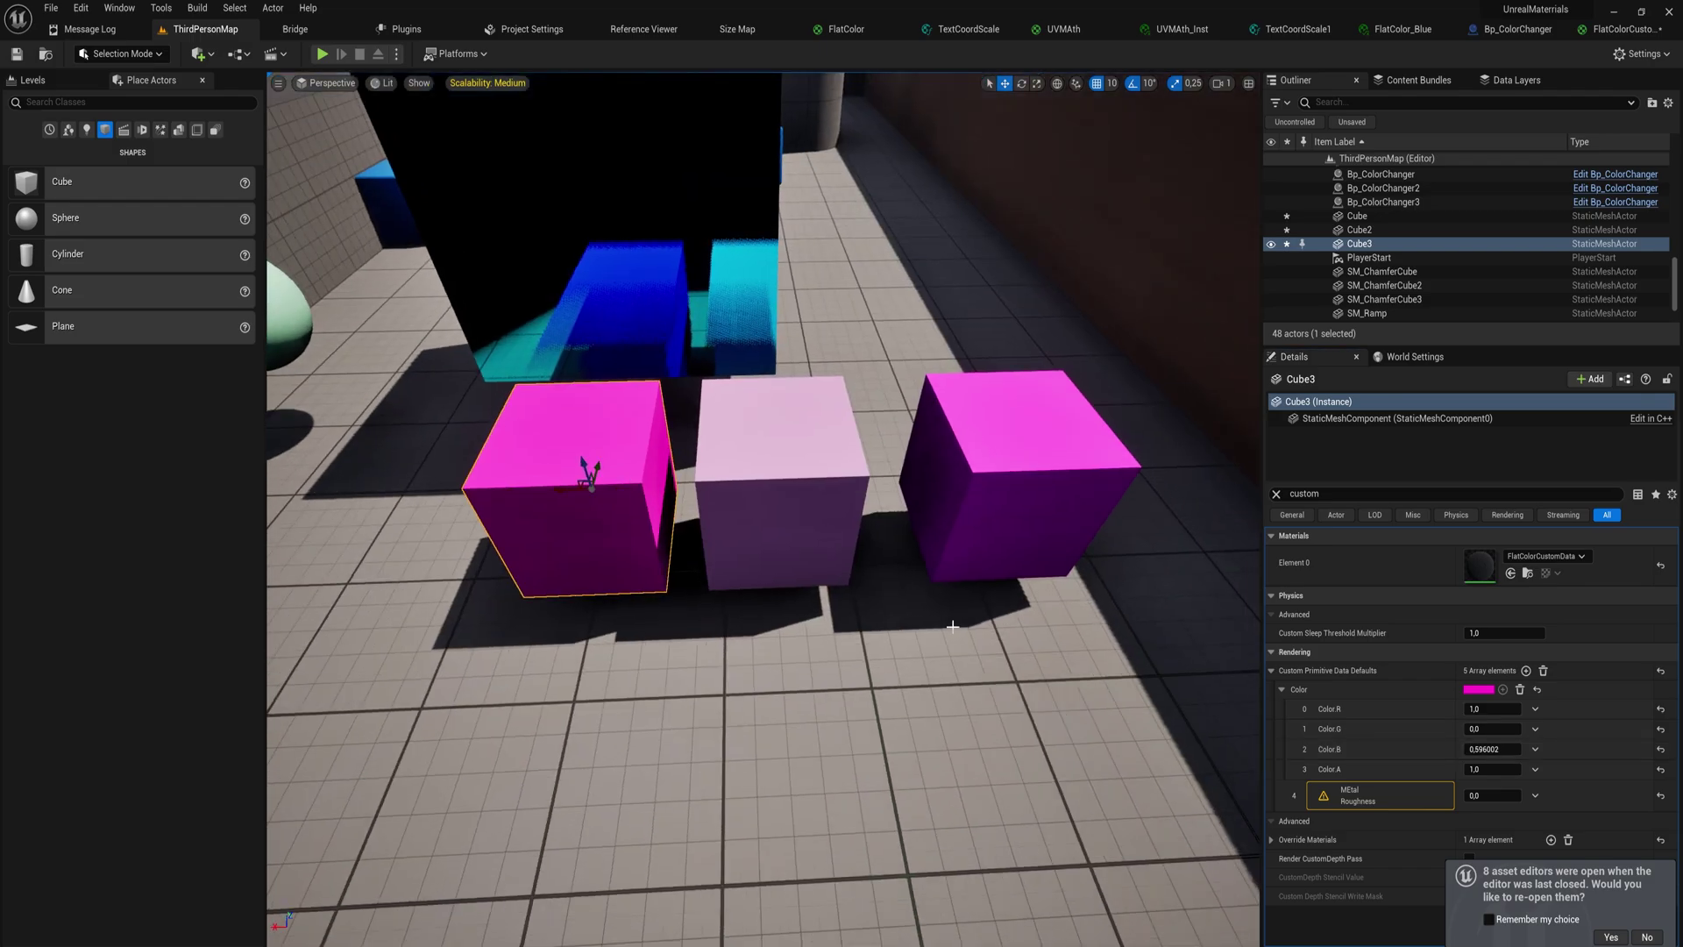
left_click(770, 462)
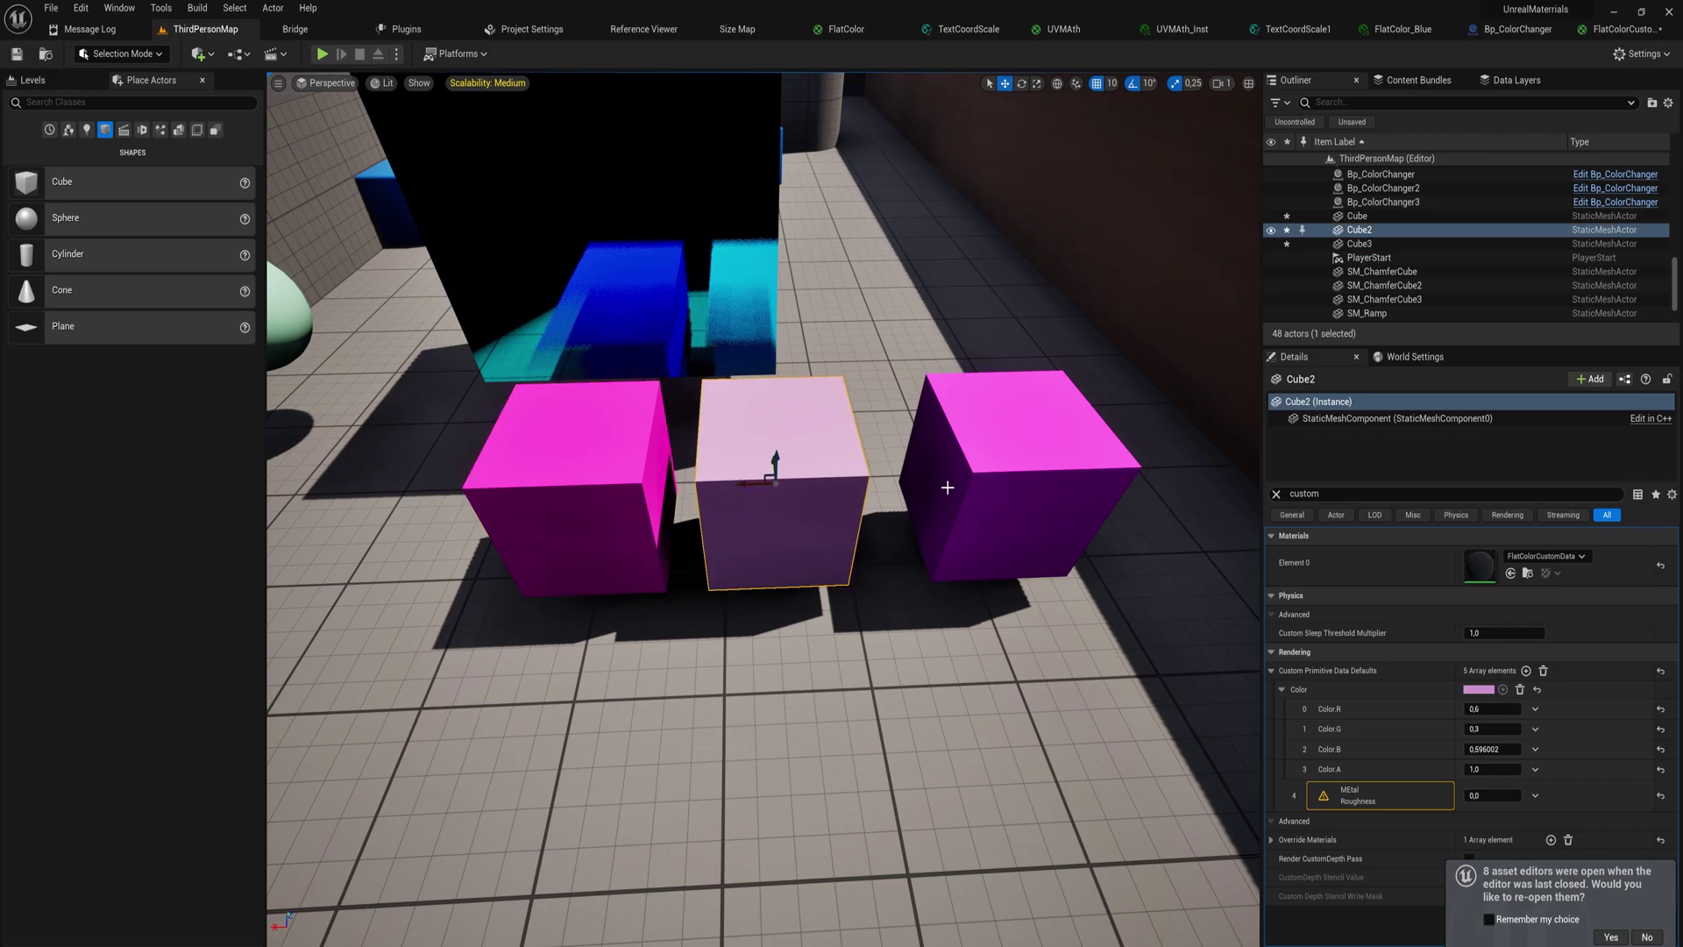
left_click(974, 476)
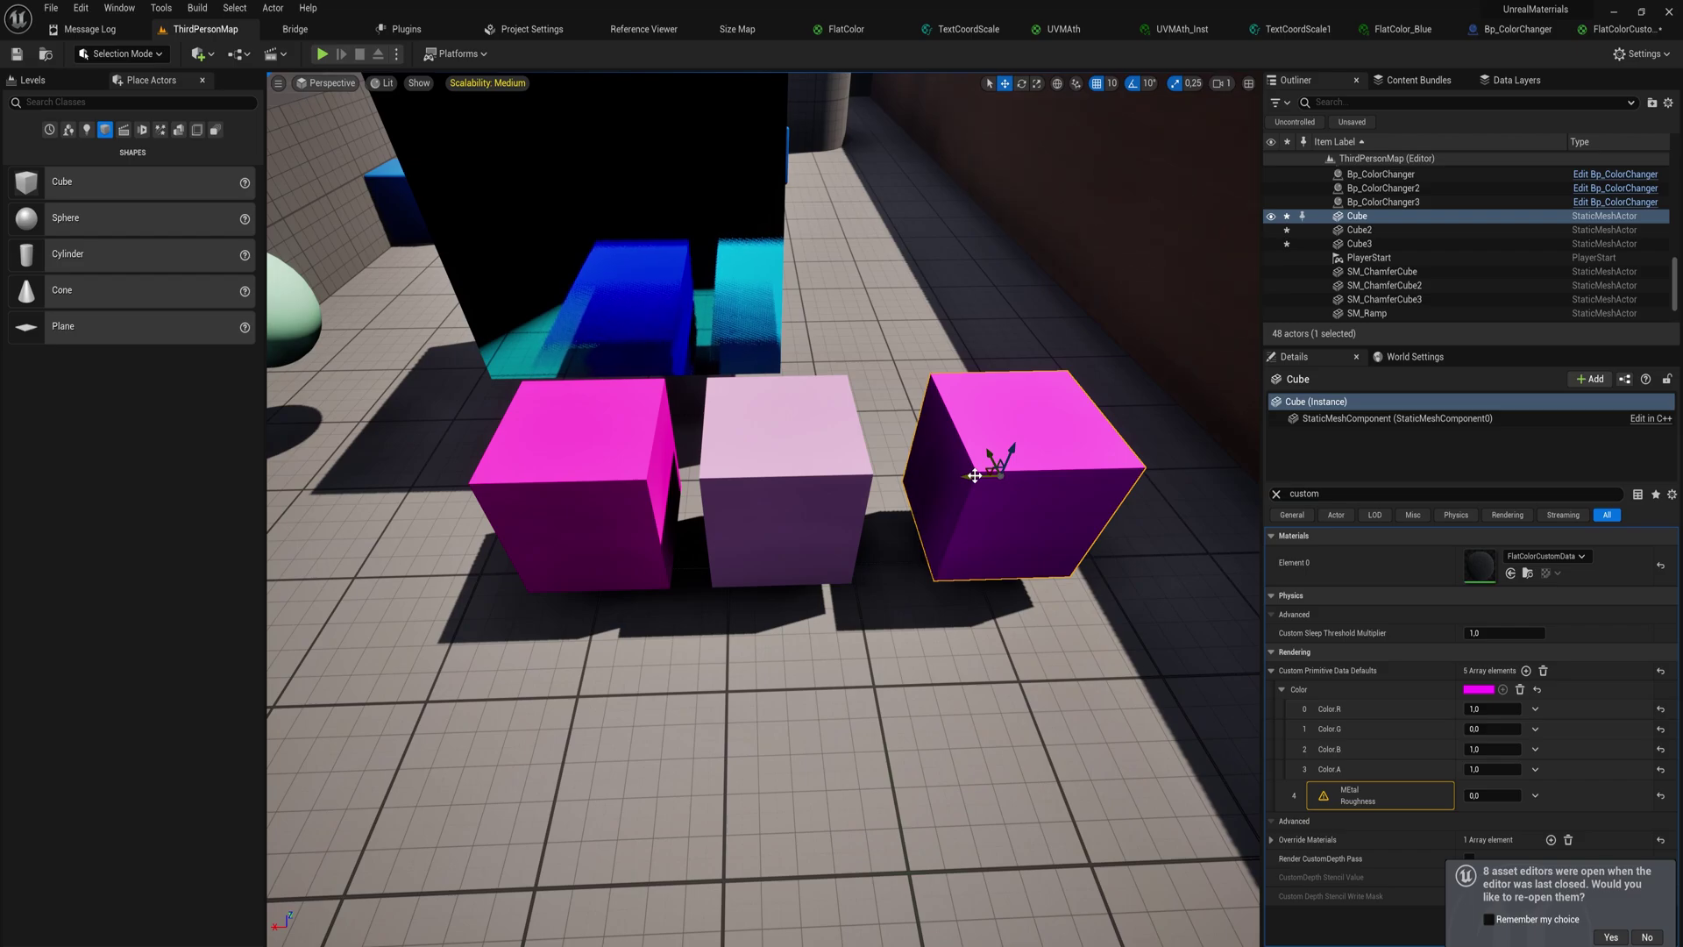
scroll(975, 475, "down", 10)
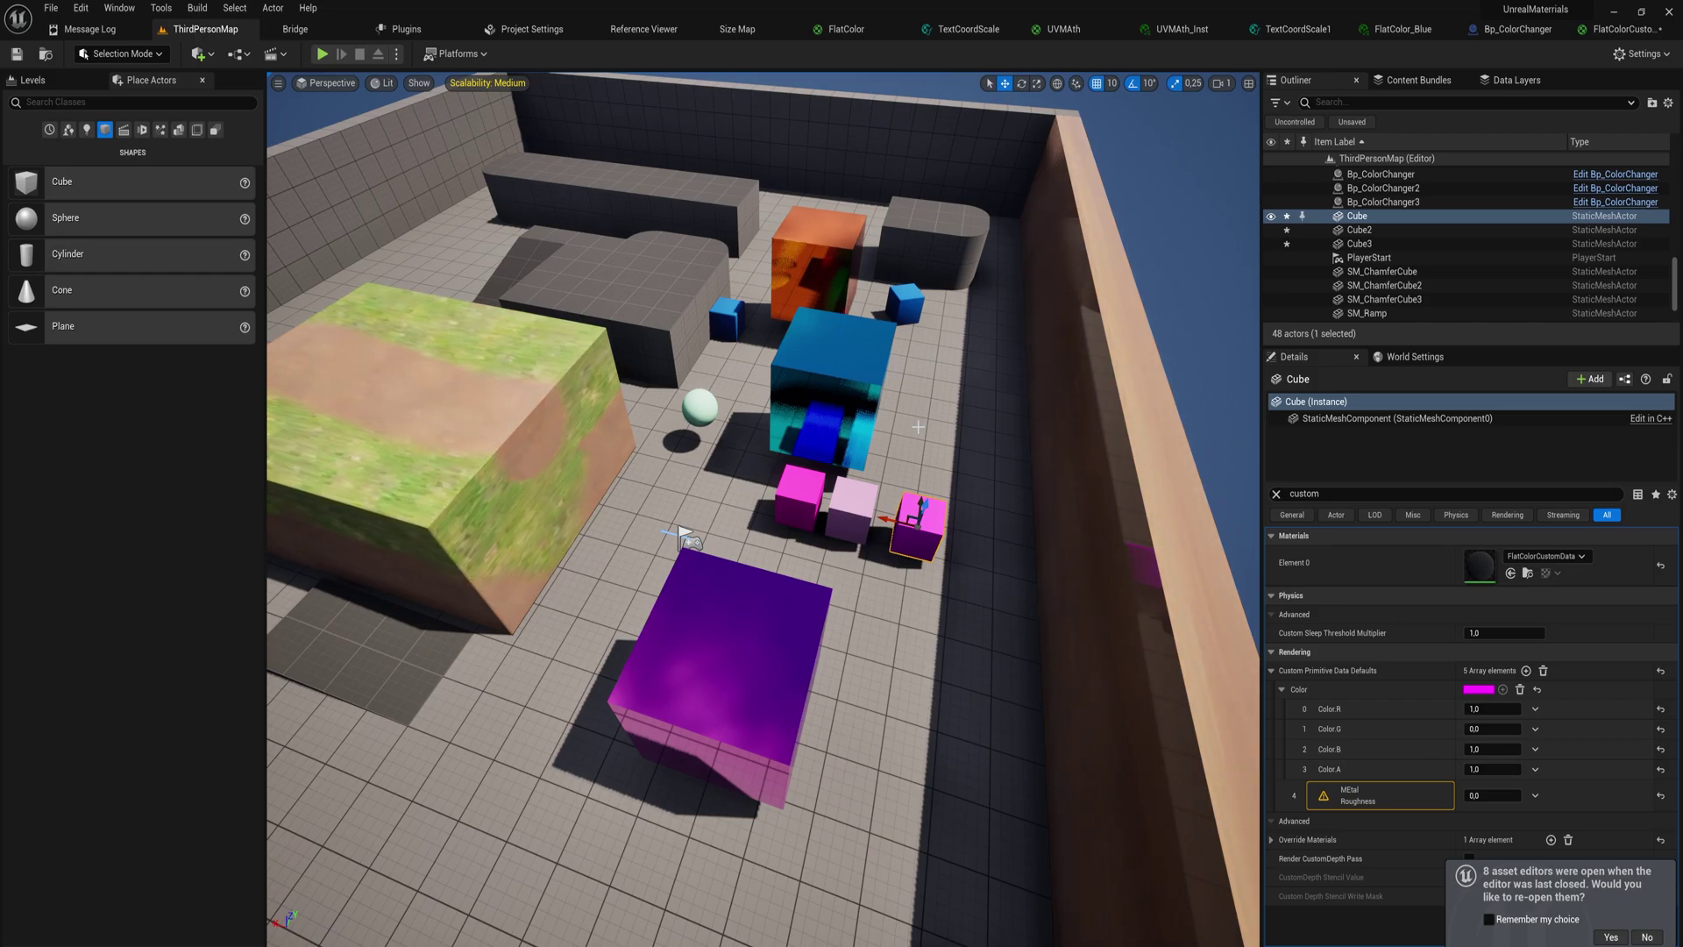
key("f")
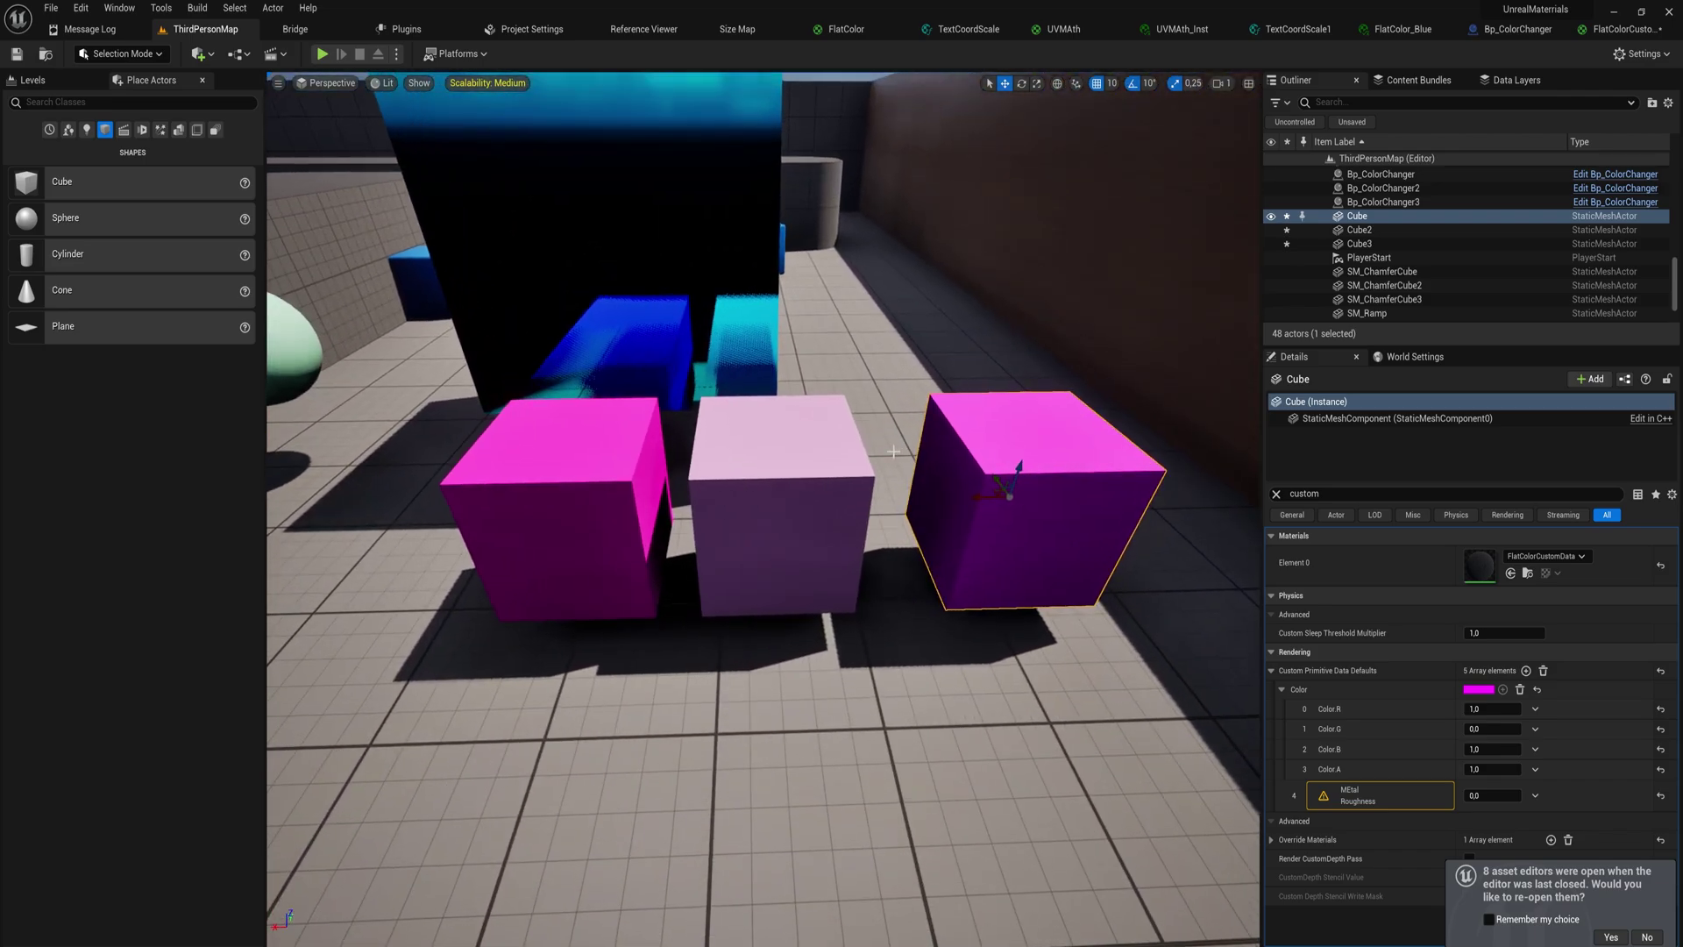
left_click(778, 482)
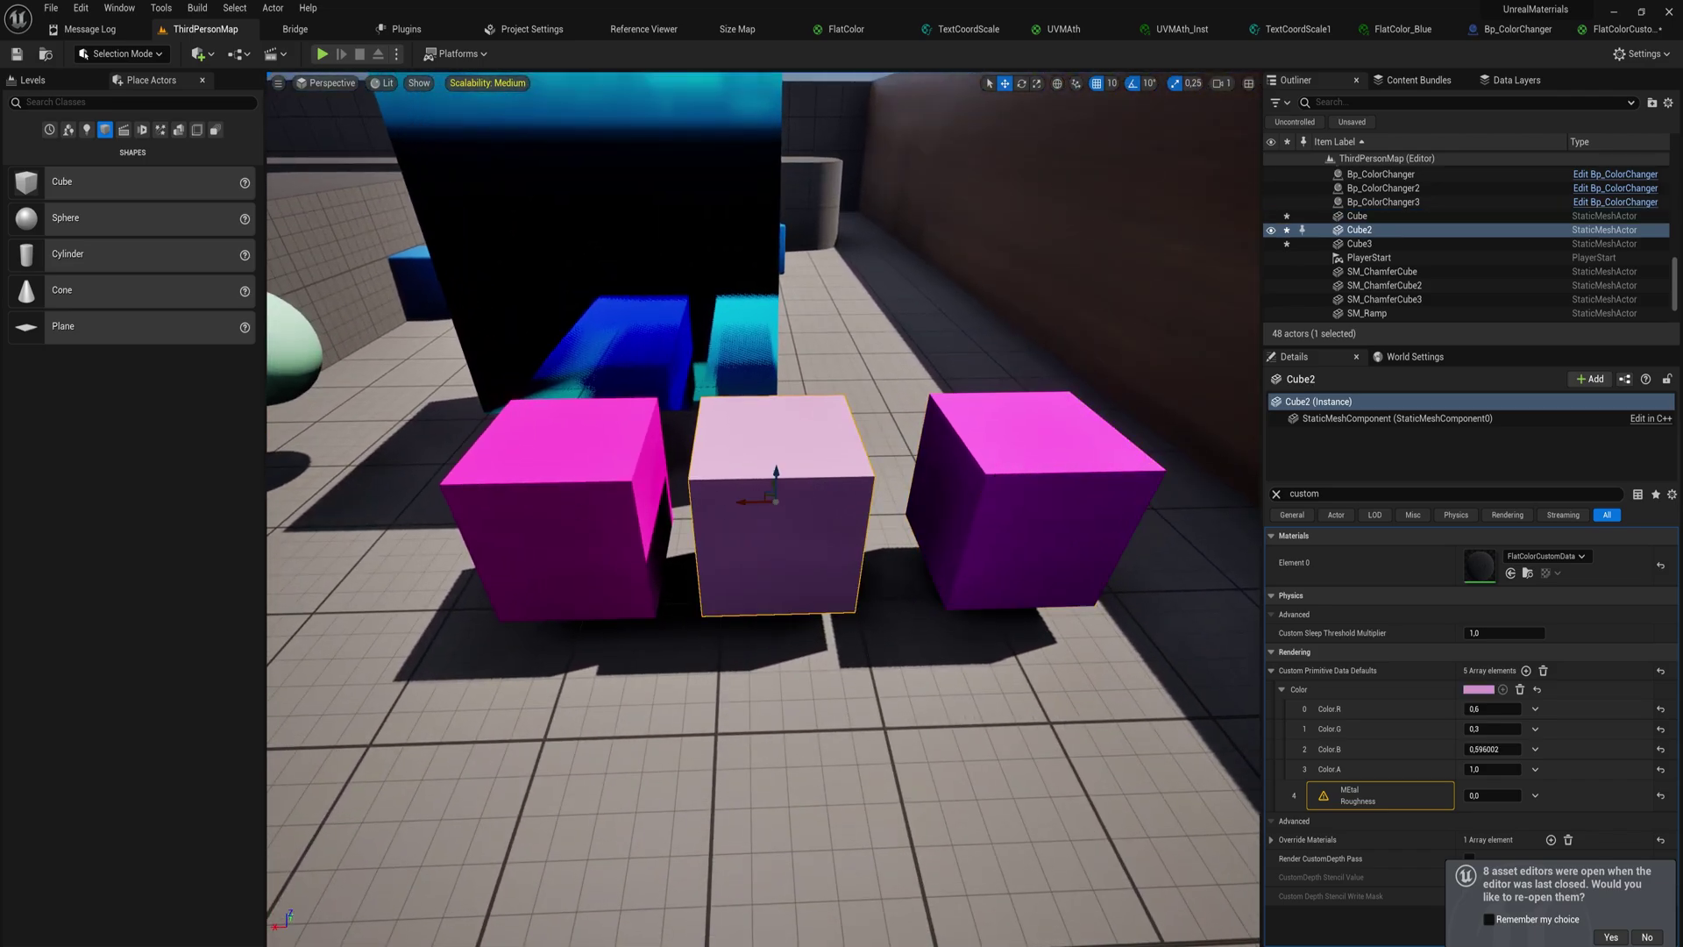
left_click(562, 506)
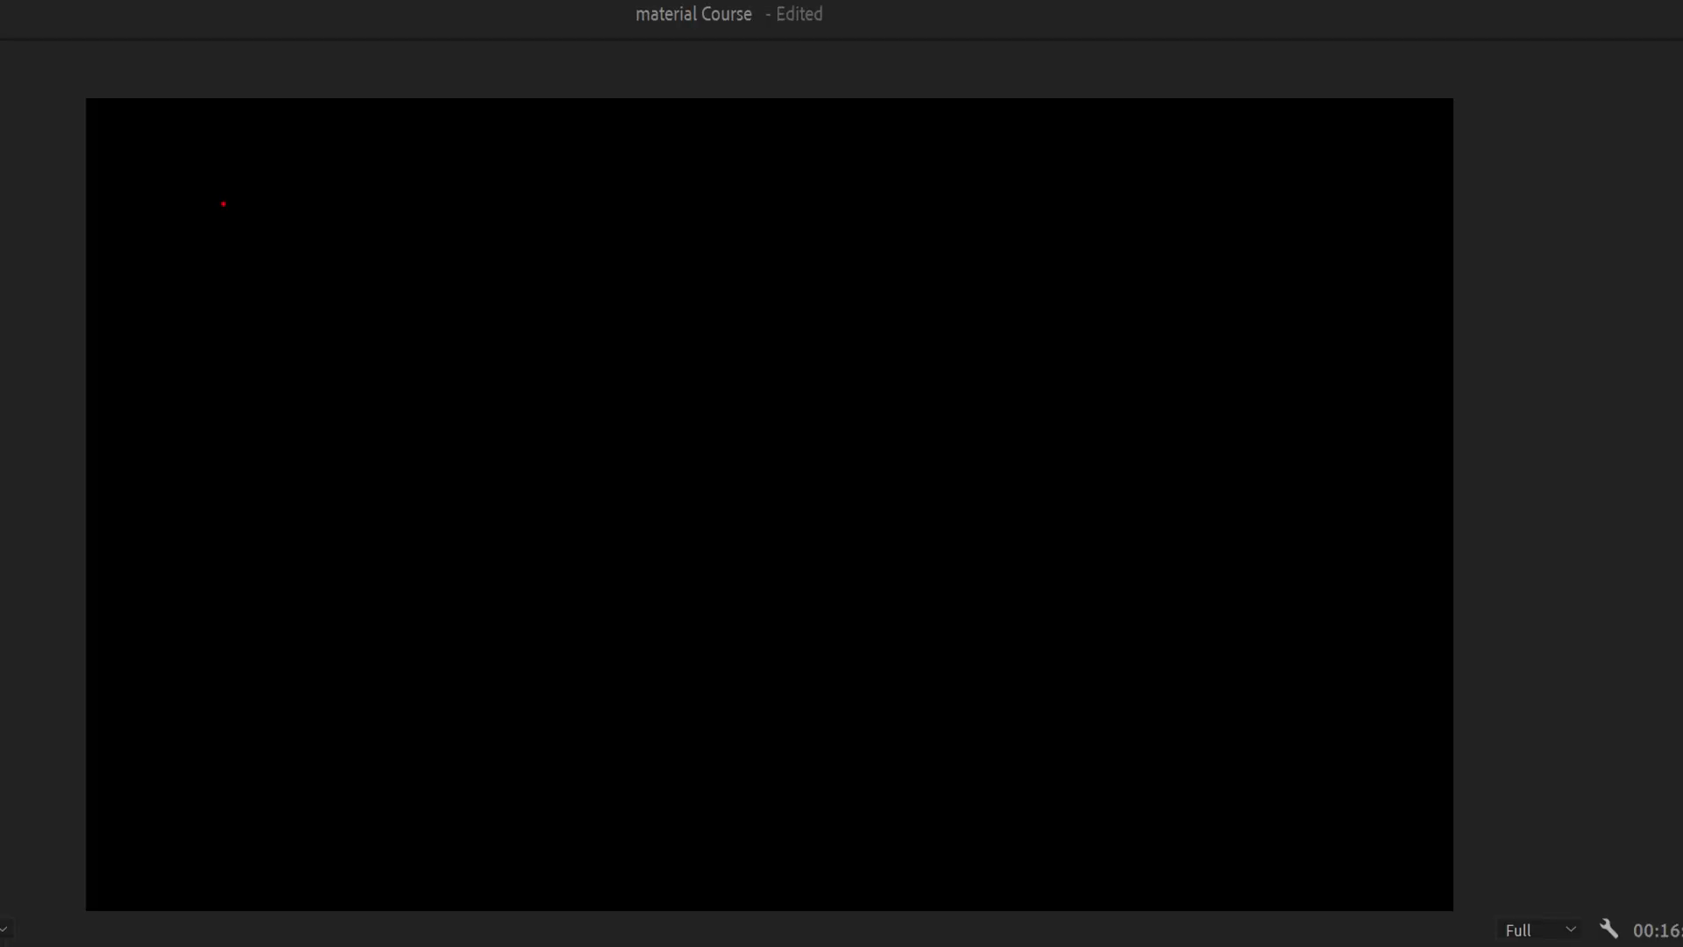
Step: Switch to the blank black canvas and handwrite the heading "MESH" in red near its upper edge
mouse_move(223, 209)
left_mouse_down()
mouse_move(247, 166)
mouse_move(253, 209)
mouse_move(278, 165)
mouse_move(279, 210)
mouse_move(310, 194)
mouse_move(290, 215)
mouse_move(350, 195)
mouse_move(371, 212)
mouse_move(393, 188)
mouse_move(390, 210)
mouse_move(425, 187)
mouse_move(417, 223)
left_mouse_up()
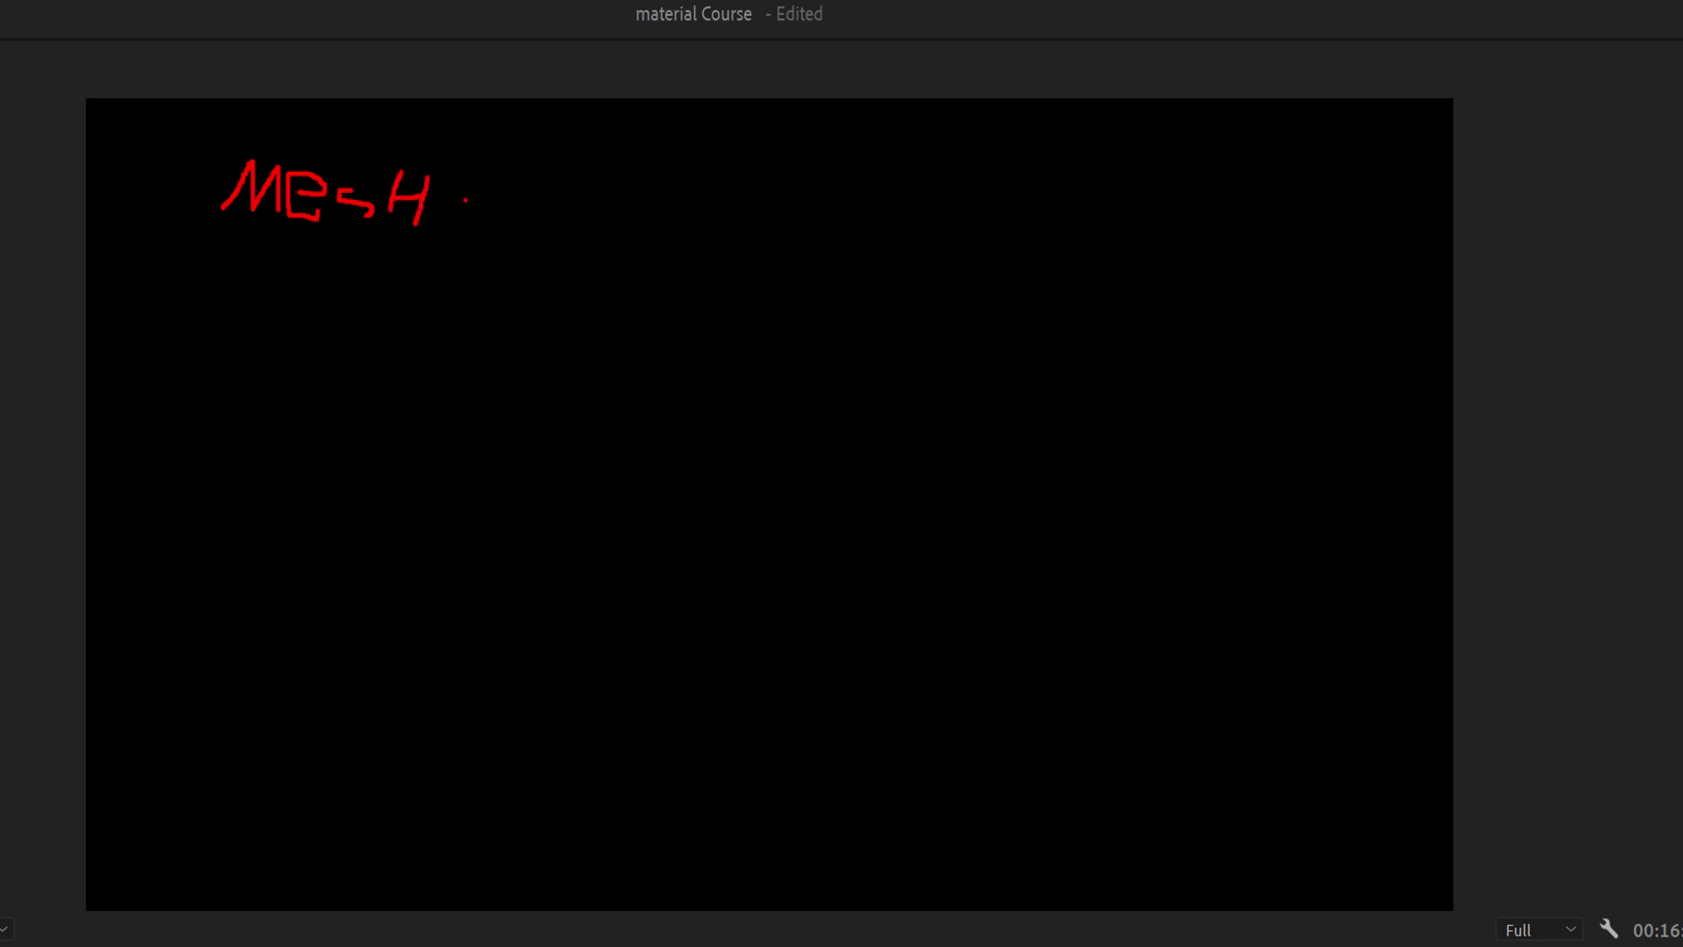